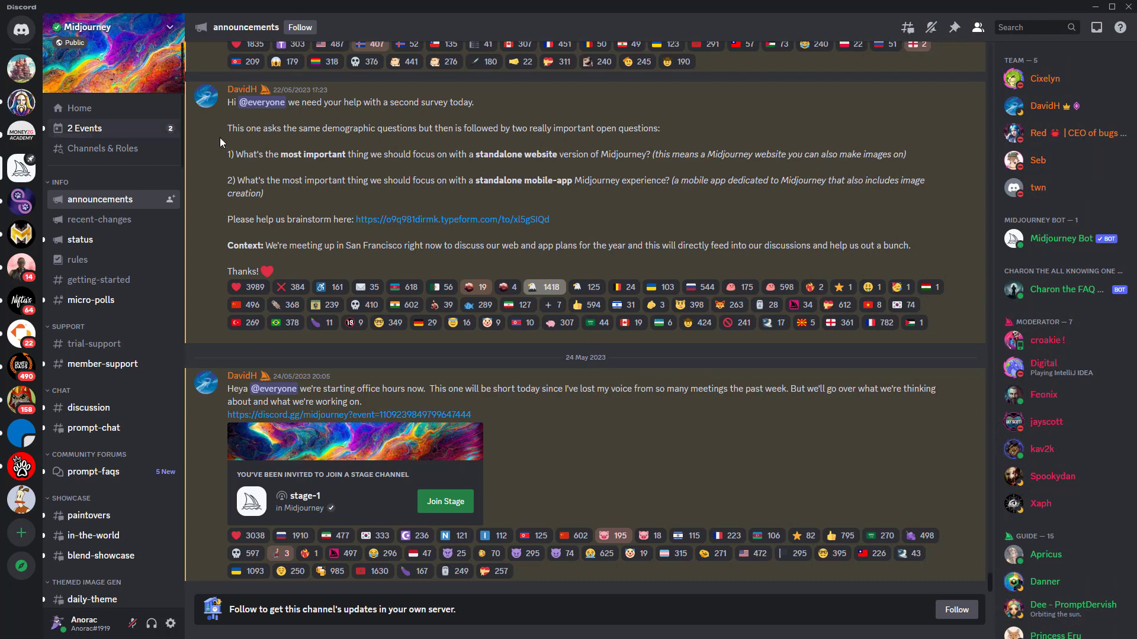
# Browse the generated images and prompts in the Midjourney server's general-1 and general-2 channels.
pyautogui.scroll(-8, 155, 290)
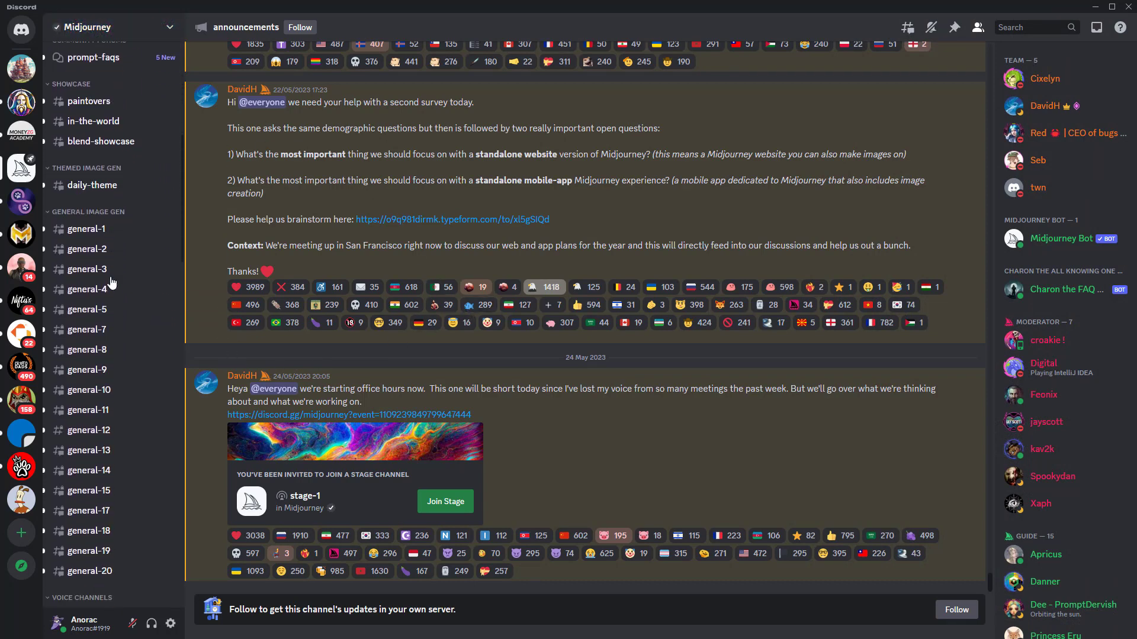
pyautogui.click(86, 231)
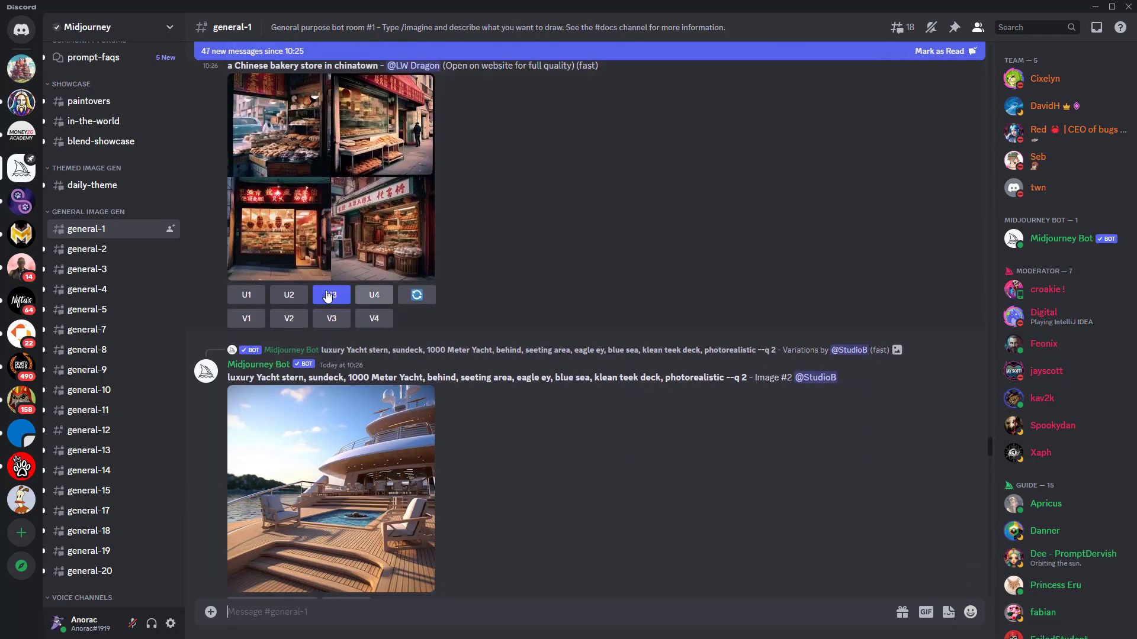
pyautogui.click(74, 250)
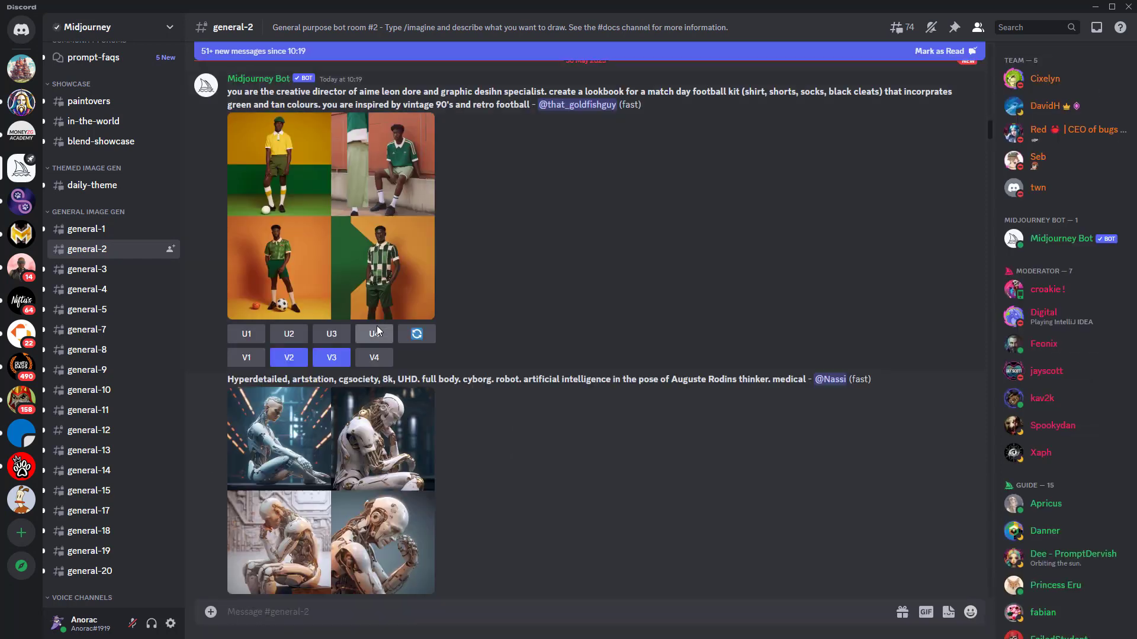
pyautogui.scroll(-2, 378, 331)
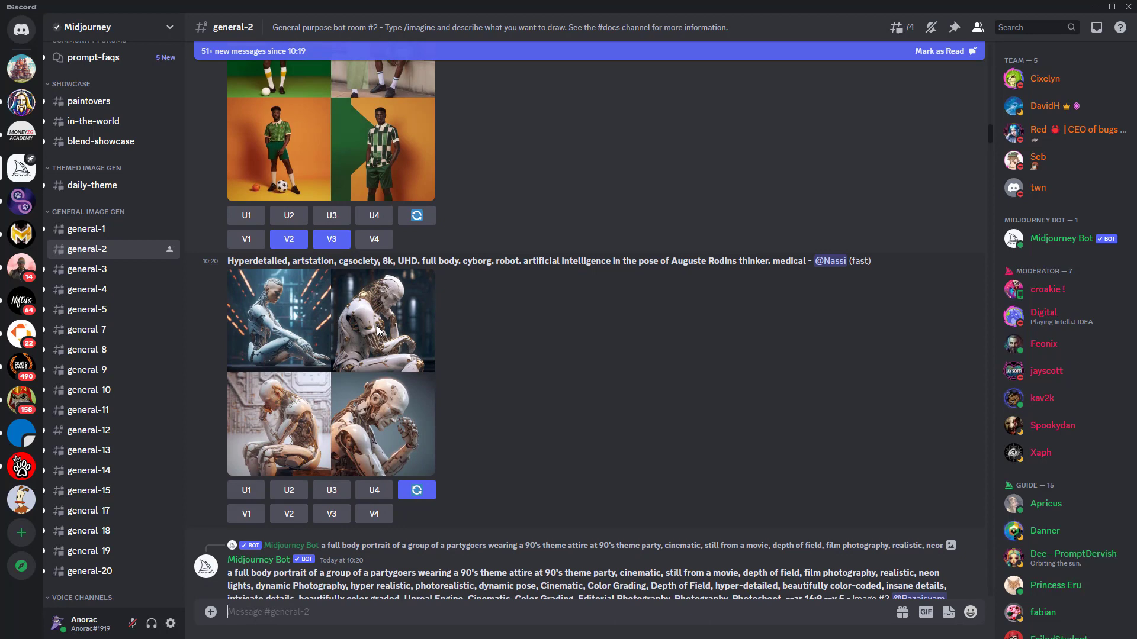
pyautogui.scroll(-7, 378, 331)
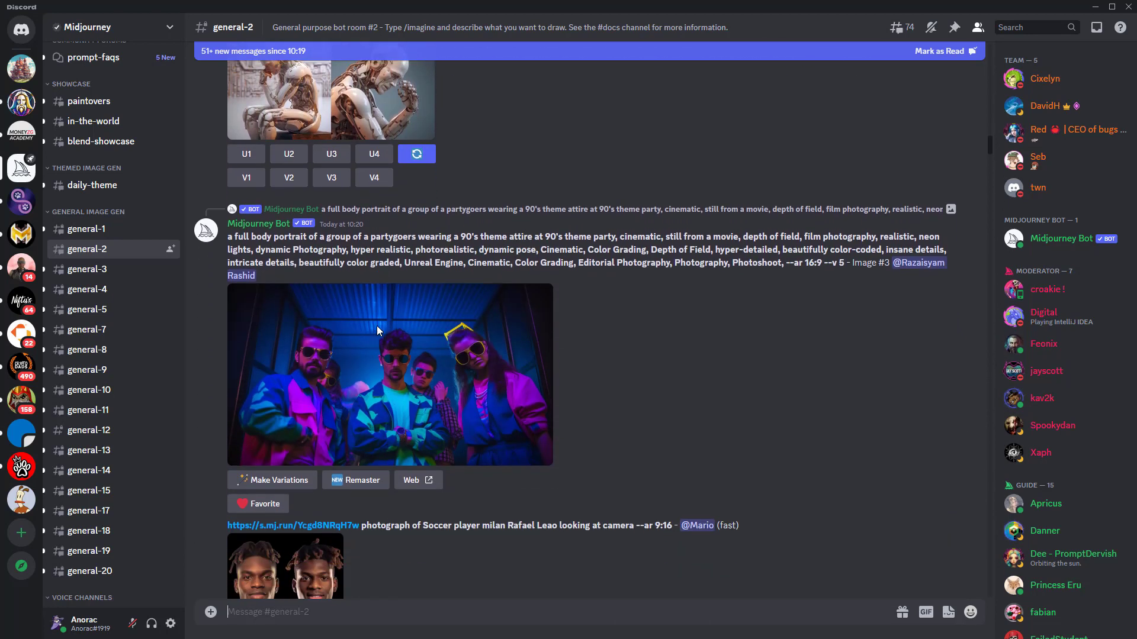
pyautogui.scroll(-5, 377, 330)
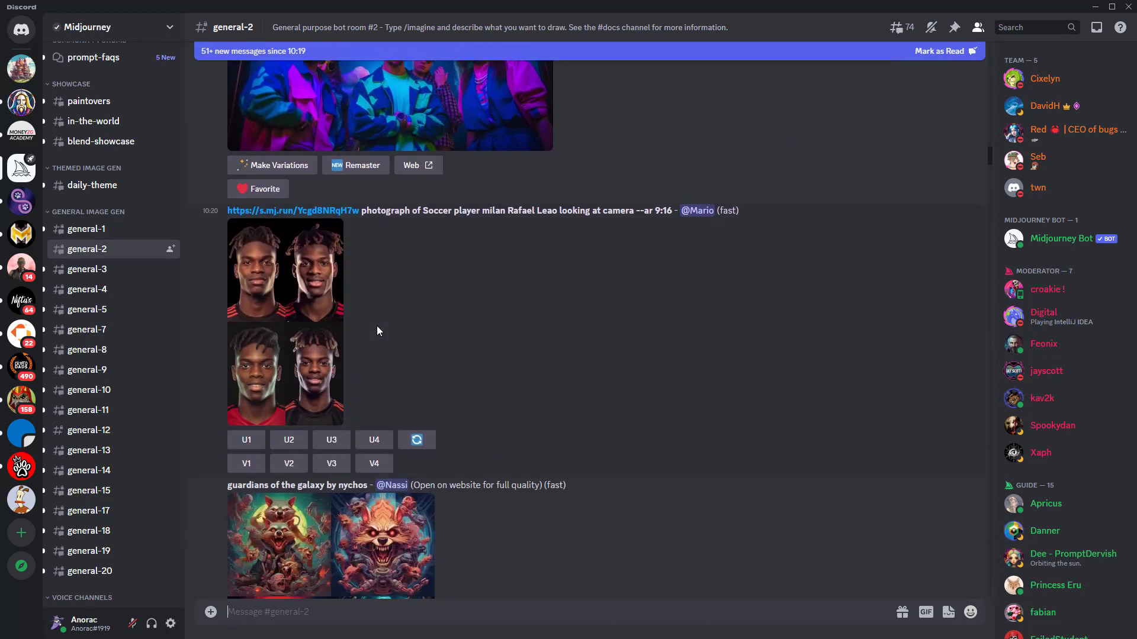
pyautogui.scroll(-9, 377, 330)
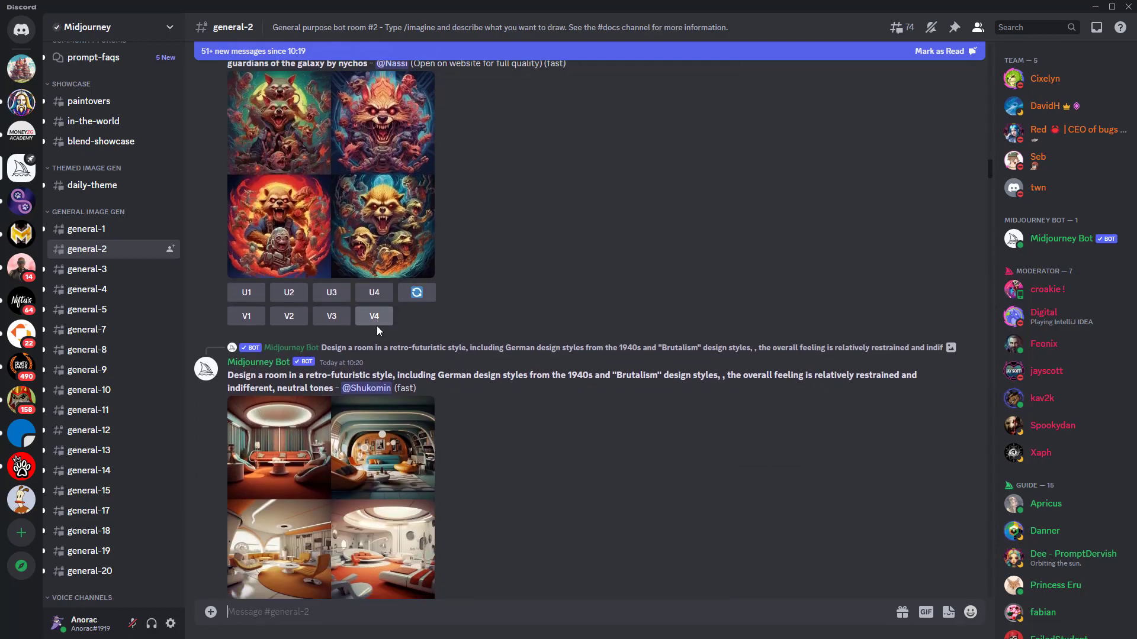
pyautogui.scroll(-1, 376, 325)
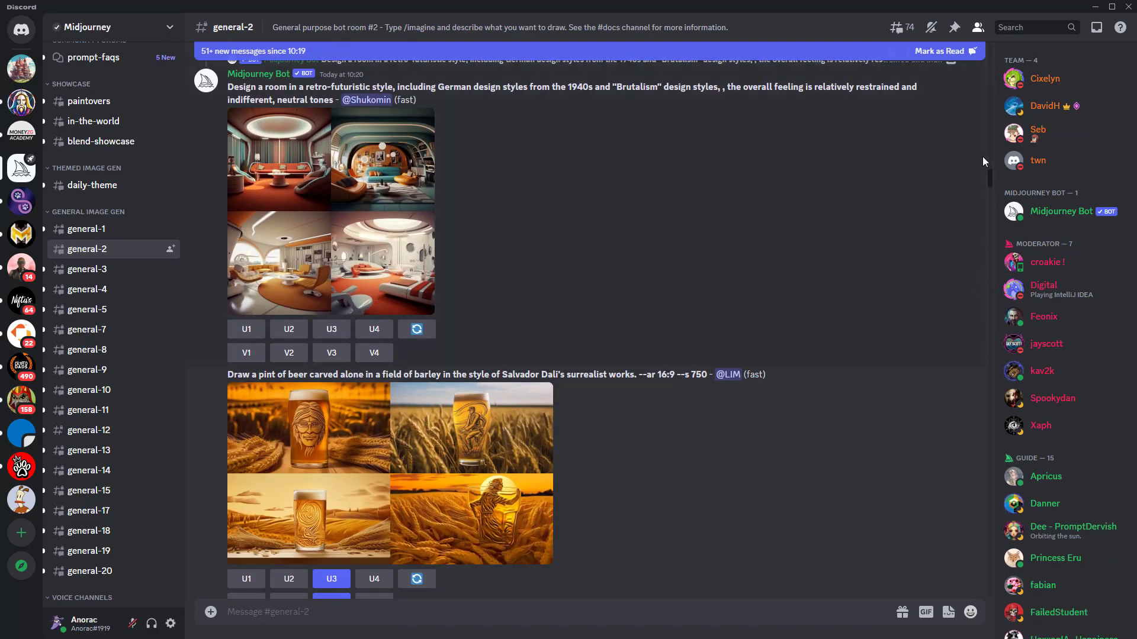
pyautogui.moveTo(990, 175); pyautogui.dragTo(993, 598)
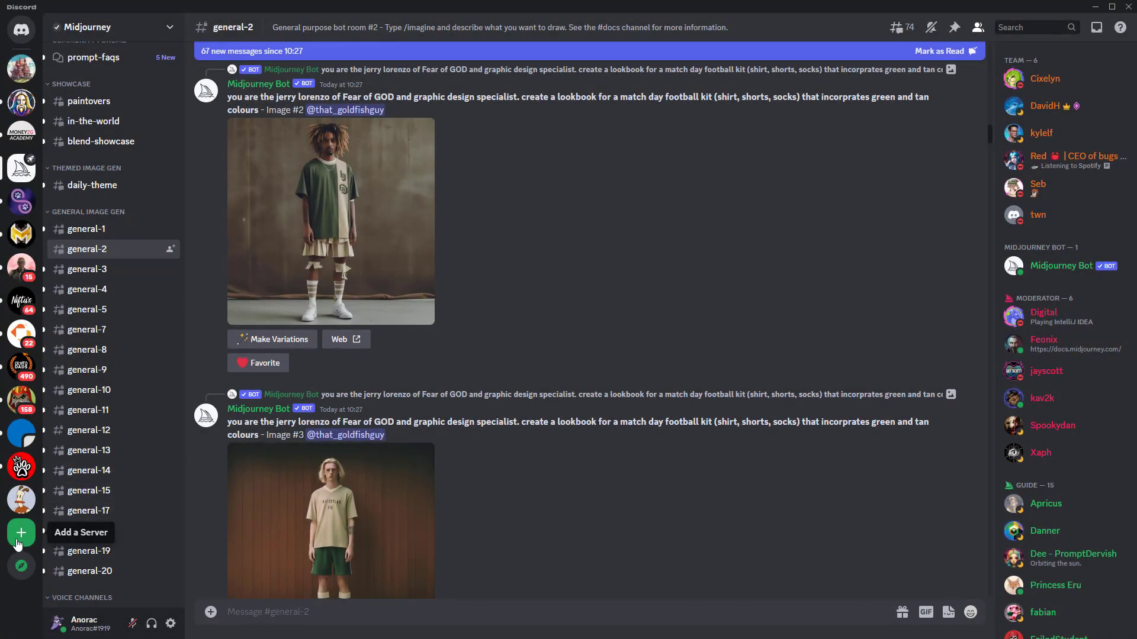
# Create a new server of your own, meant for you and your friends, and name it Prompt Profit.
pyautogui.click(20, 533)
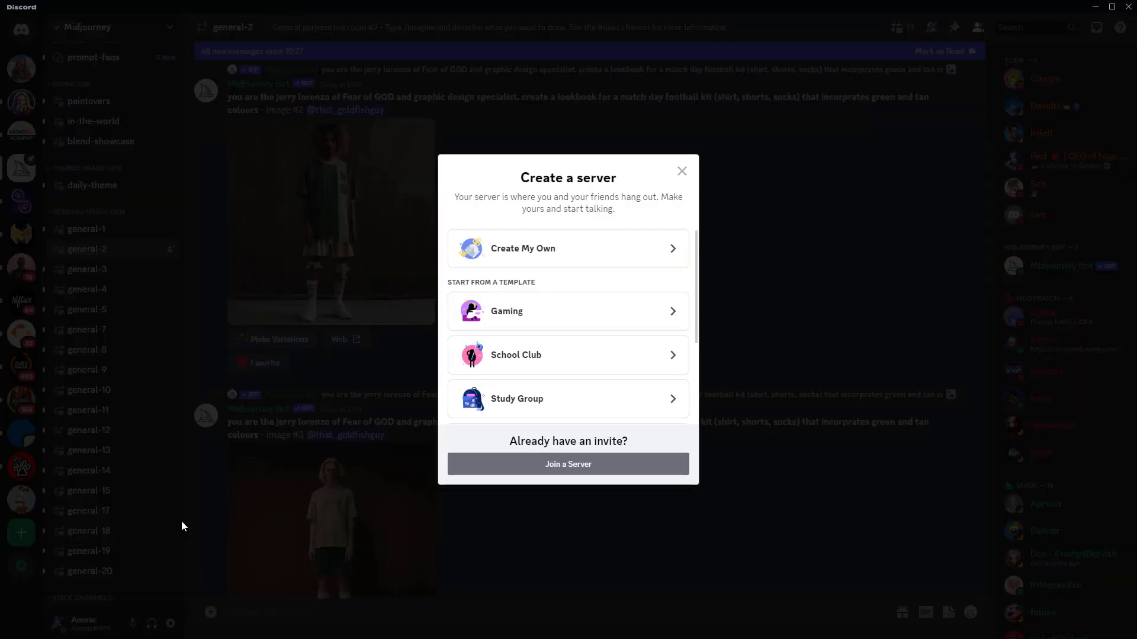
pyautogui.click(539, 249)
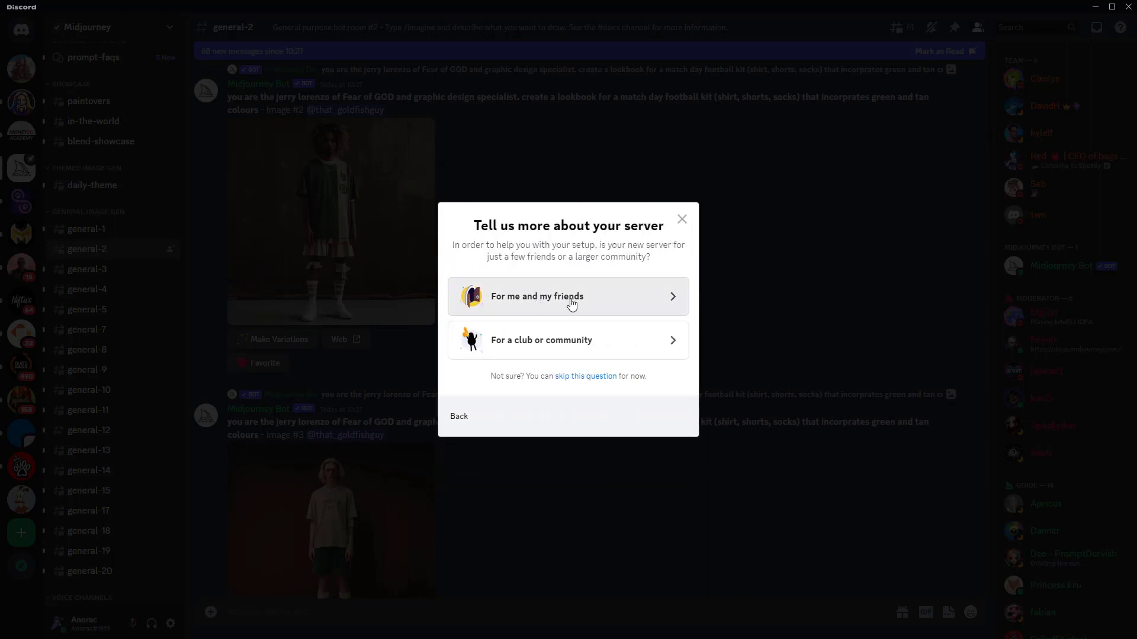
pyautogui.click(572, 303)
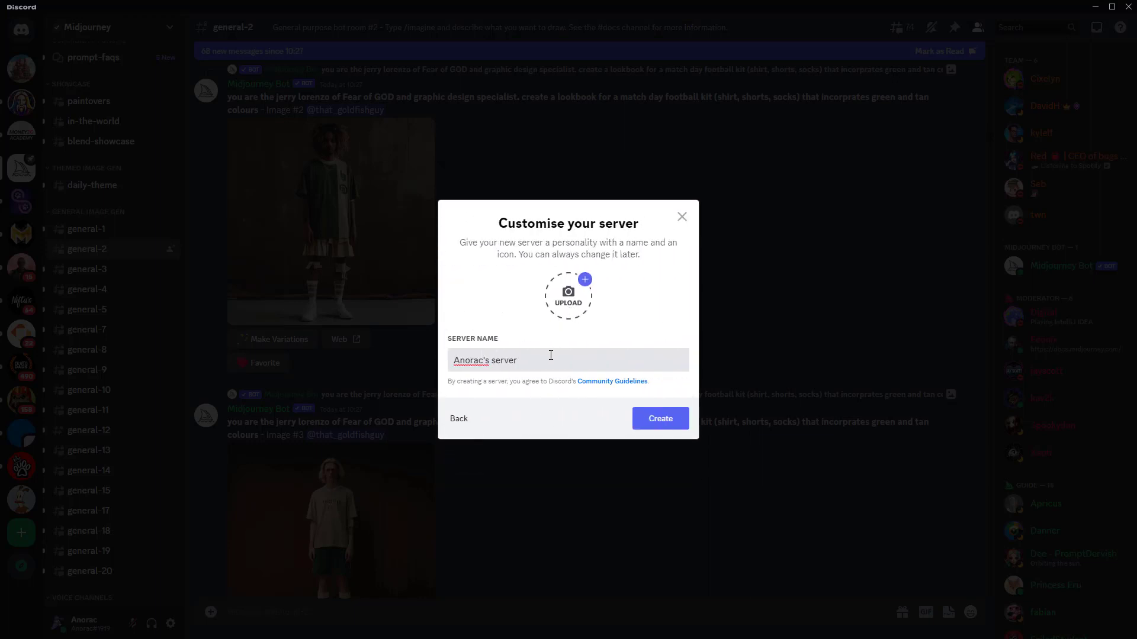
pyautogui.moveTo(517, 361); pyautogui.dragTo(428, 371)
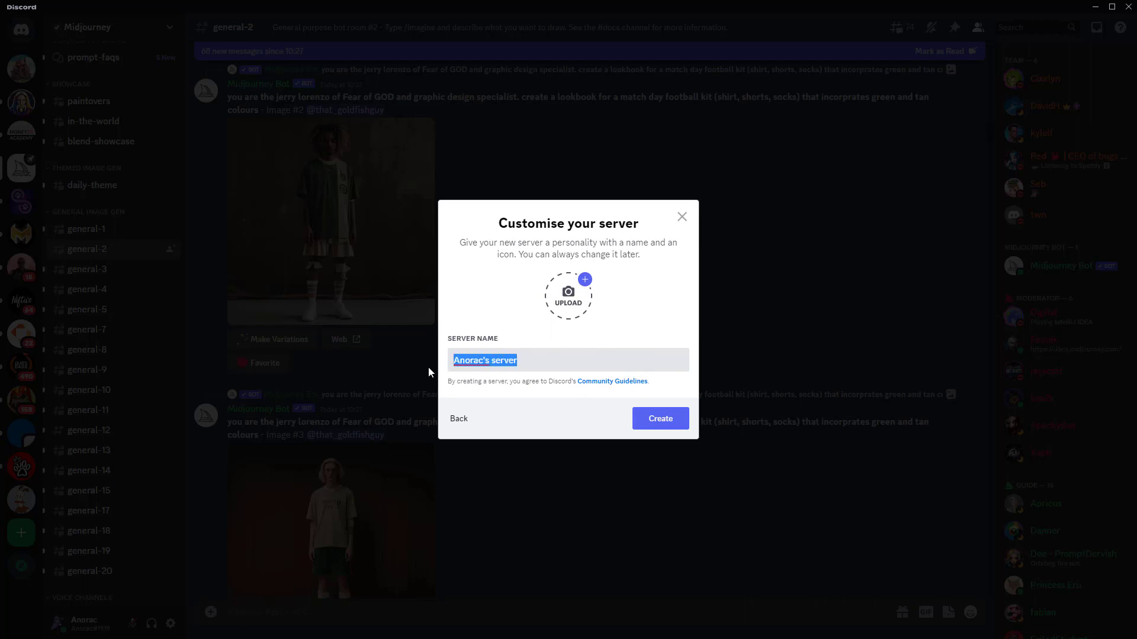
pyautogui.write('Prompt')
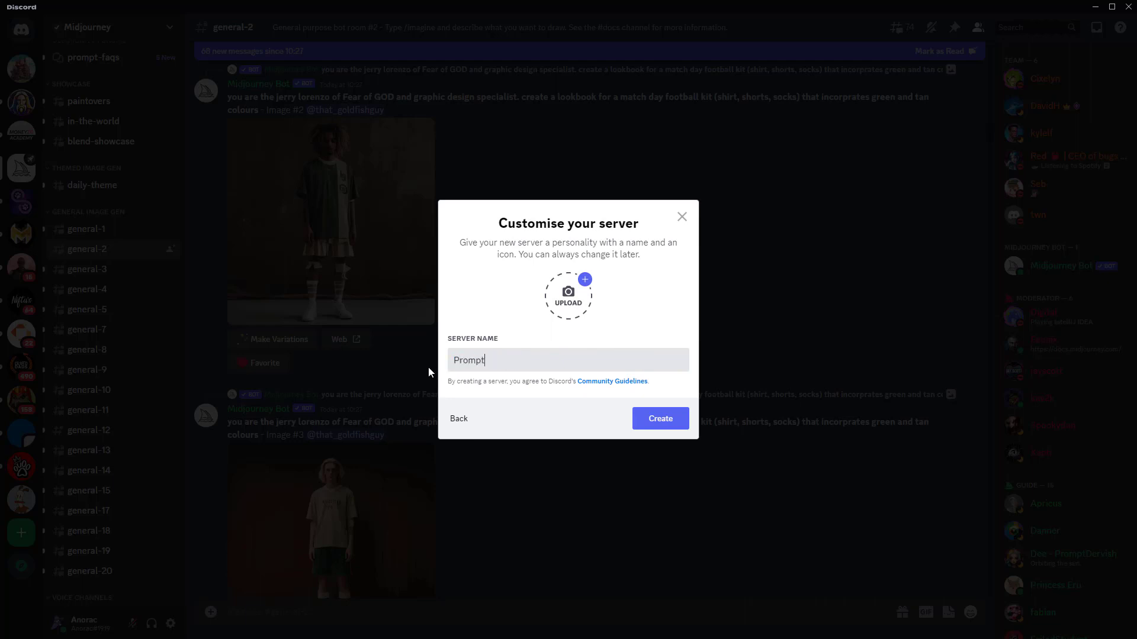
pyautogui.write(' Profit')
pyautogui.click(660, 427)
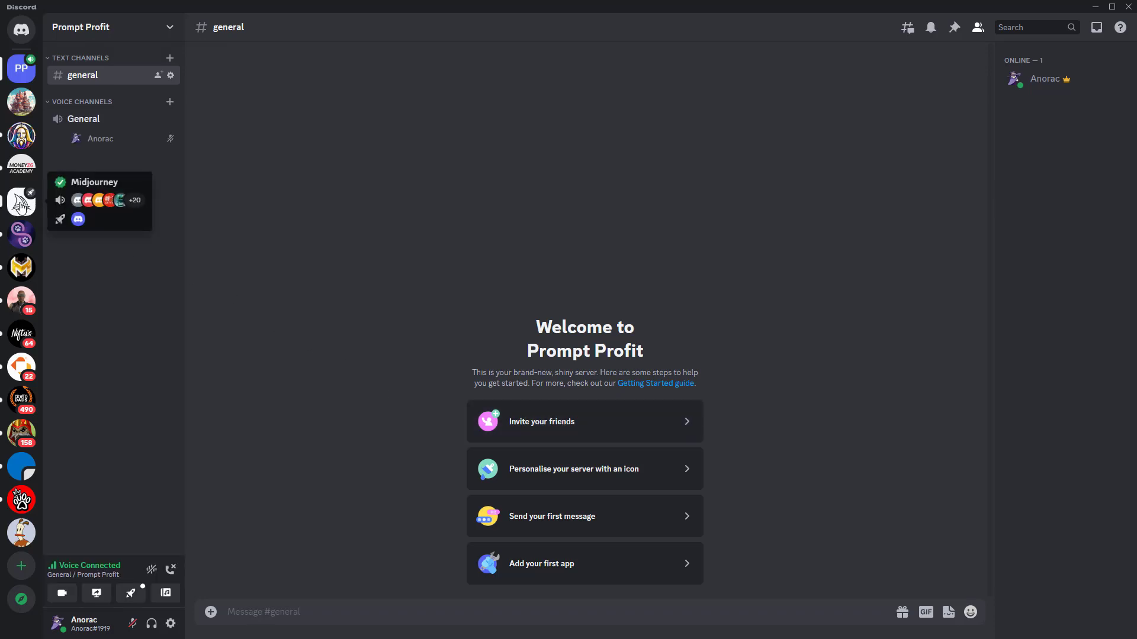
# Add Midjourney Bot from the Midjourney server to Prompt Profit, authorising all requested permissions, and return to Prompt Profit's general channel ready to write a message.
pyautogui.click(22, 203)
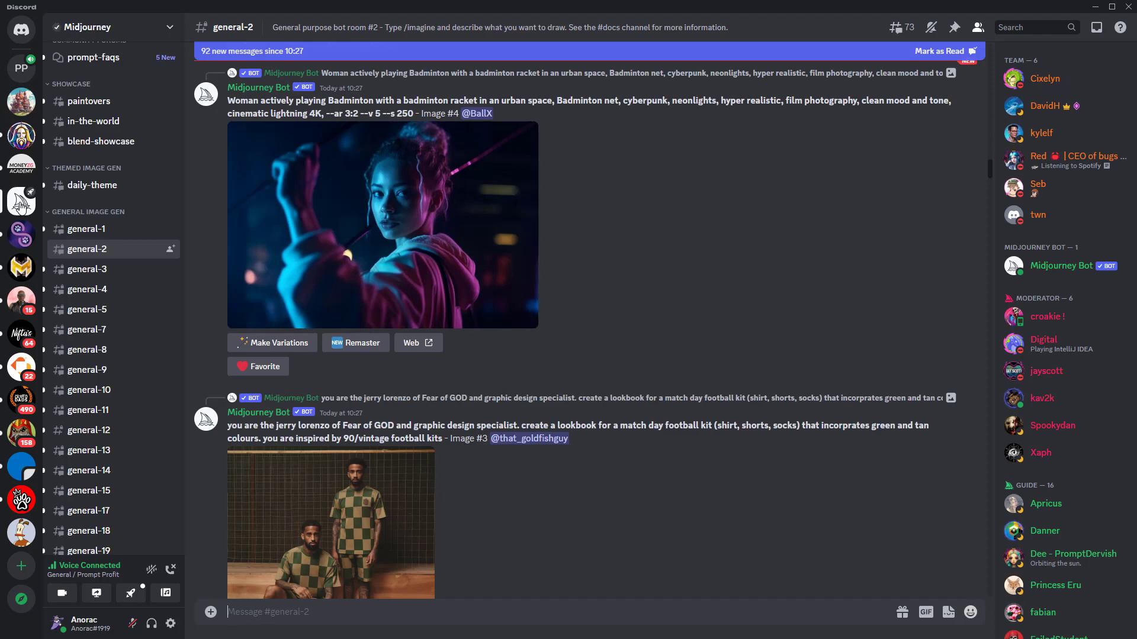
pyautogui.click(206, 420)
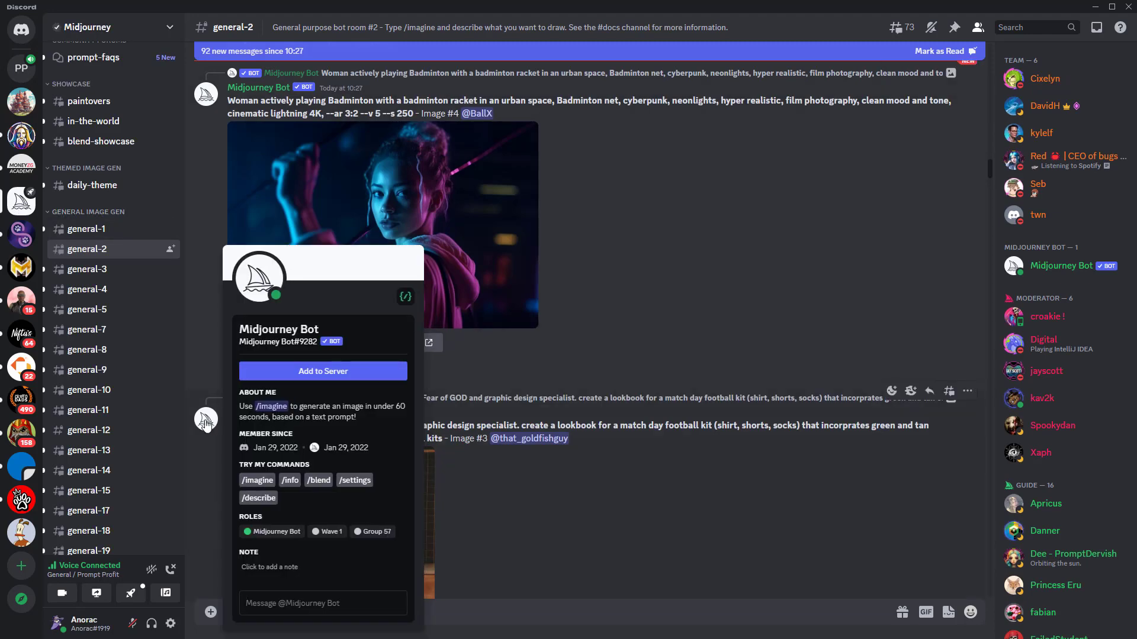
pyautogui.click(319, 372)
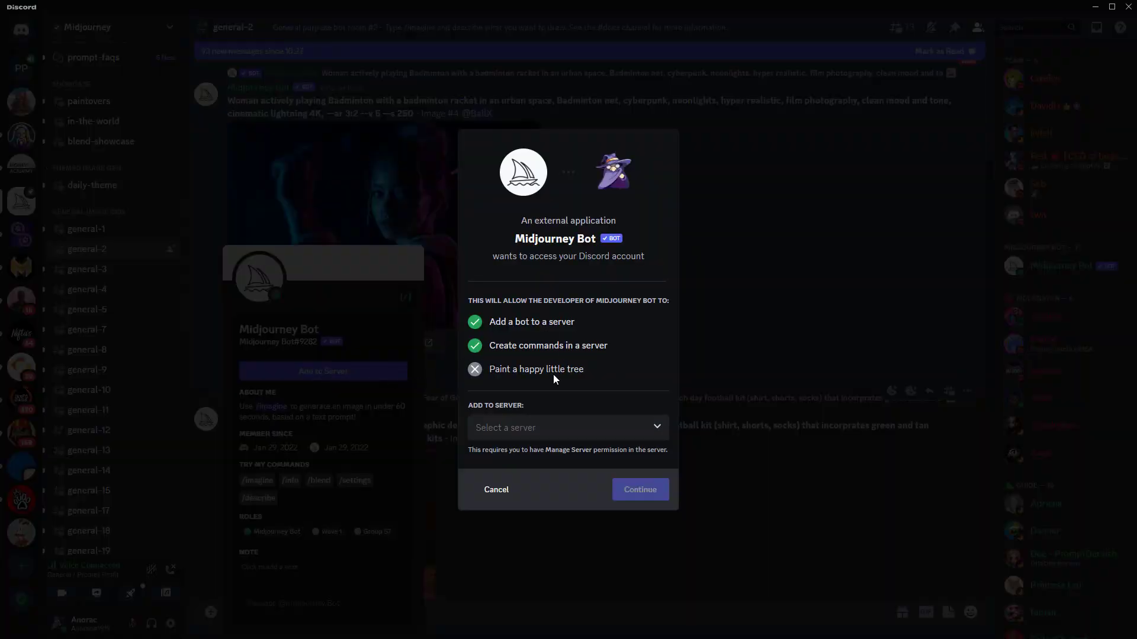
pyautogui.click(608, 430)
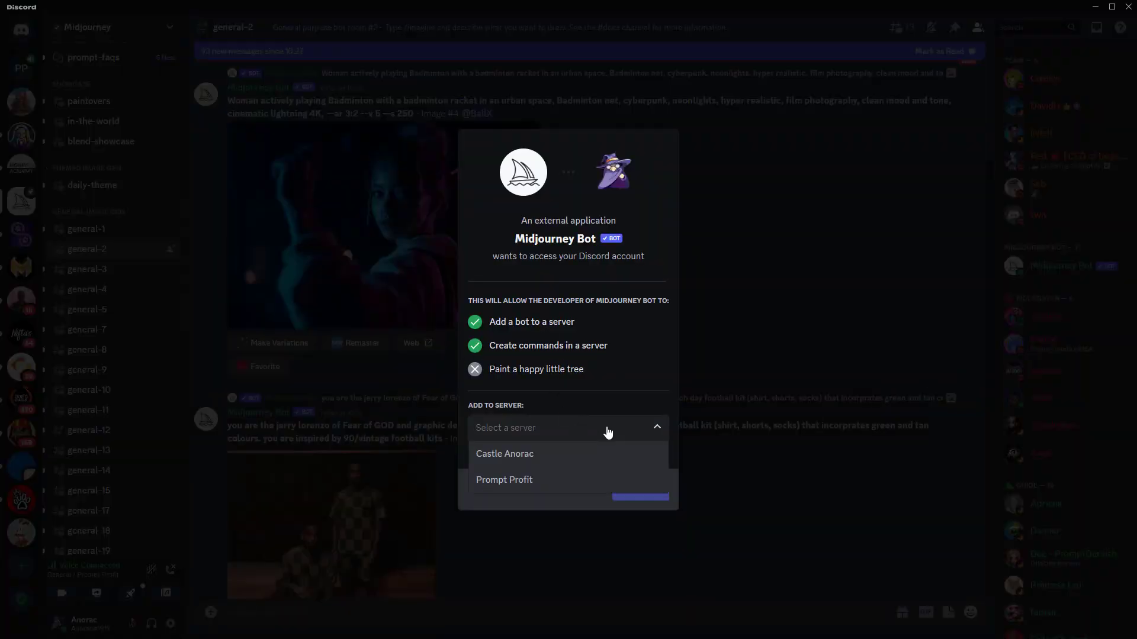
pyautogui.click(515, 481)
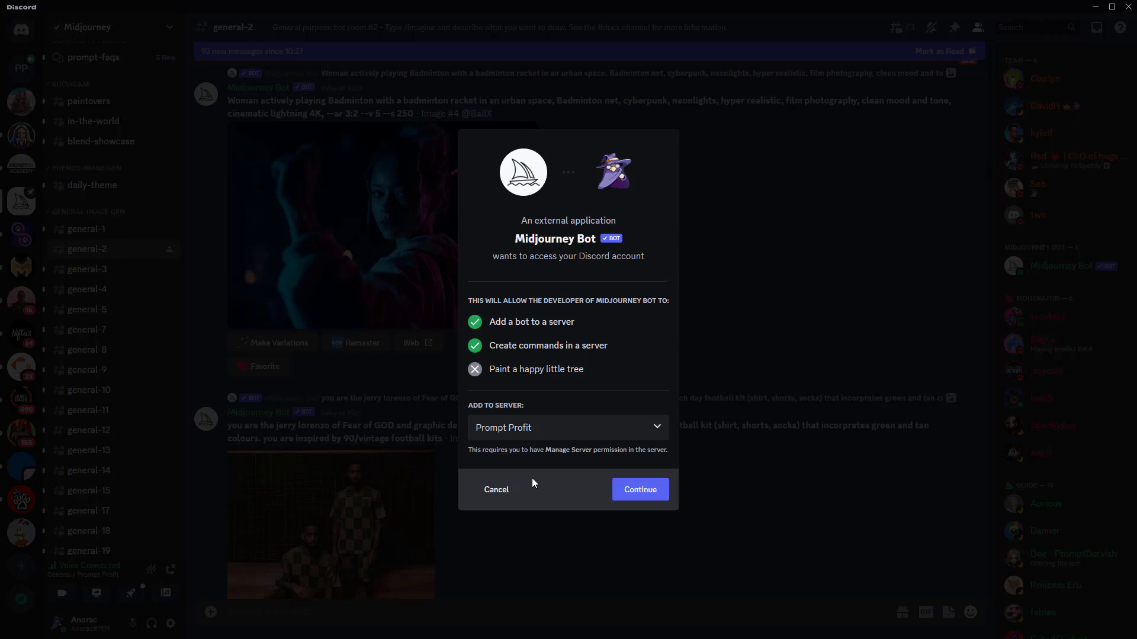
pyautogui.click(647, 490)
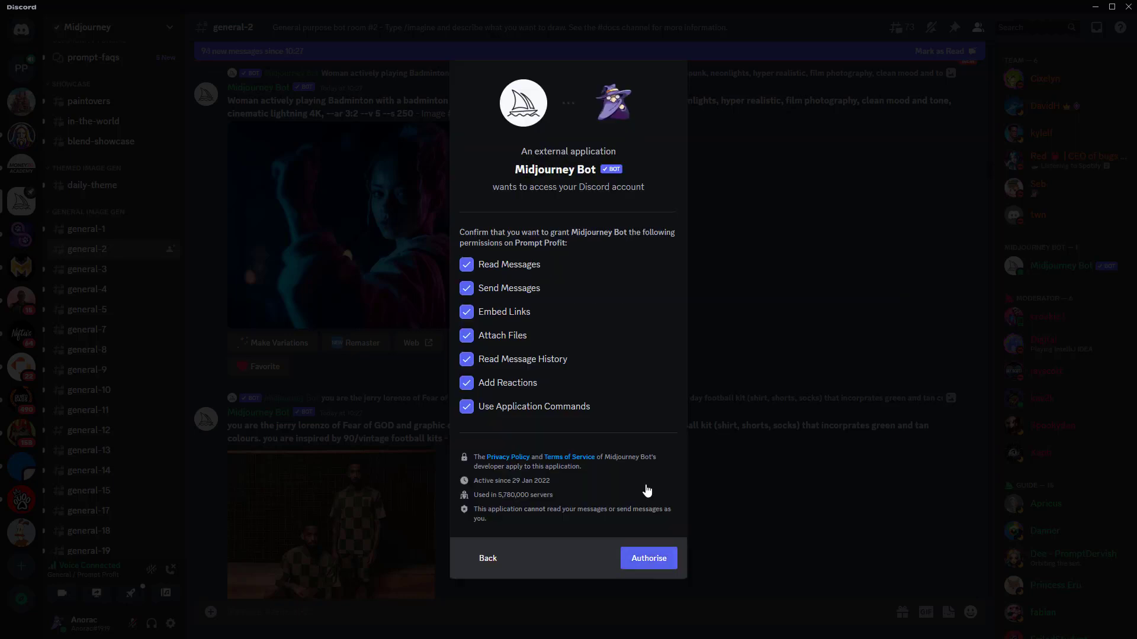
pyautogui.click(655, 569)
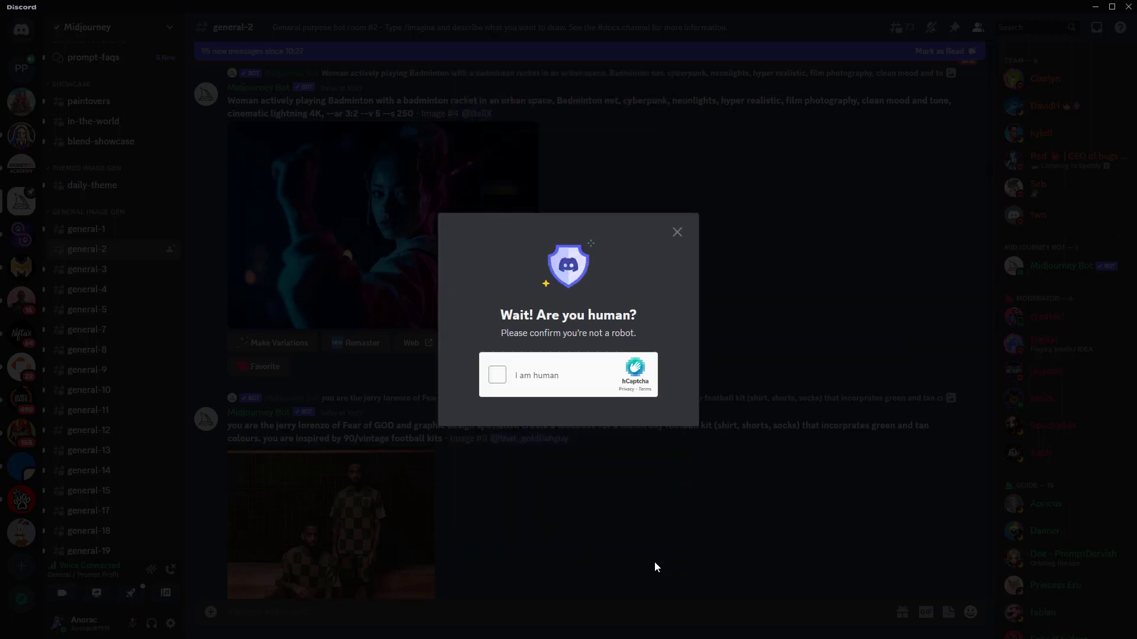
pyautogui.click(528, 386)
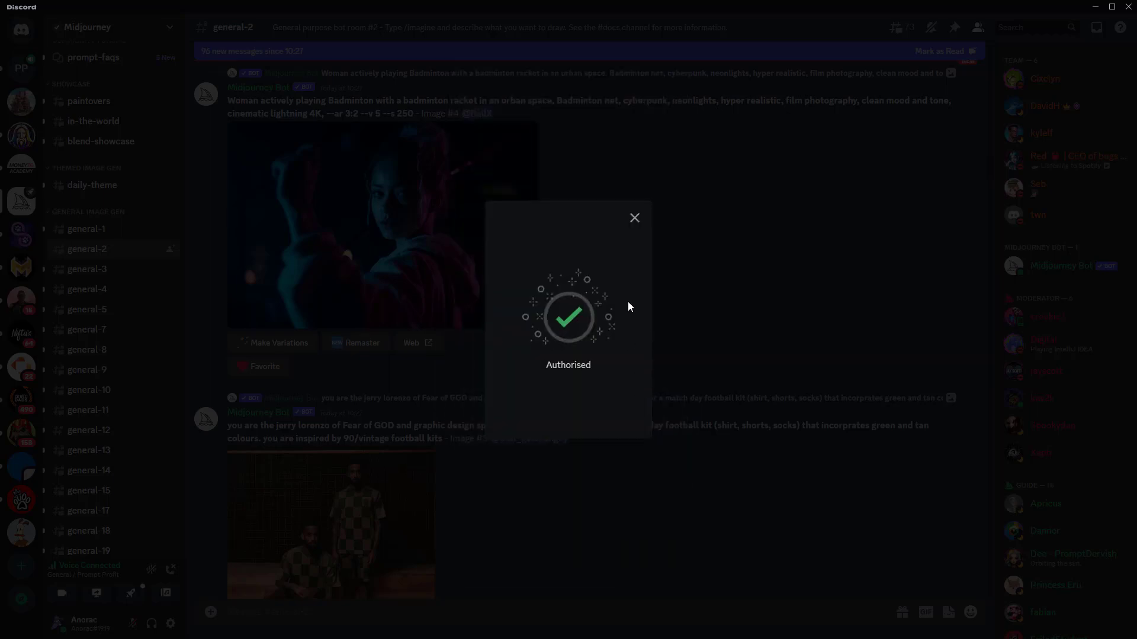
pyautogui.click(632, 219)
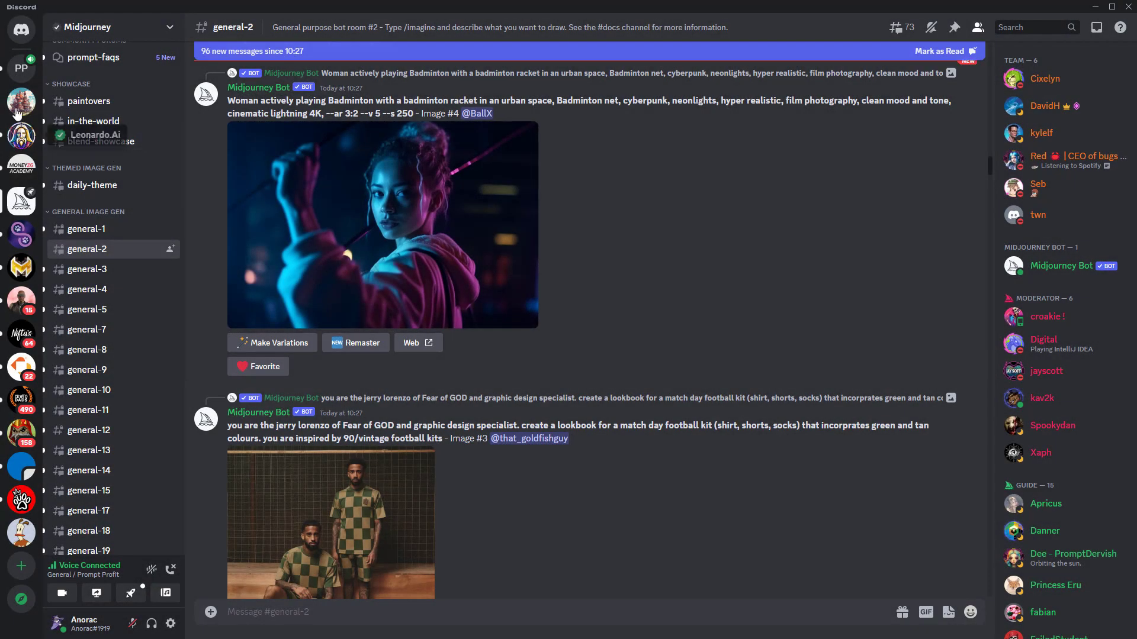
pyautogui.click(20, 69)
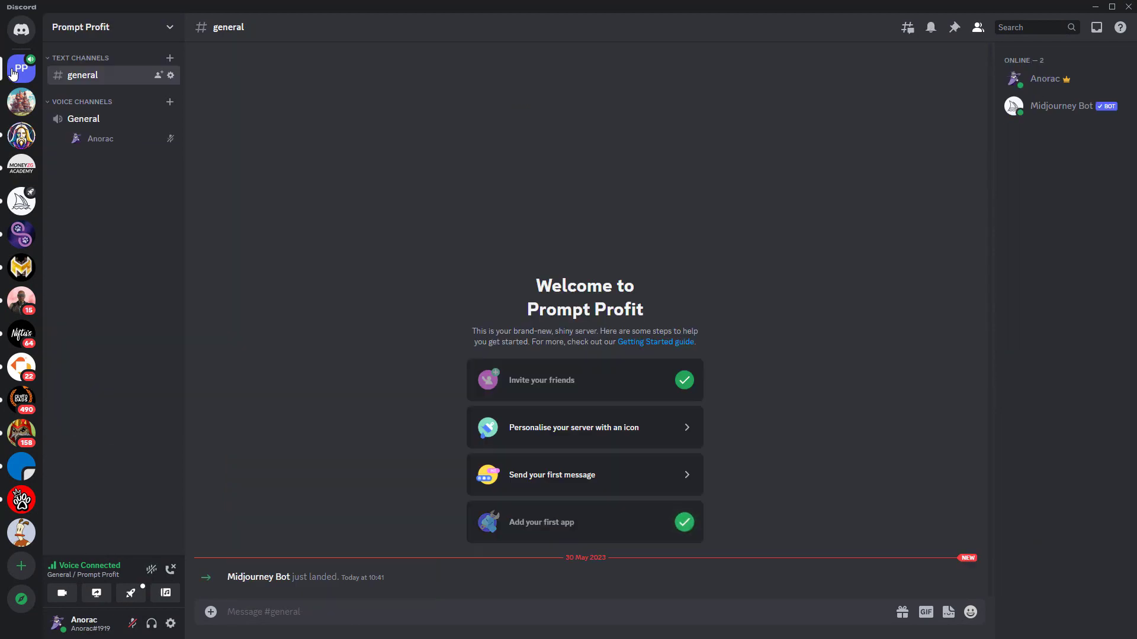
pyautogui.click(346, 609)
pyautogui.write('/ima')
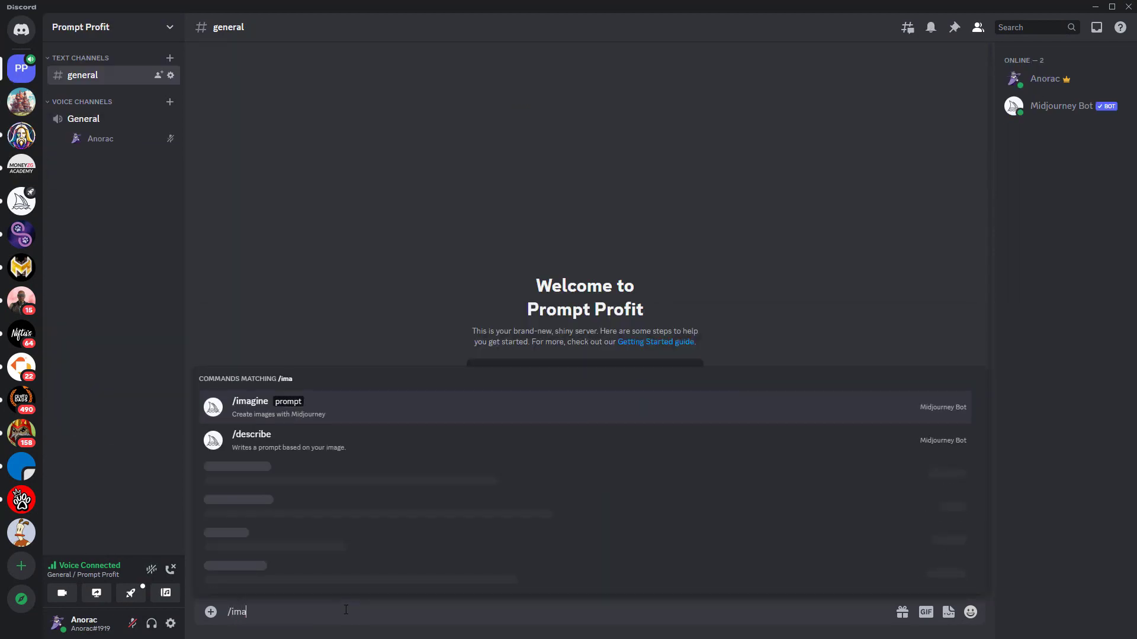
pyautogui.write('gine')
pyautogui.press('Tab')
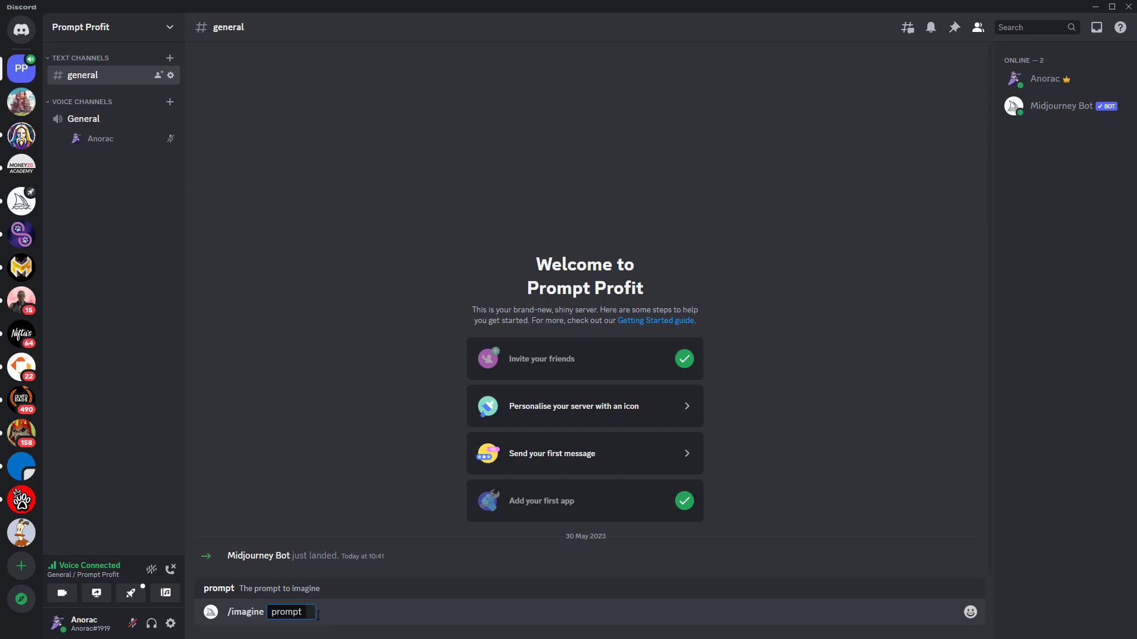
pyautogui.press('BackSpace')
pyautogui.press('BackSpace')
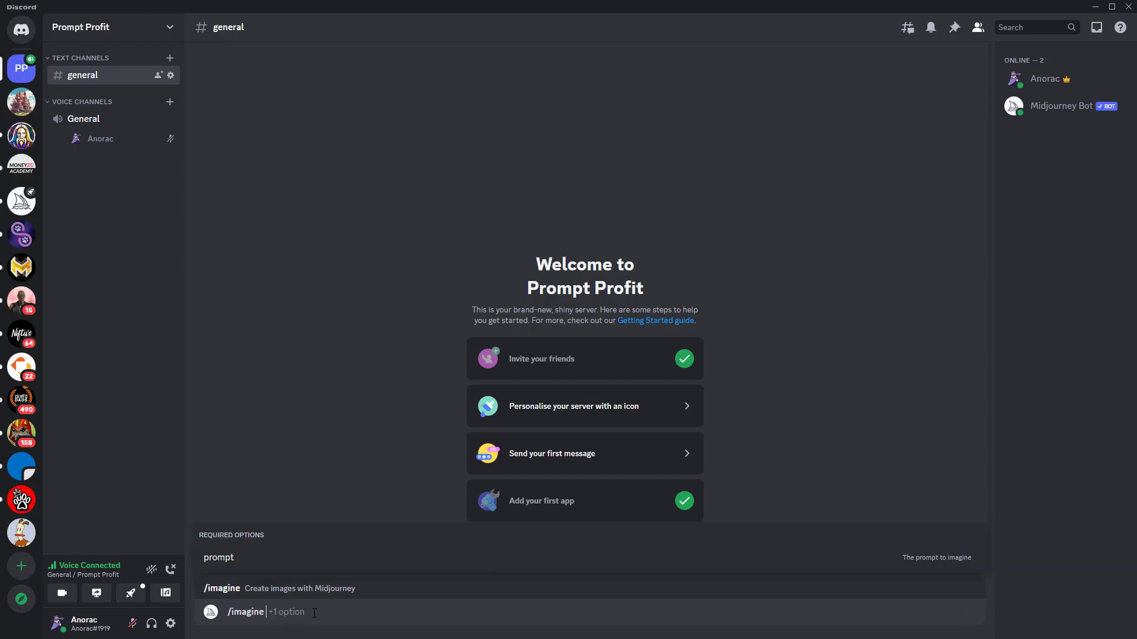
pyautogui.press('BackSpace')
pyautogui.press('BackSpace')
pyautogui.press('BackSpace')
pyautogui.press('BackSpace')
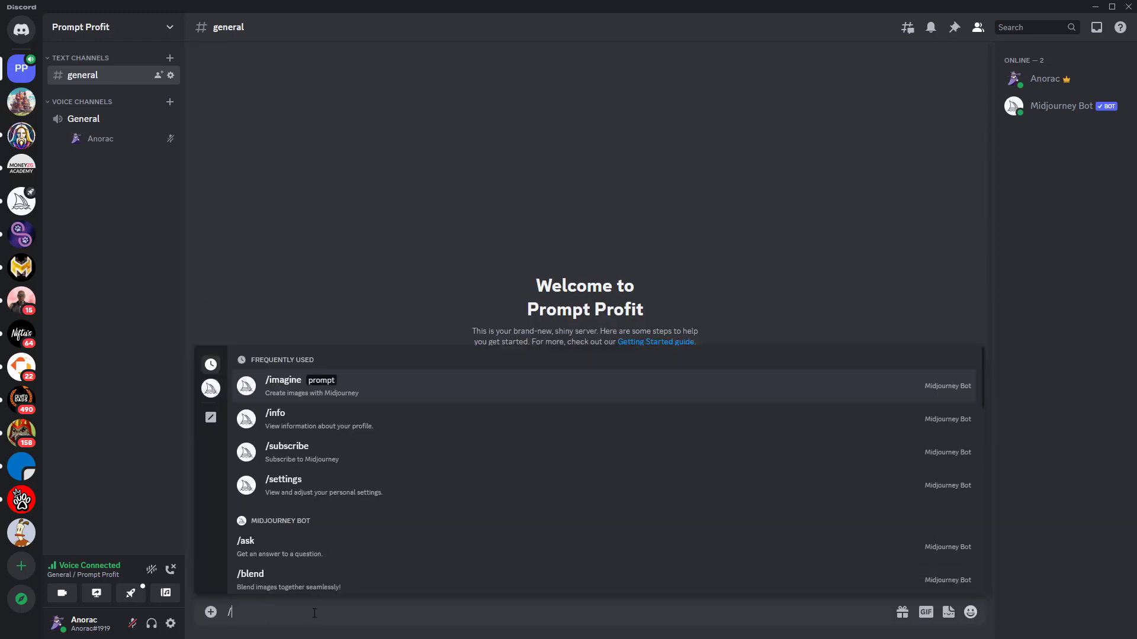
# Run Midjourney Bot's /subscribe command and open the personal subscription page in the browser.
pyautogui.write('subsc')
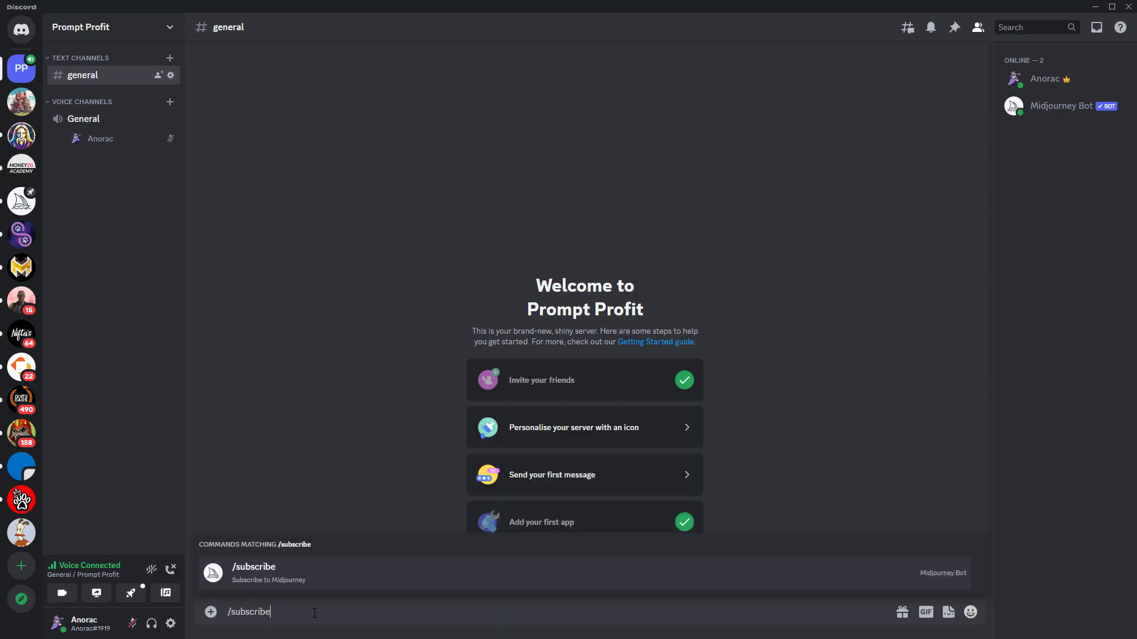
pyautogui.write('ribe')
pyautogui.press('Tab')
pyautogui.press('Return')
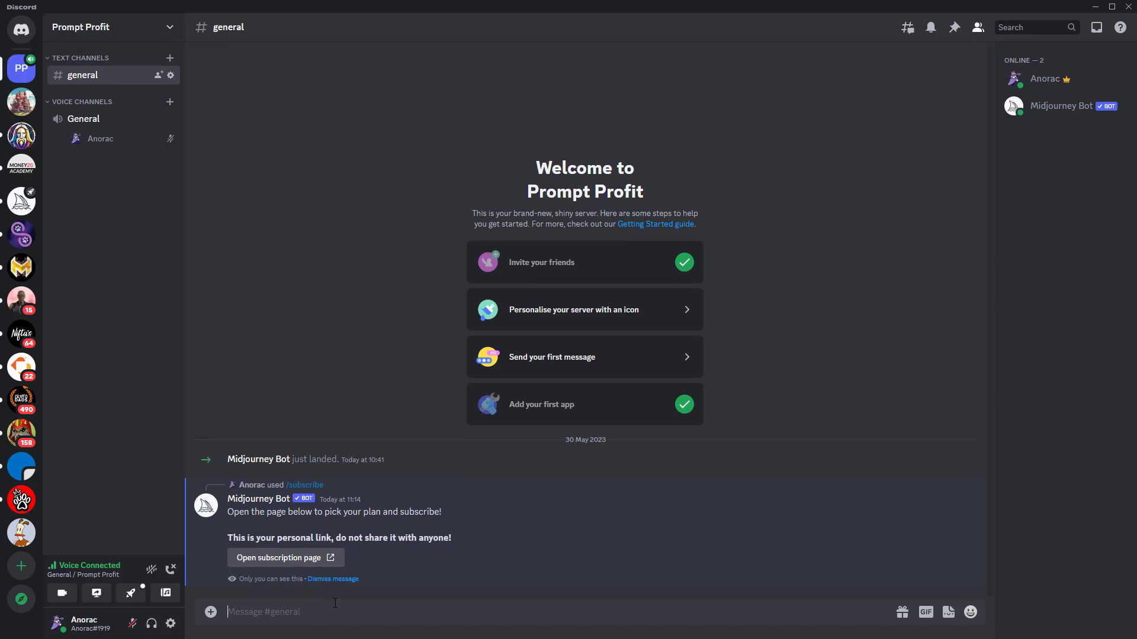
pyautogui.click(304, 561)
pyautogui.click(661, 416)
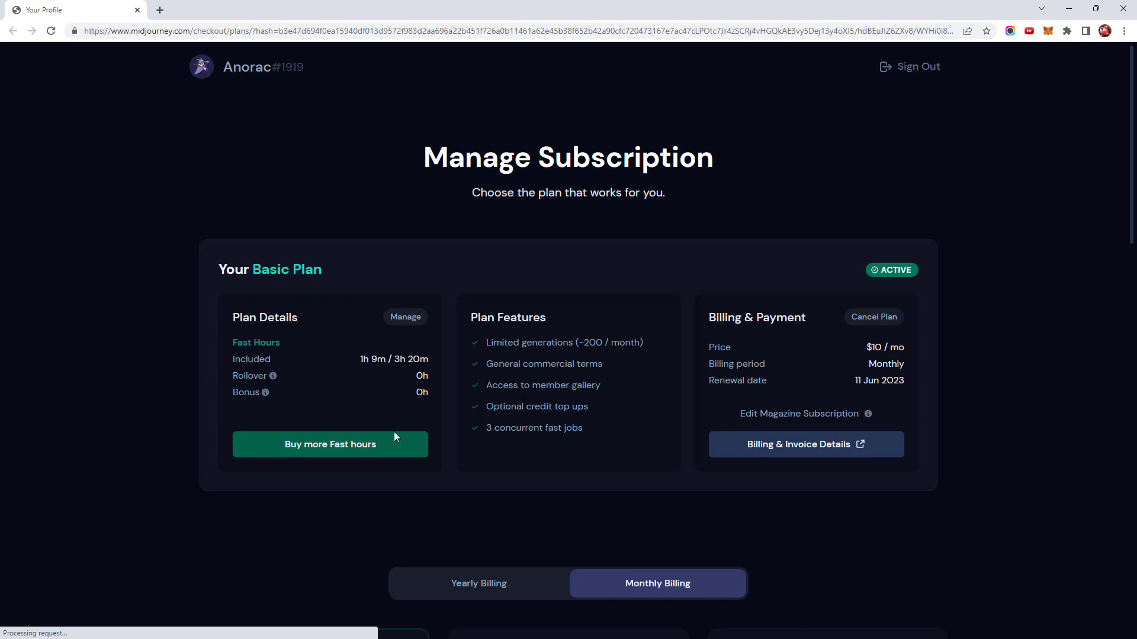
# Compare the Basic, Standard and Pro plans on the subscription page under monthly and yearly billing.
pyautogui.scroll(-7, 403, 498)
pyautogui.scroll(-2, 409, 505)
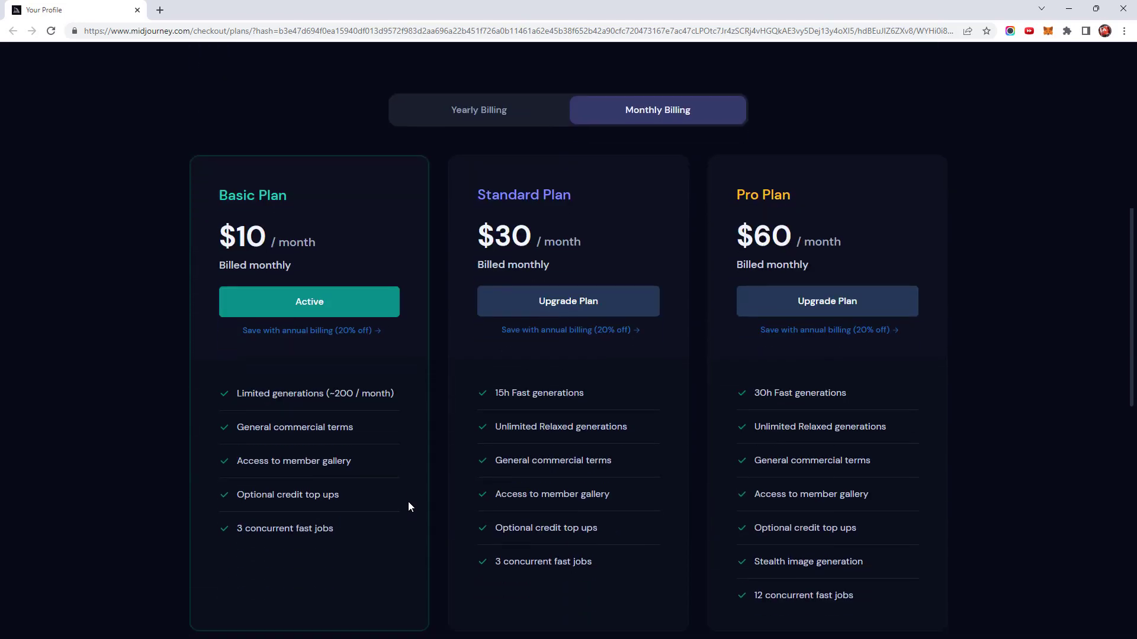
pyautogui.scroll(1, 408, 505)
pyautogui.click(490, 112)
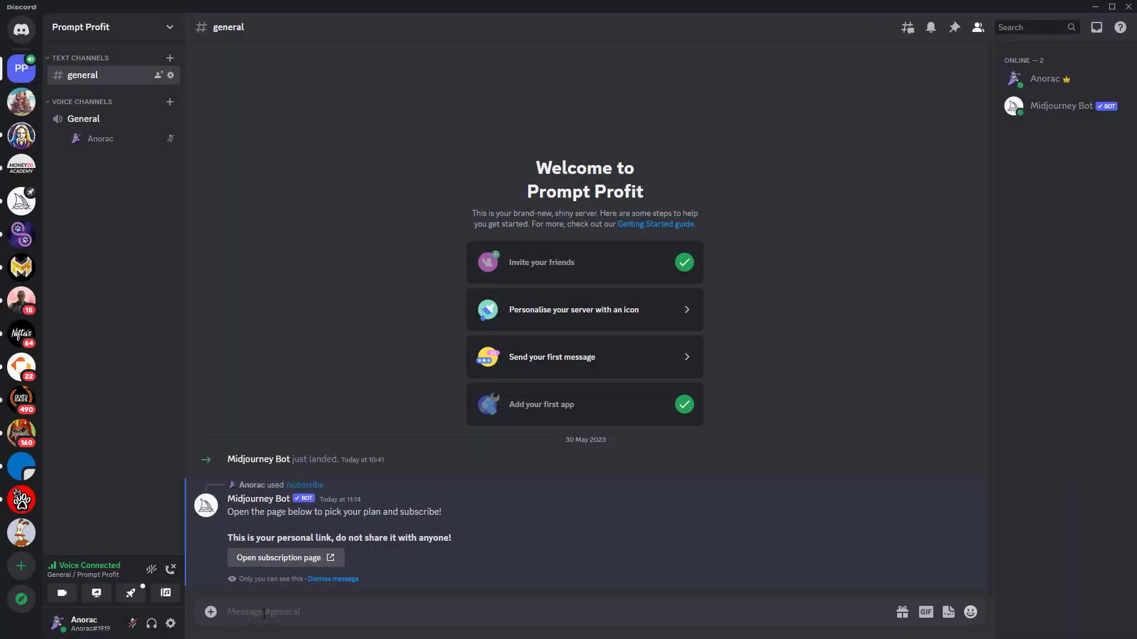
# Run /imagine with "3d character, cartoon character, male entrepreneur casually dressed, facing the camera, full body portrait, super detailed, realistic, dynamic pose, 3ds max".
pyautogui.write('/i')
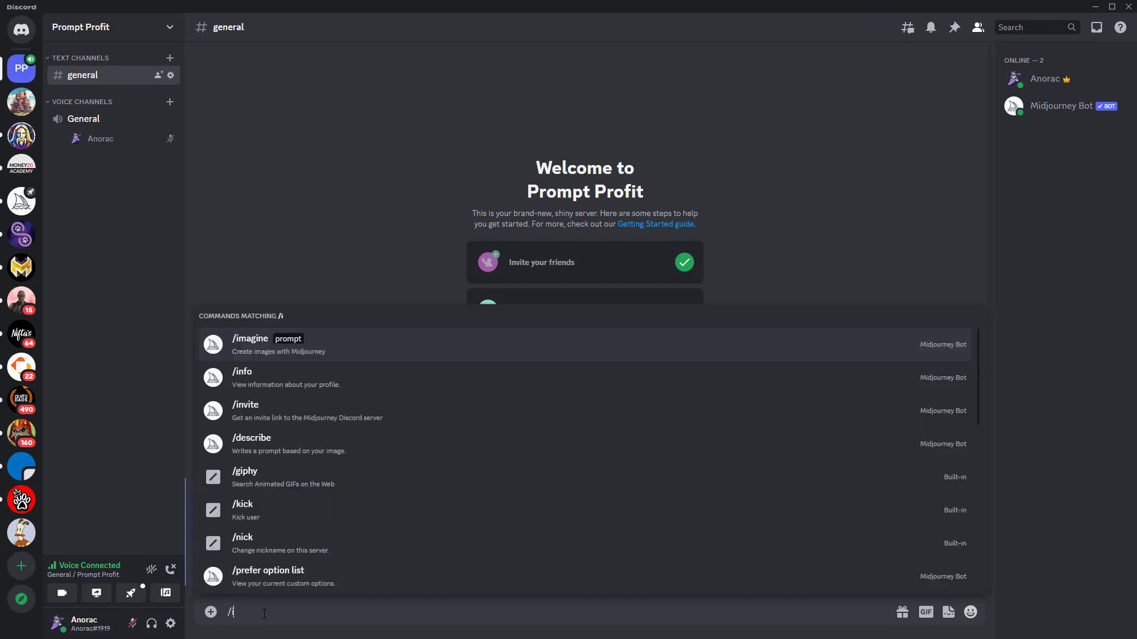
pyautogui.write('magin')
pyautogui.press('Tab')
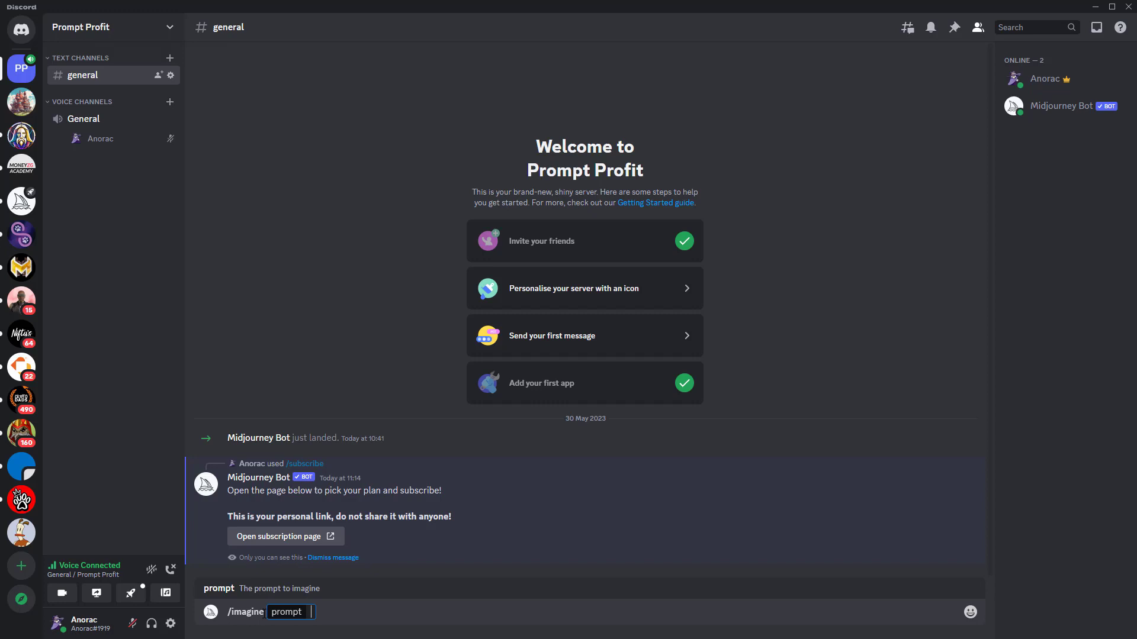
pyautogui.write('3d character, cartoon cha')
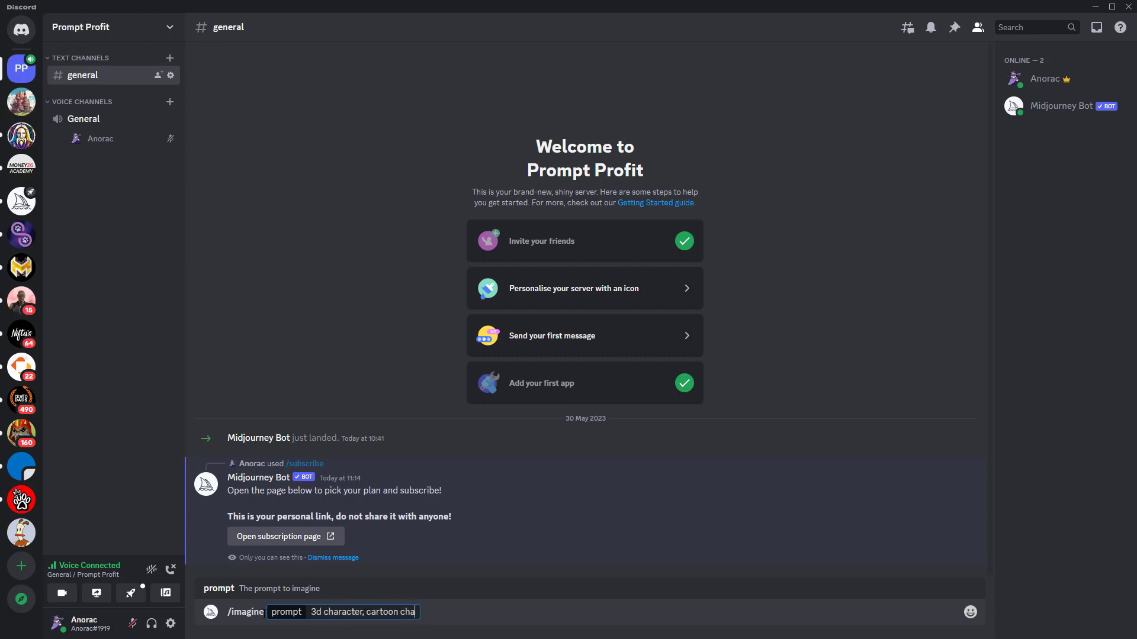
pyautogui.write('racter, male entre')
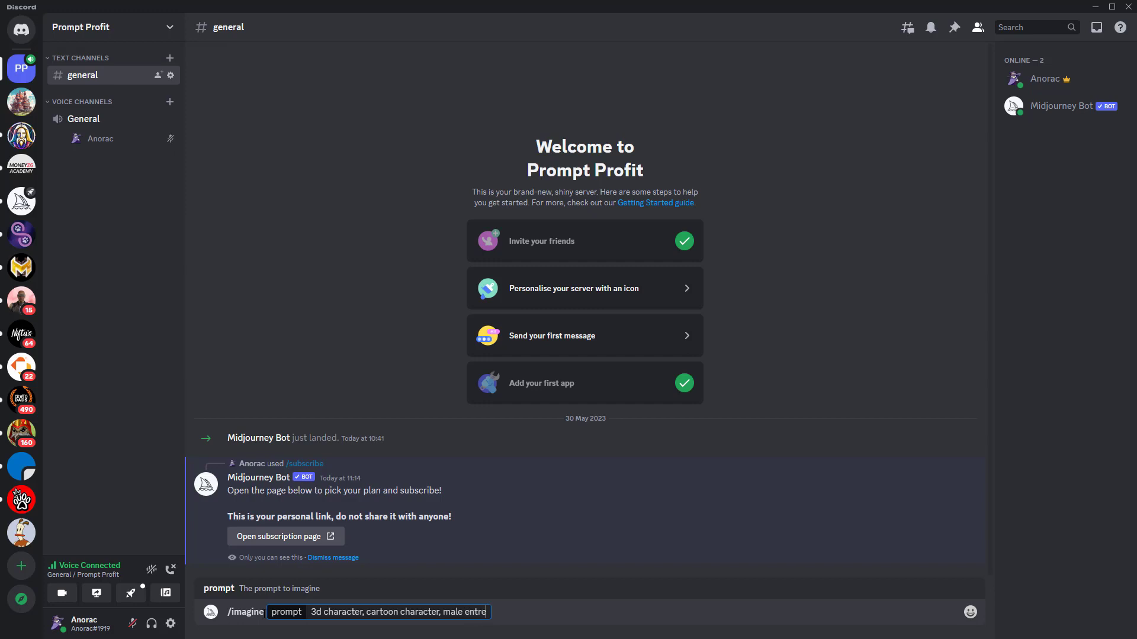
pyautogui.write('preneur casually dressed, facing the')
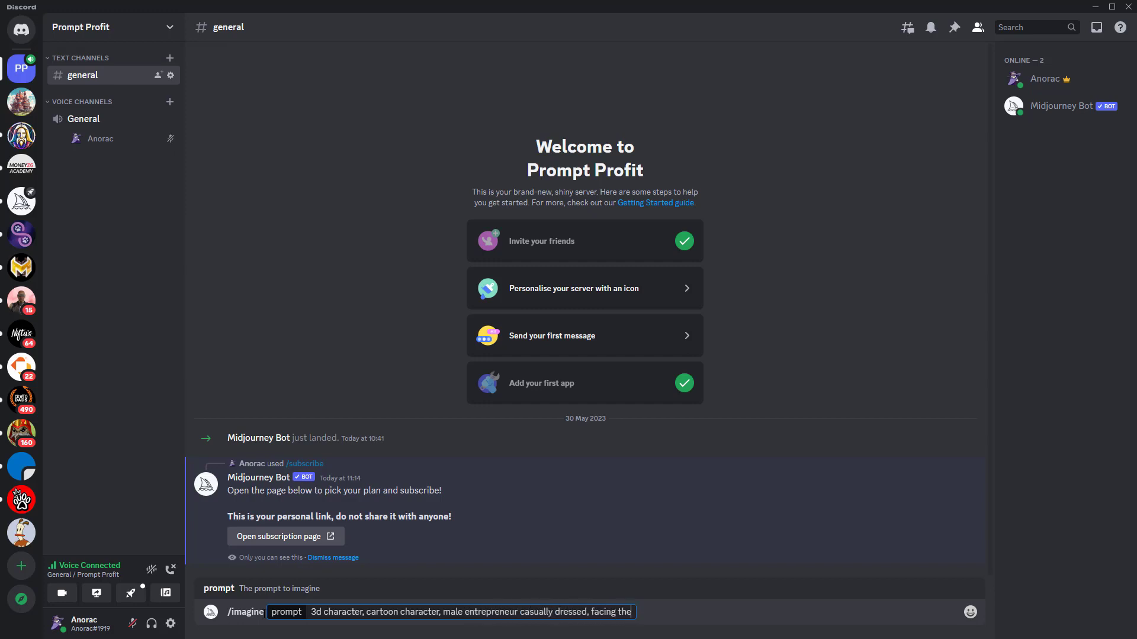
pyautogui.write(' camera, full body portrait')
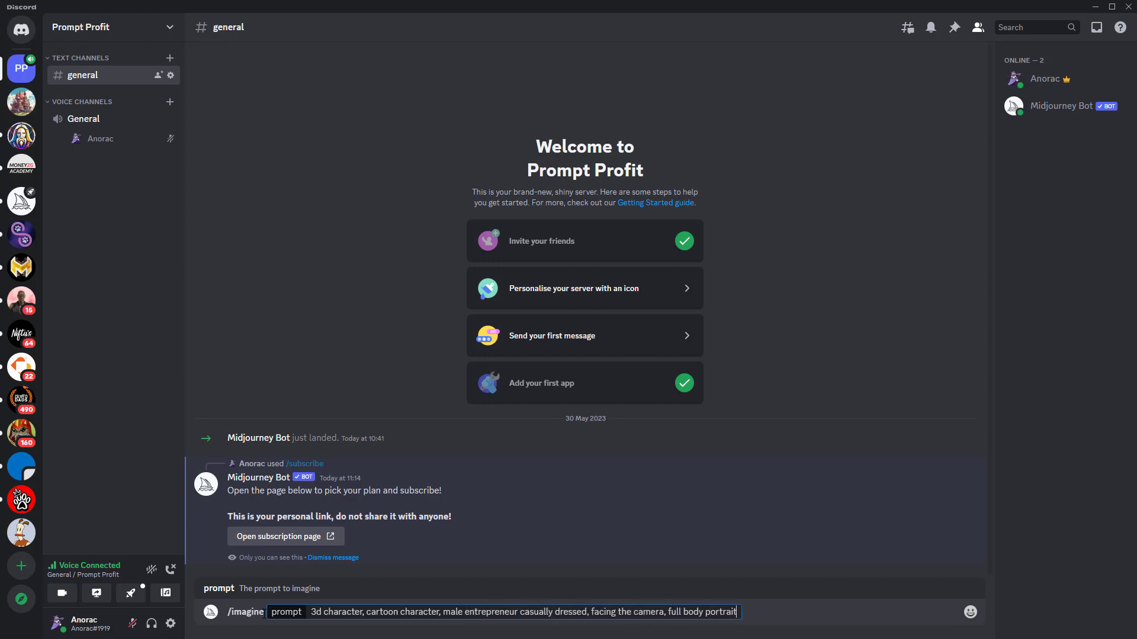
pyautogui.write(', super detailed, realistic, ')
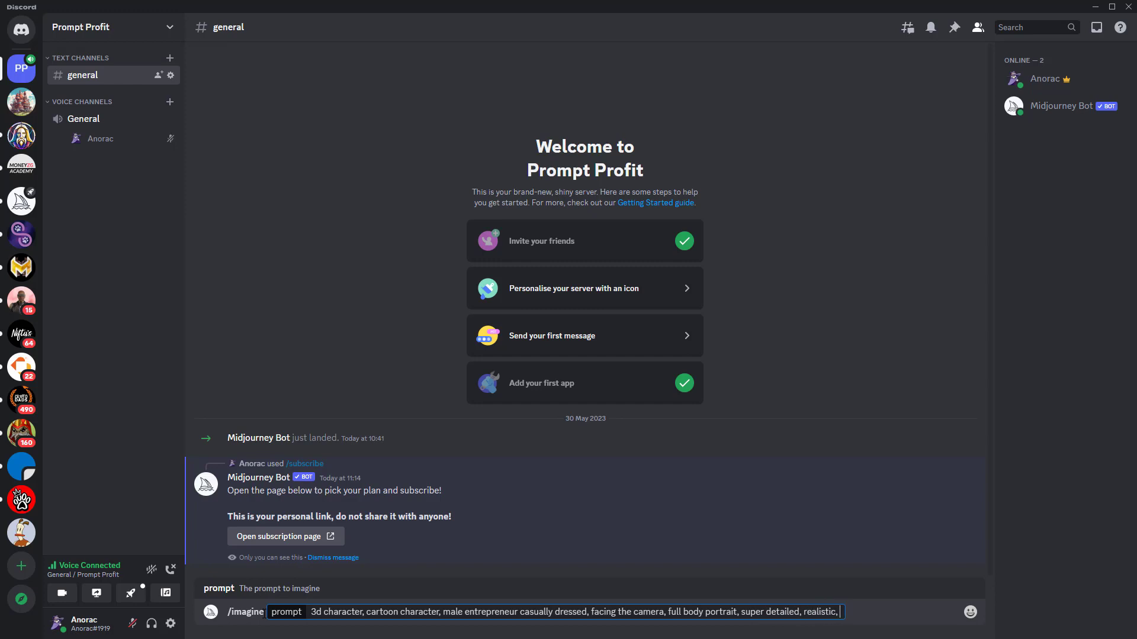
pyautogui.write('dynamic pose, 3ds max')
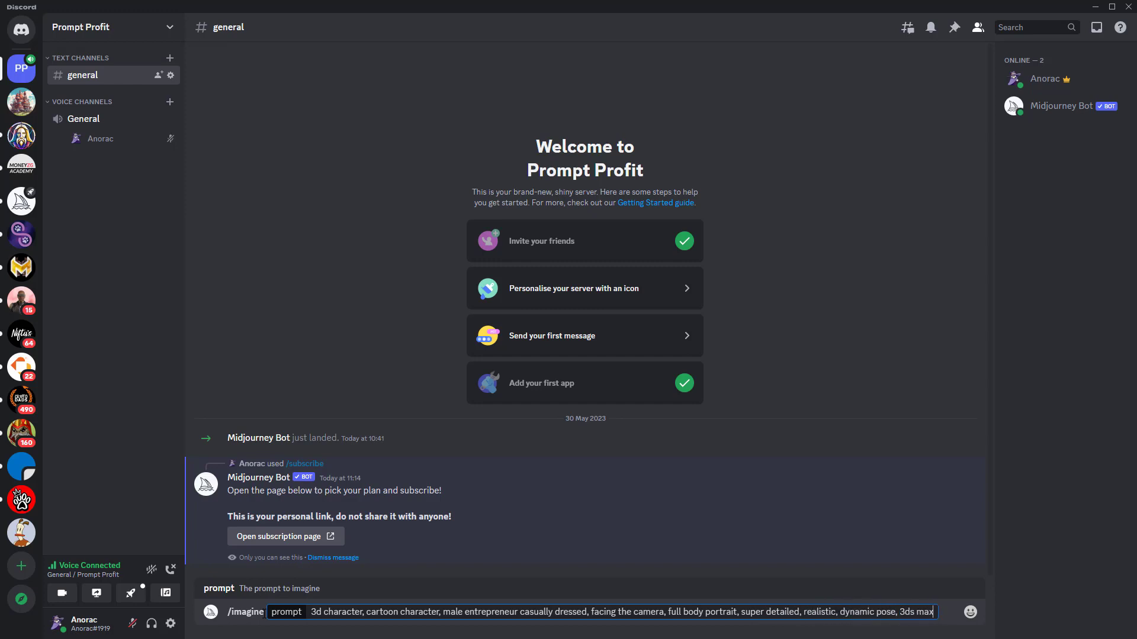
pyautogui.press('Return')
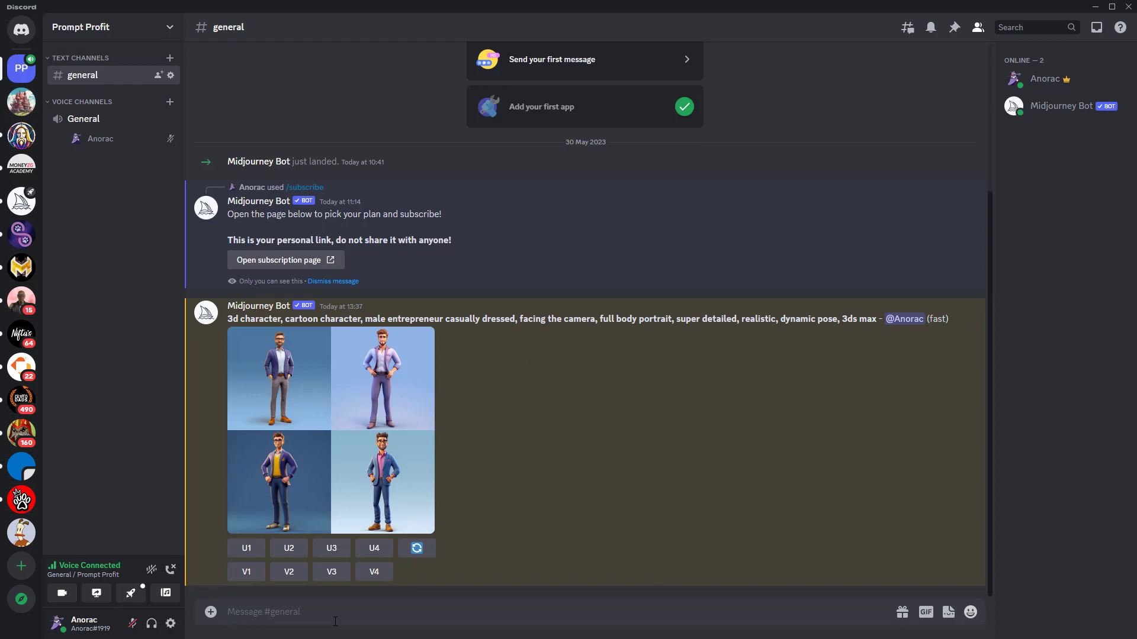
# Open the generated four-image grid at full size in the browser and examine each entrepreneur character closely.
pyautogui.click(325, 447)
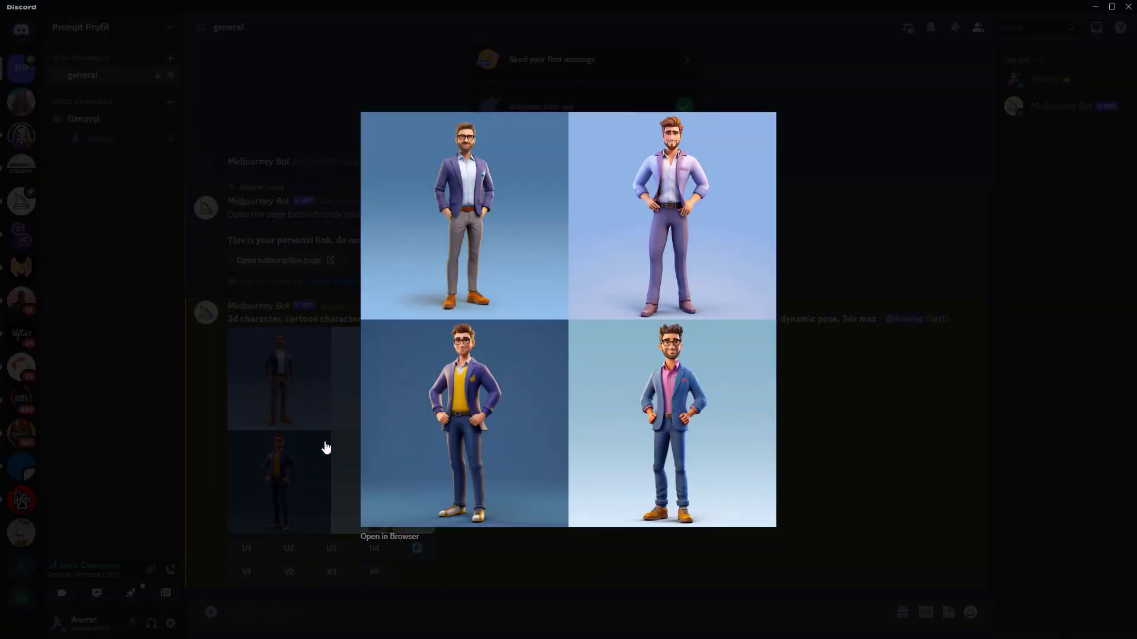
pyautogui.click(400, 537)
pyautogui.click(543, 363)
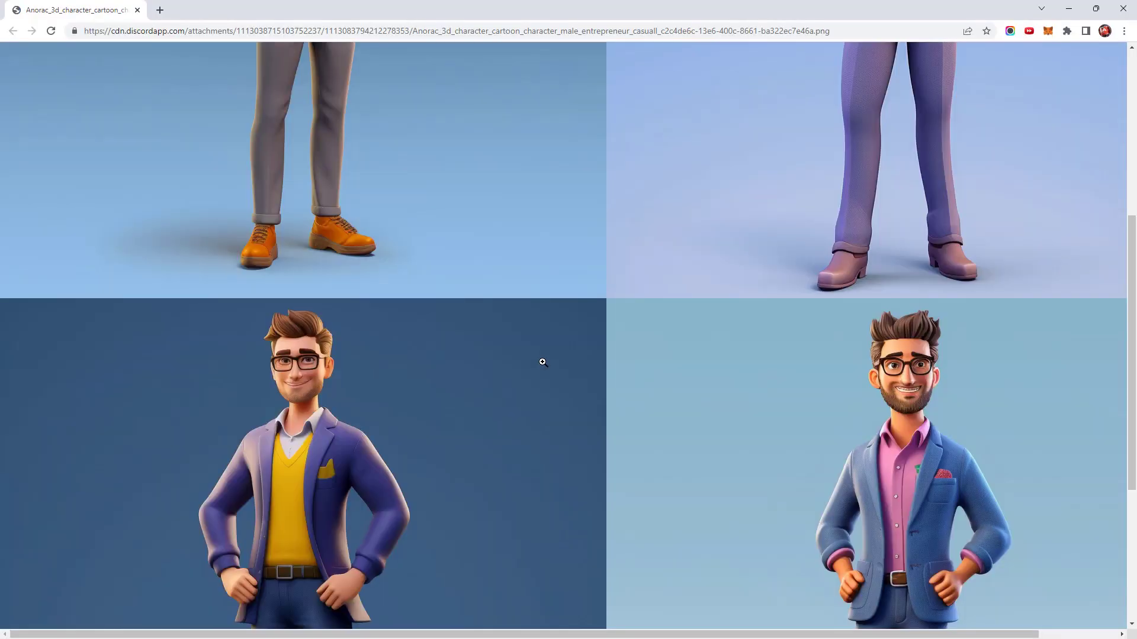
pyautogui.scroll(5, 549, 383)
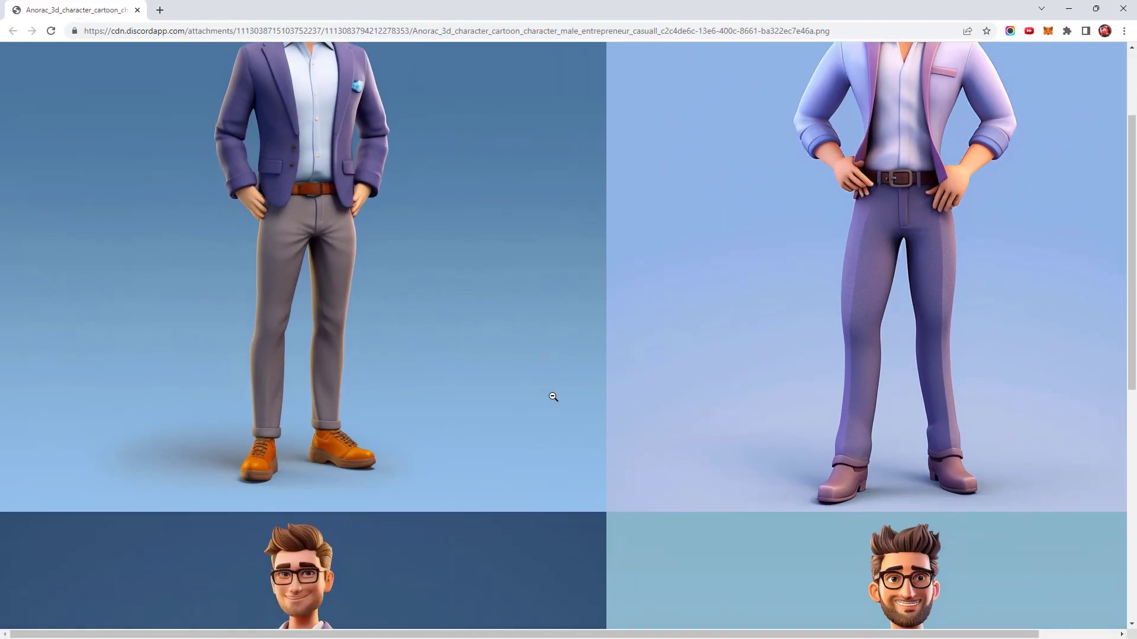
pyautogui.scroll(-4, 557, 397)
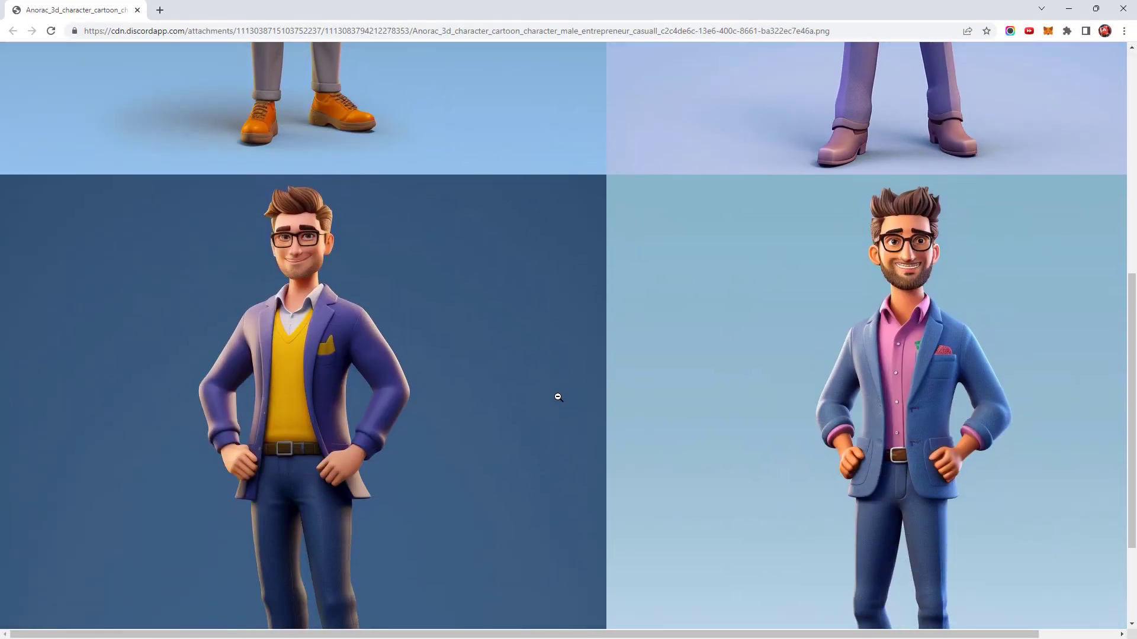
pyautogui.scroll(-1, 557, 397)
pyautogui.scroll(-1, 558, 397)
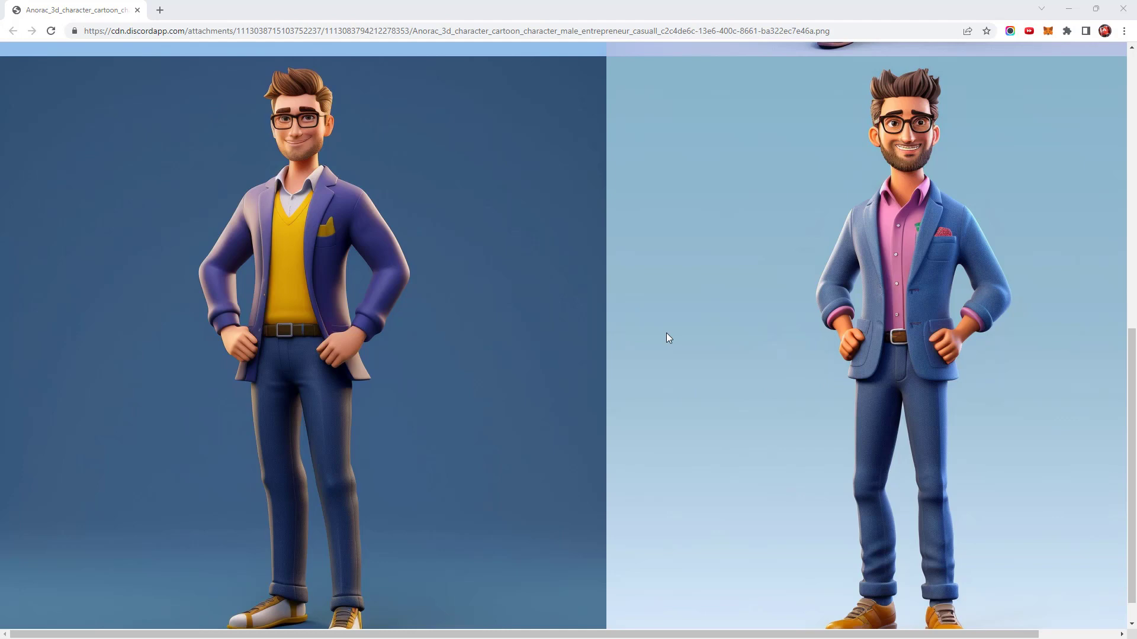
pyautogui.scroll(-1, 668, 338)
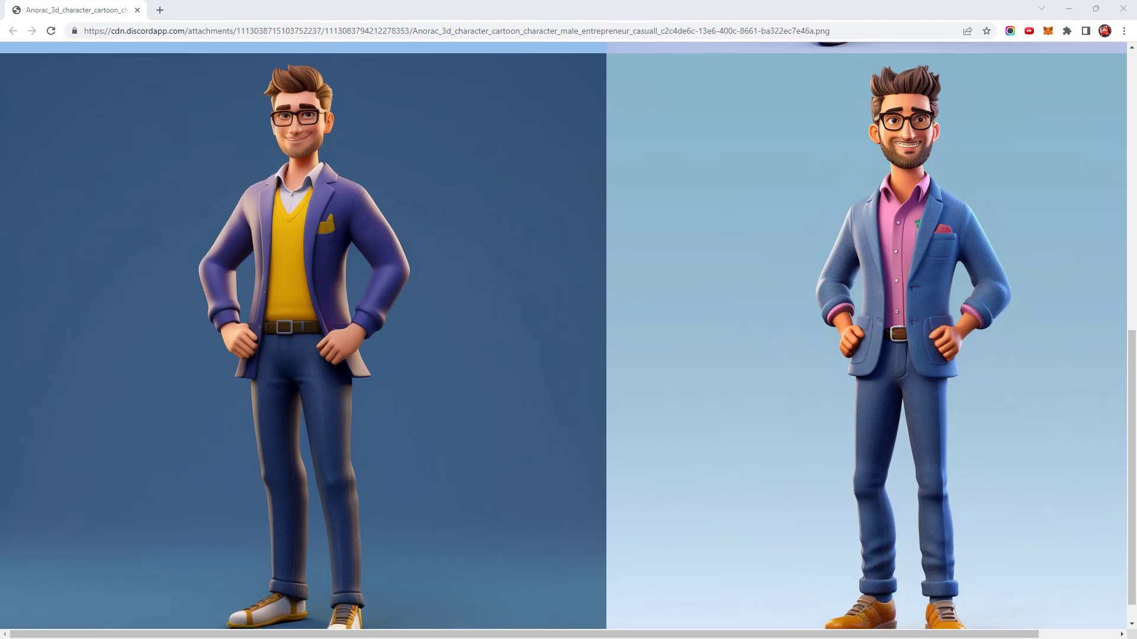
# Return to Discord, upscale the fourth image of the entrepreneur grid, and bring up the options for the upscaled picture.
pyautogui.hotkey('alt', 'Tab')
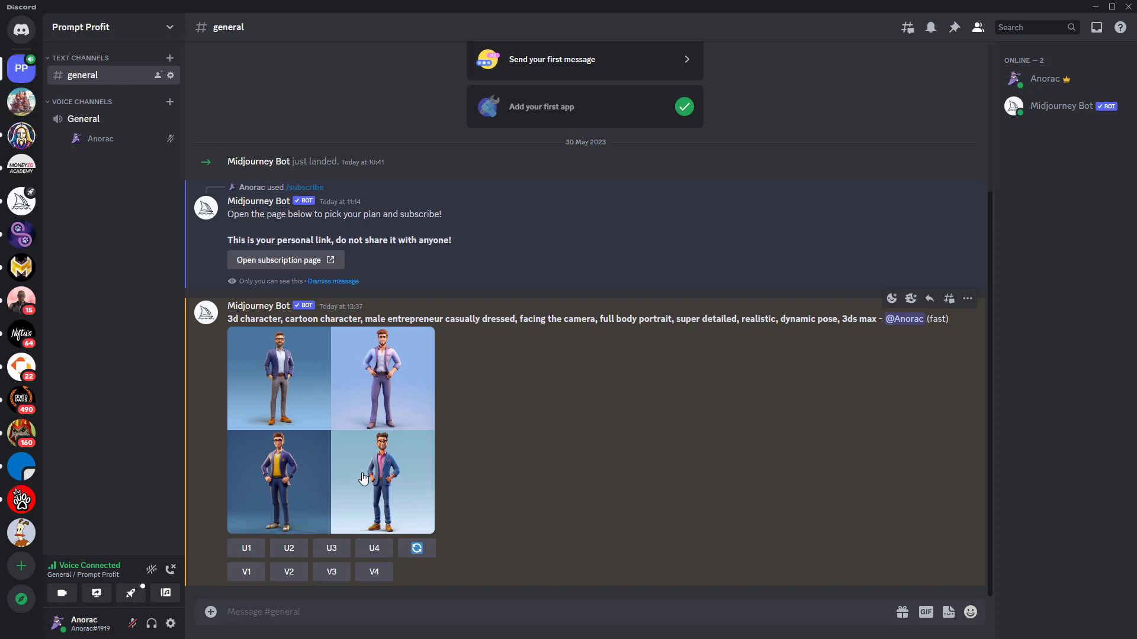
pyautogui.click(375, 552)
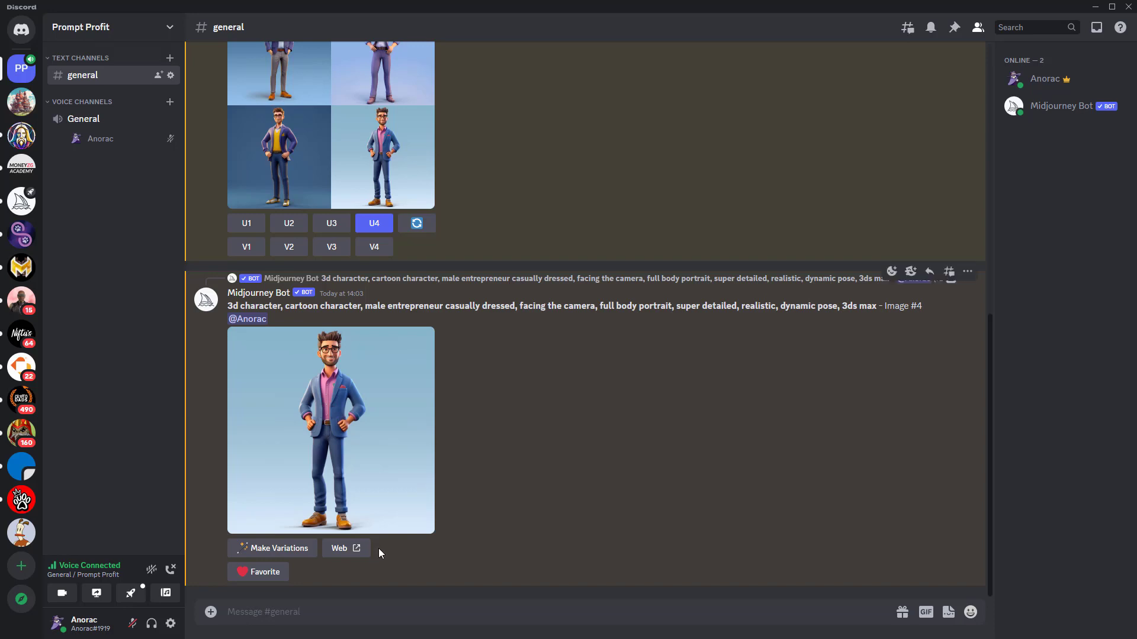
pyautogui.rightClick(335, 402)
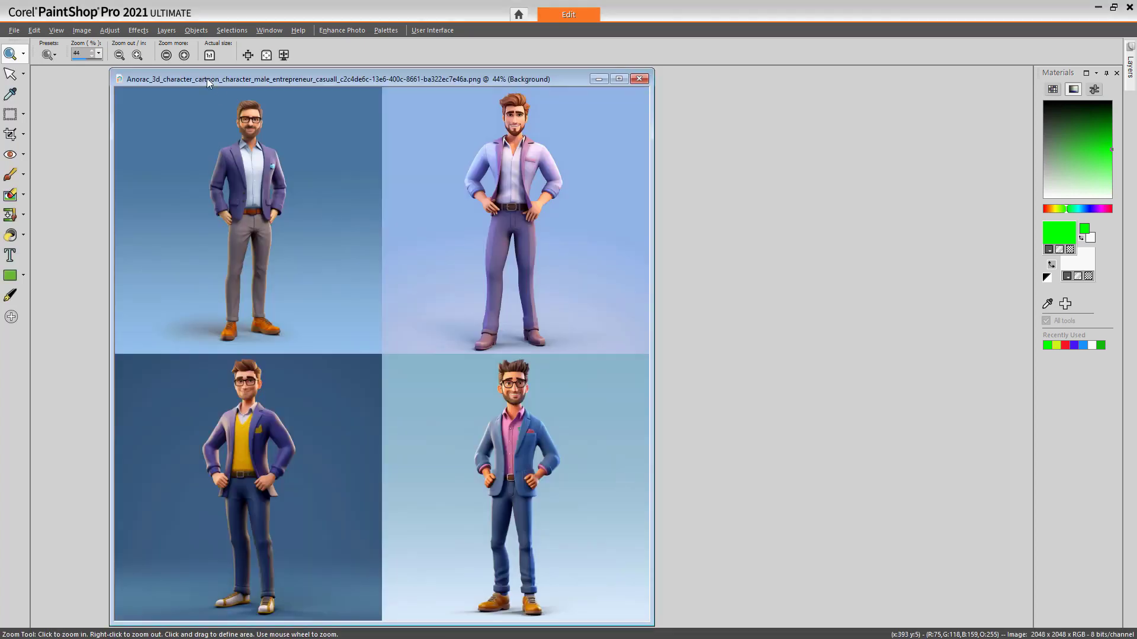
# In PaintShop Pro, reduce the grid image's canvas to 1024 × 1024 pixels, keeping only the bottom-right character in the pink shirt.
pyautogui.click(82, 30)
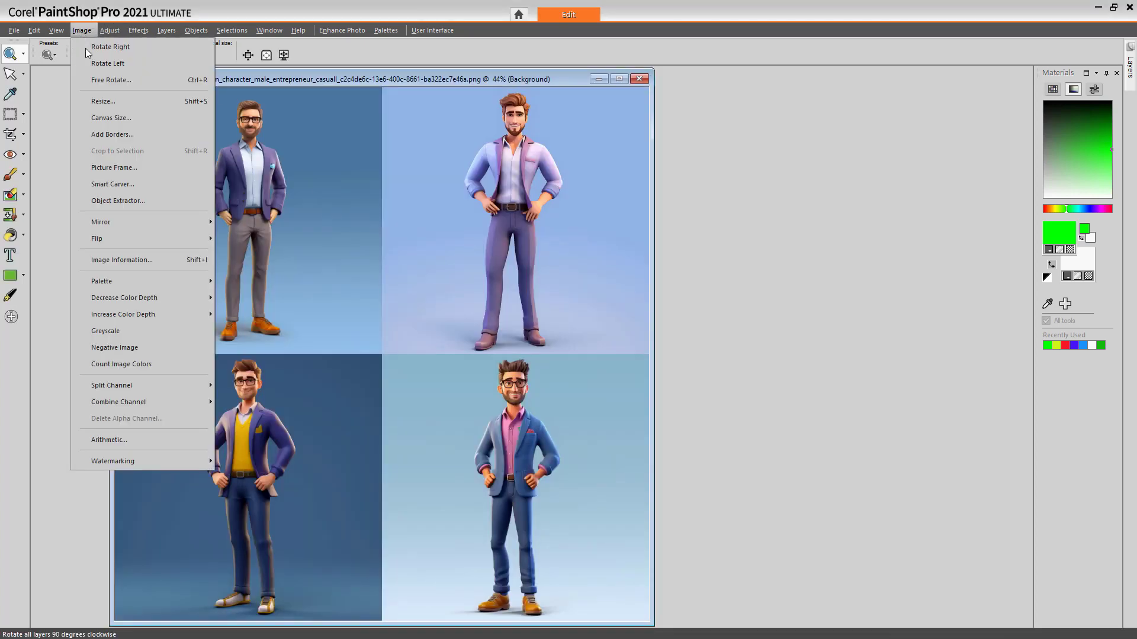
pyautogui.click(125, 118)
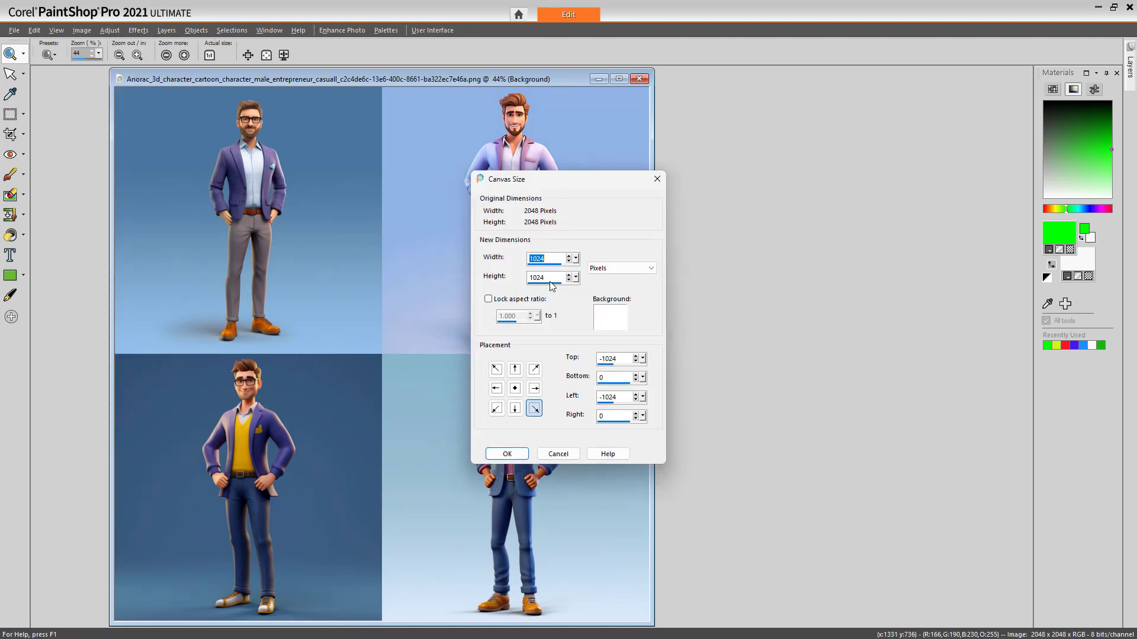
pyautogui.click(534, 410)
pyautogui.click(506, 454)
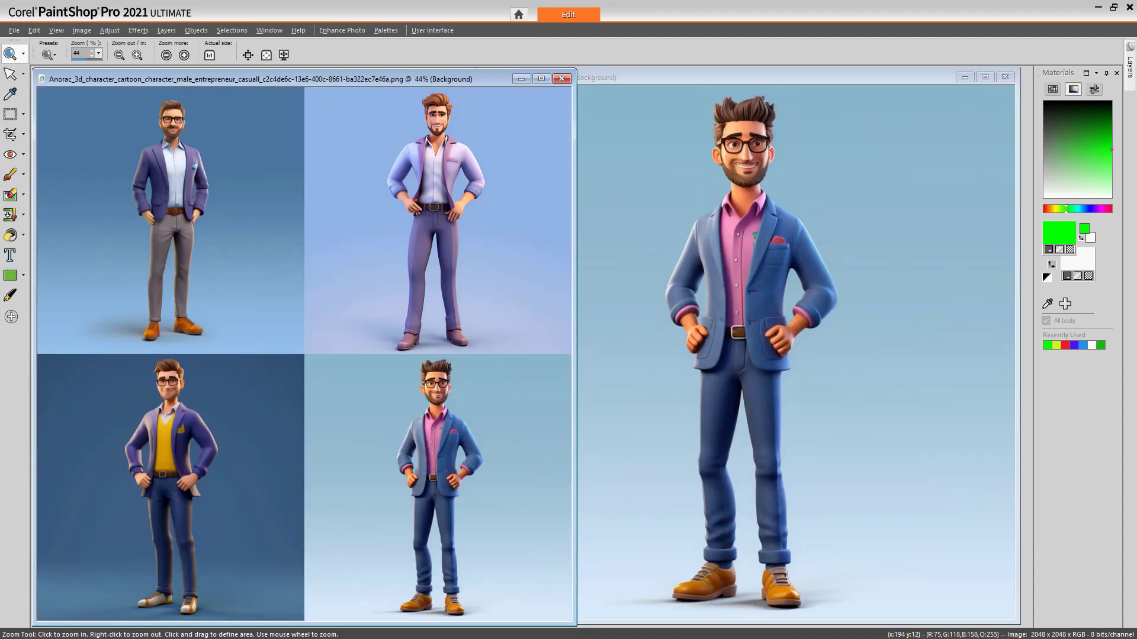
# Reduce the other copy of the grid to a 1024 × 1024 pixel canvas, keeping only the bottom-left character in the yellow sweater.
pyautogui.click(82, 30)
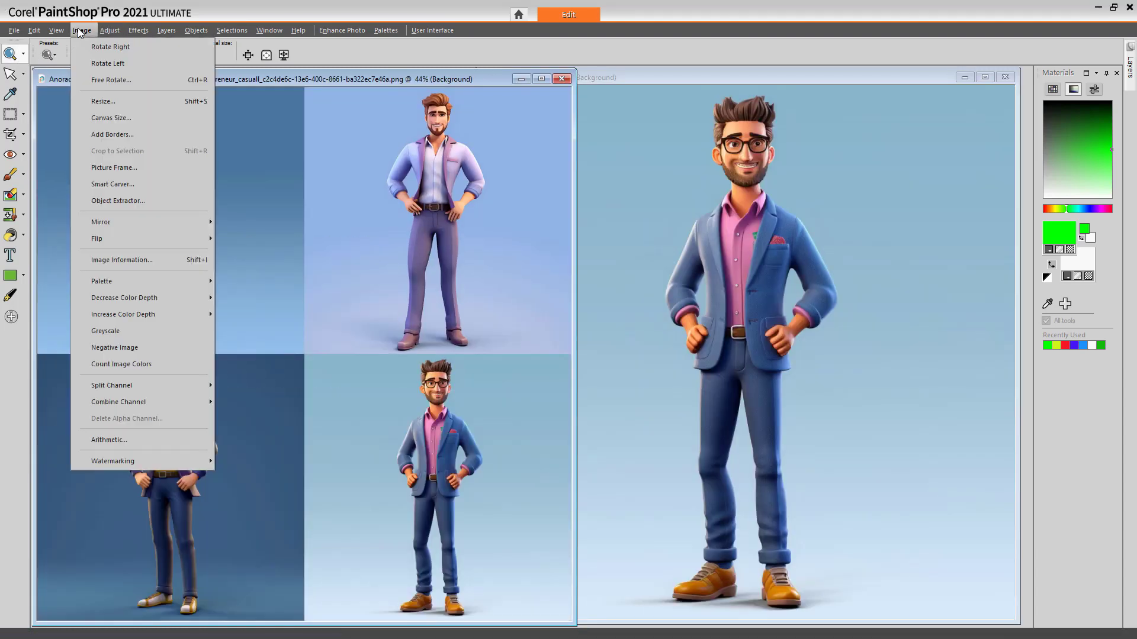
pyautogui.click(110, 117)
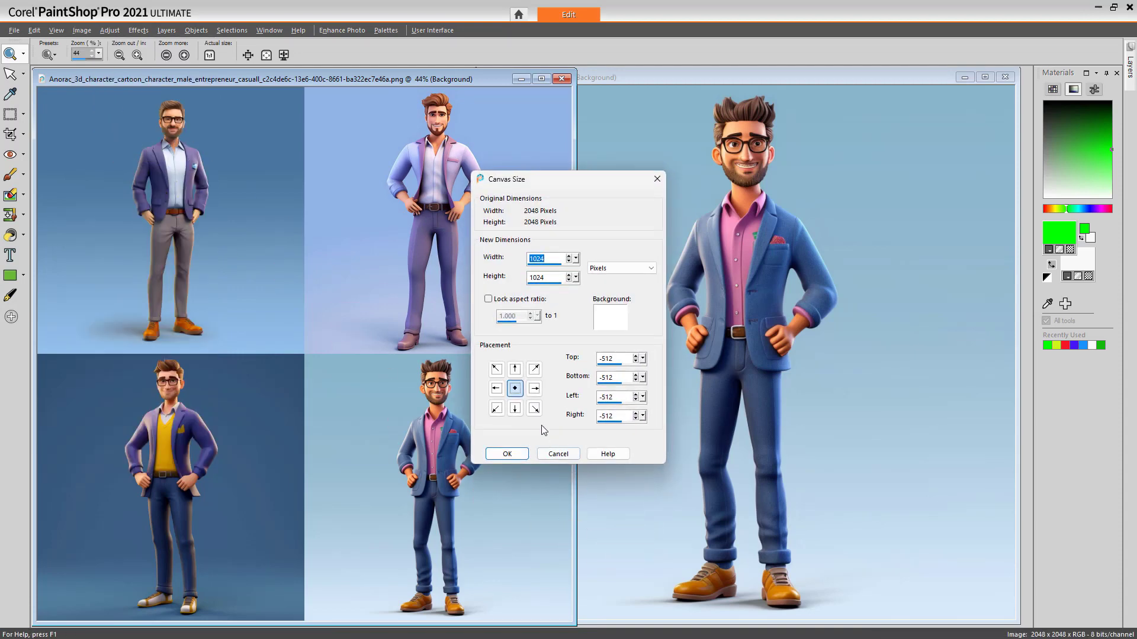
pyautogui.click(496, 407)
pyautogui.click(518, 455)
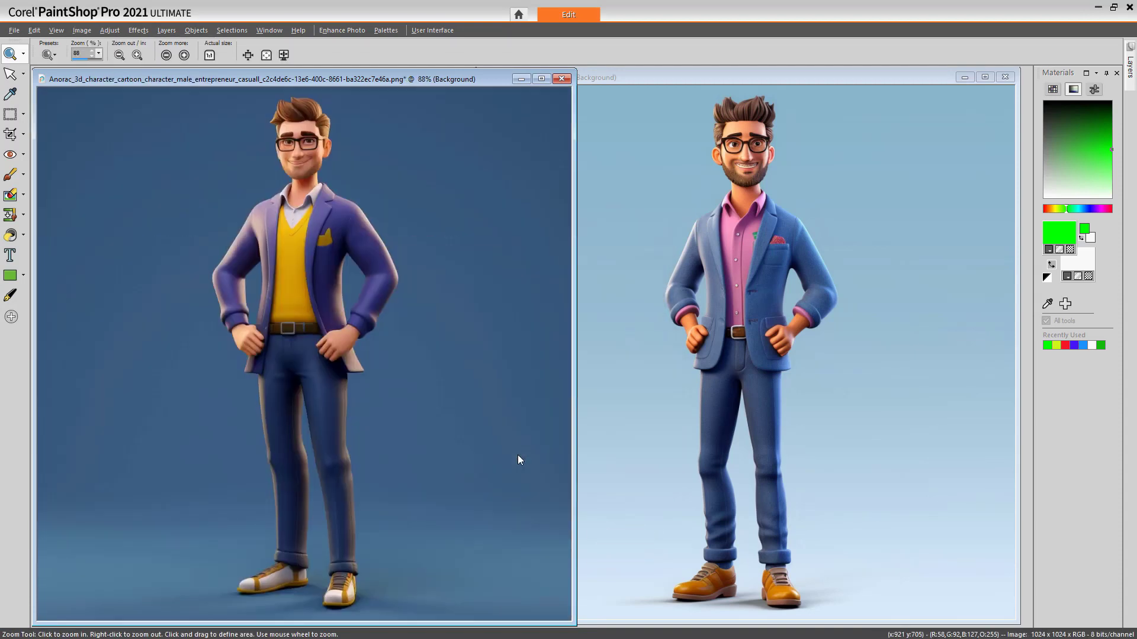
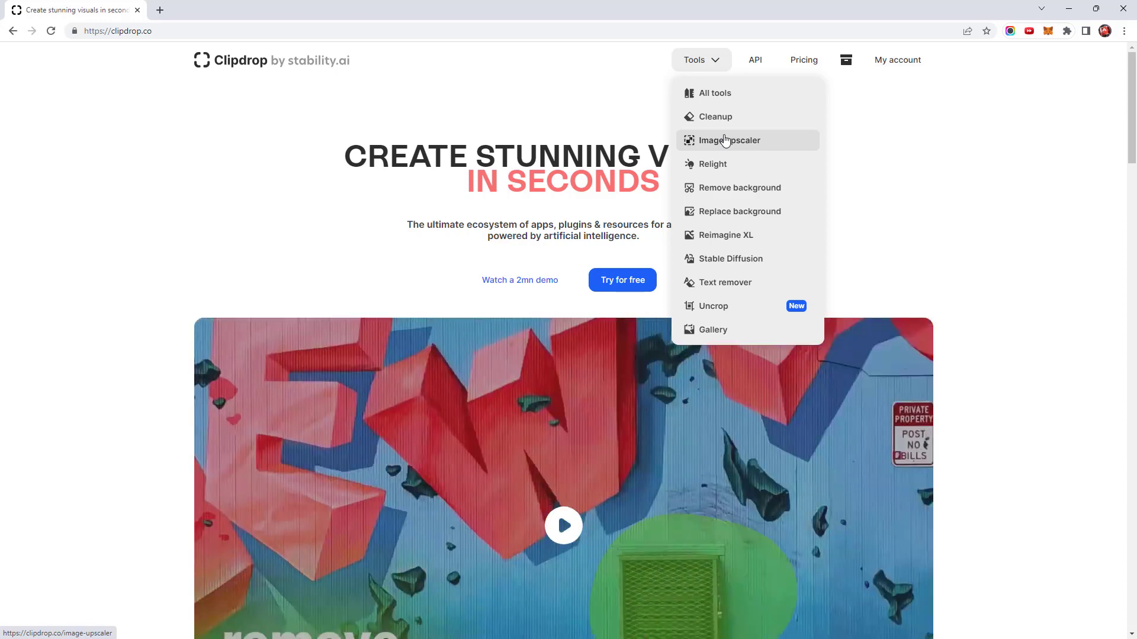
# Compare Clipdrop's Free and Pro plans on its pricing page, with the price set to annual billing.
pyautogui.click(814, 64)
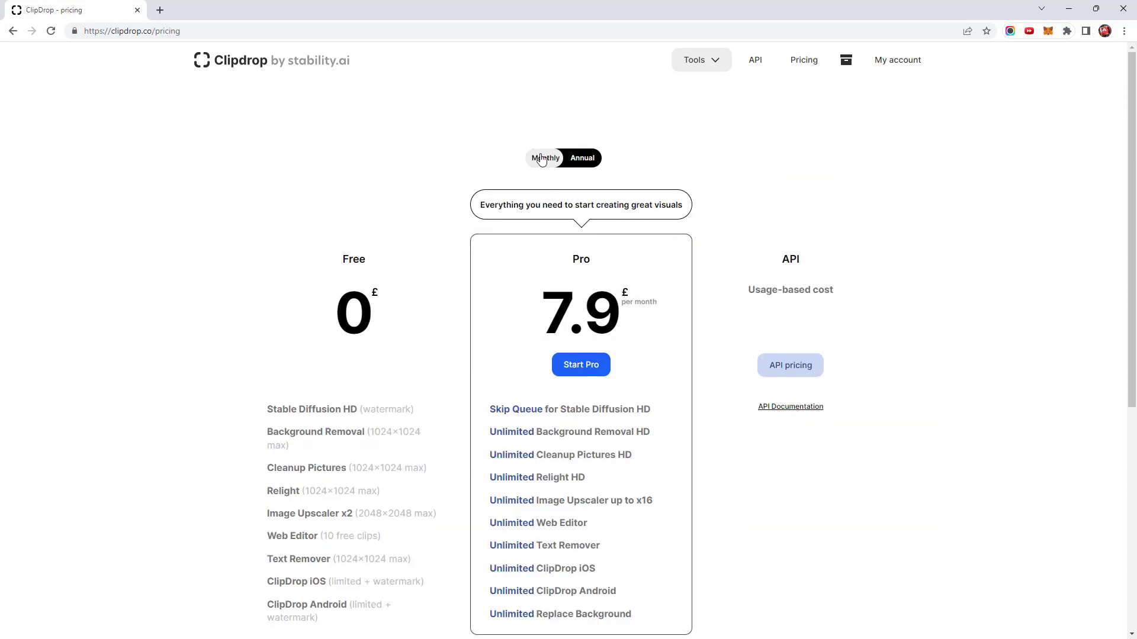
pyautogui.click(589, 162)
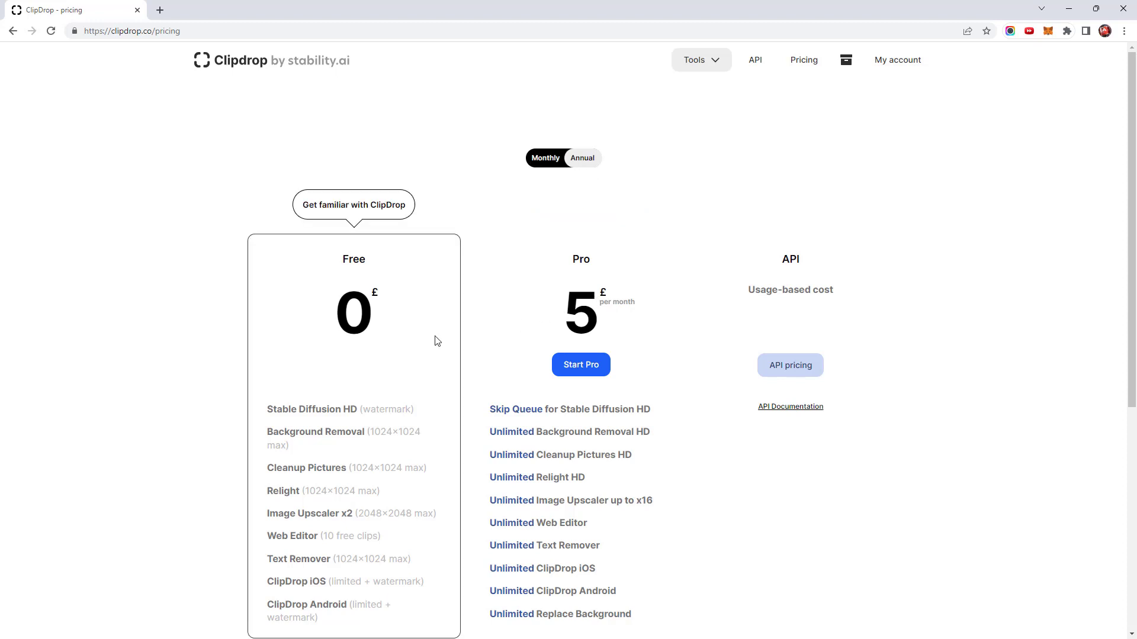
pyautogui.scroll(-1, 437, 338)
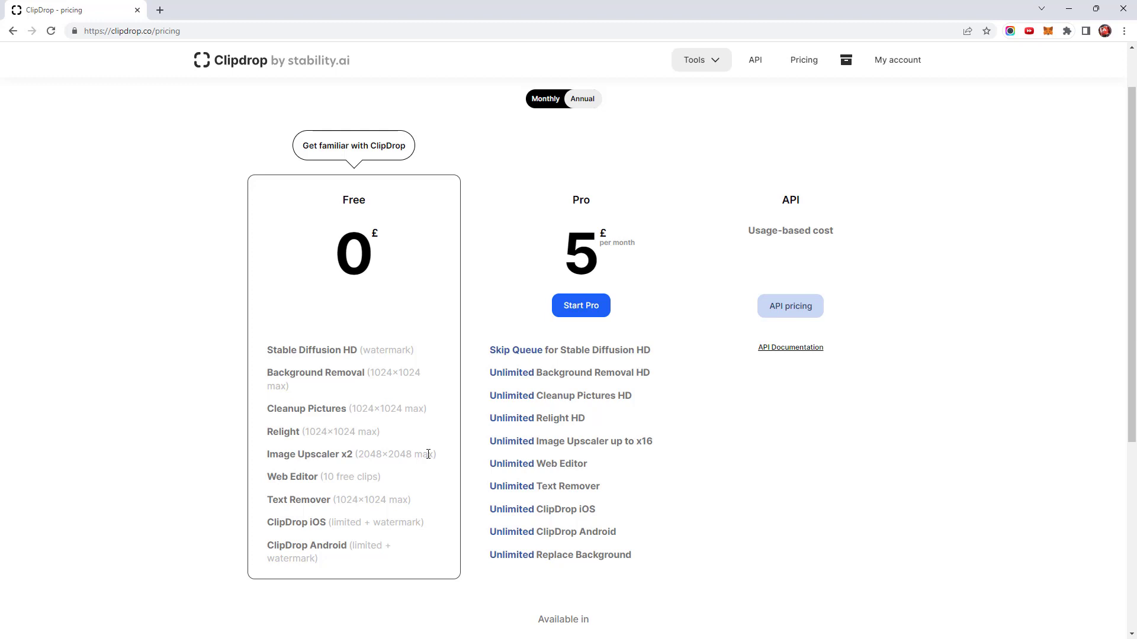
# Remove the background from the cropped pink-shirt character image with Clipdrop's Remove background tool and download the result.
pyautogui.click(718, 60)
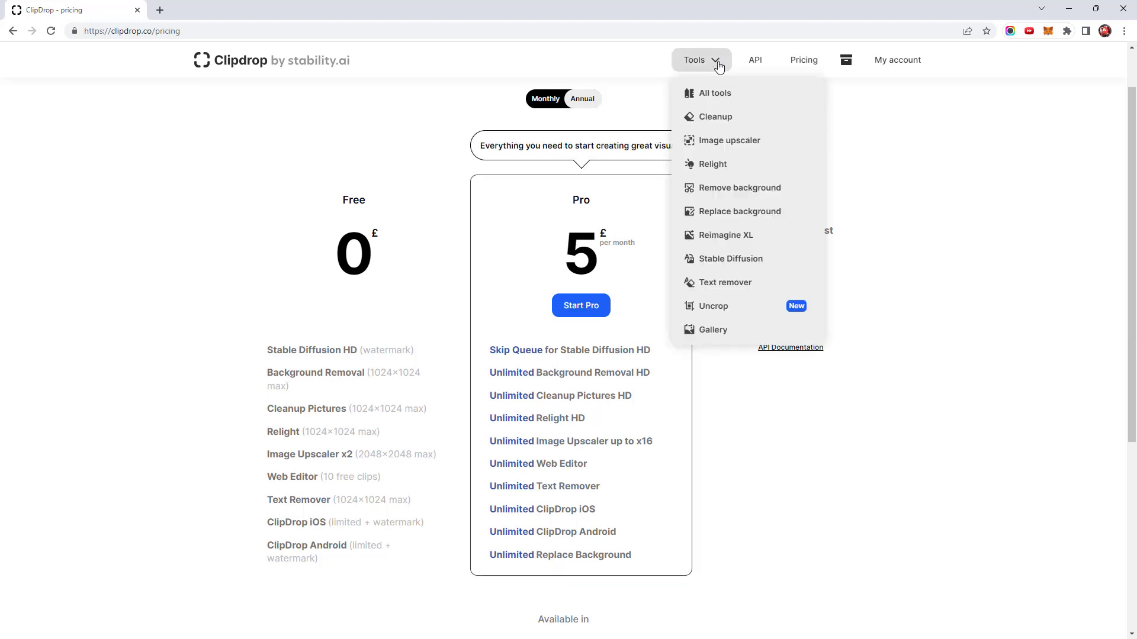
pyautogui.click(726, 195)
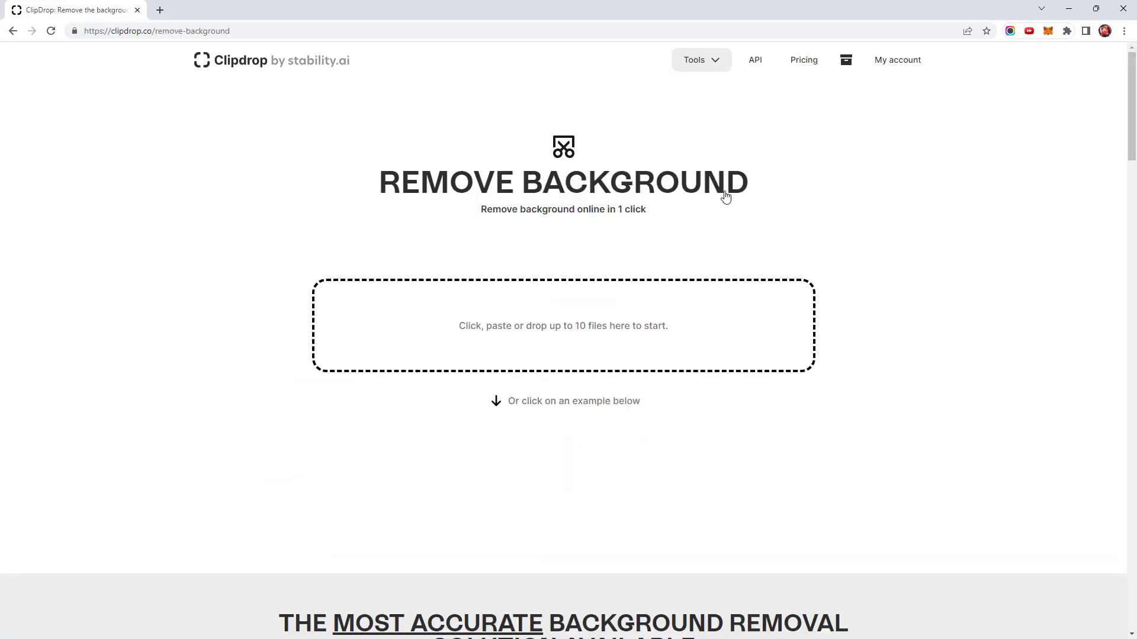
pyautogui.moveTo(342, 261); pyautogui.dragTo(436, 306)
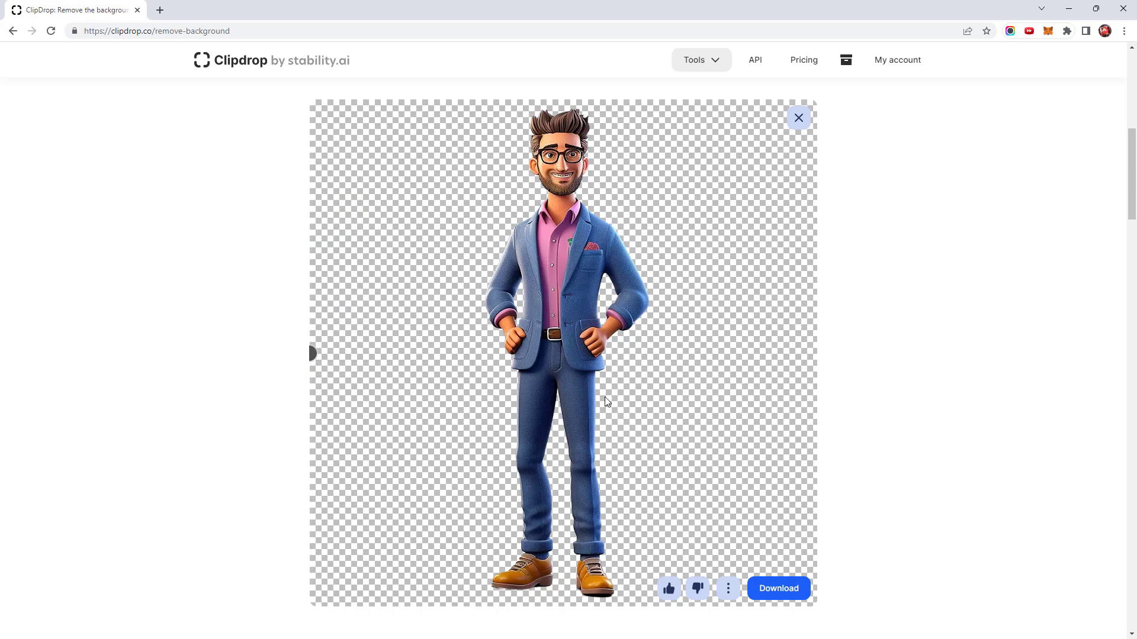
pyautogui.click(783, 592)
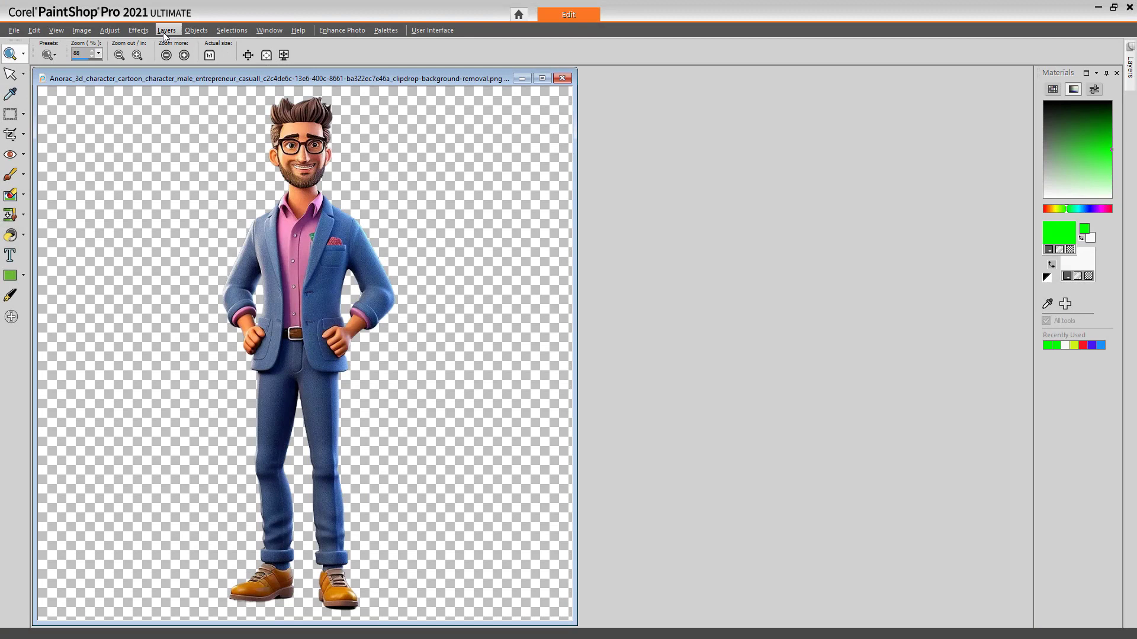
# In PaintShop Pro, add a raster layer named Raster 2 to the character cutout, with Normal blend mode and 100 opacity.
pyautogui.click(165, 31)
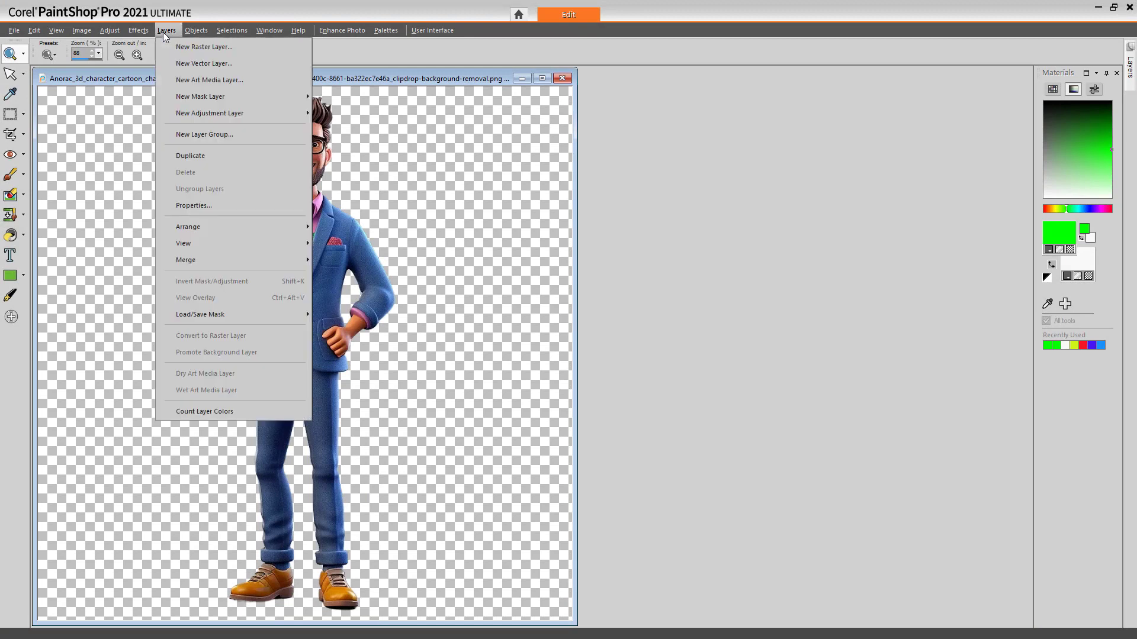
pyautogui.click(180, 47)
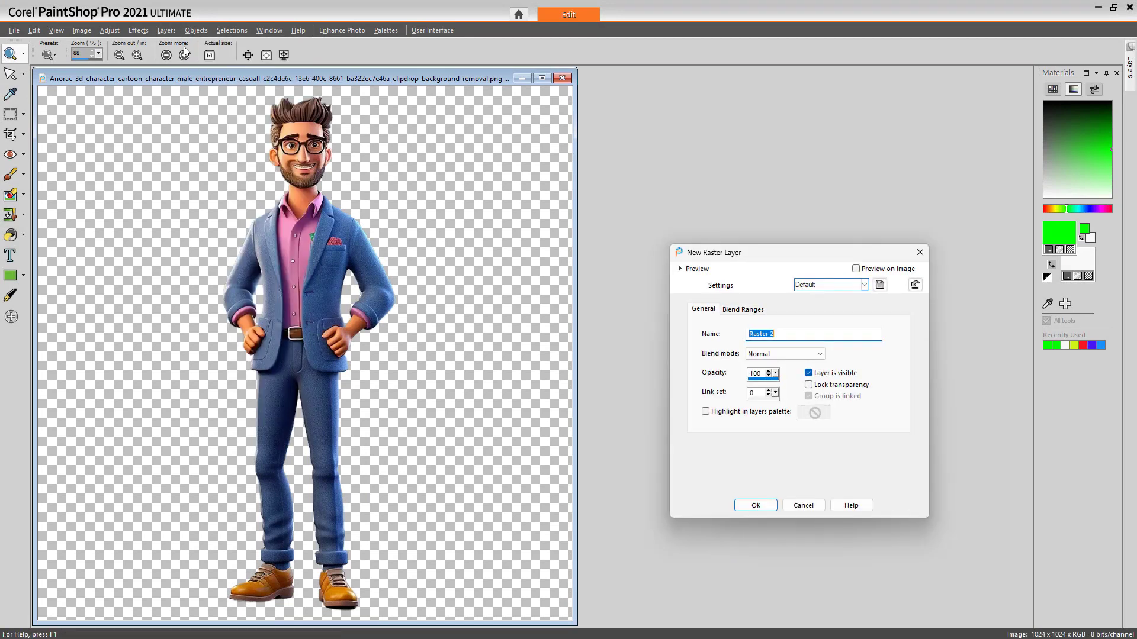
pyautogui.click(759, 506)
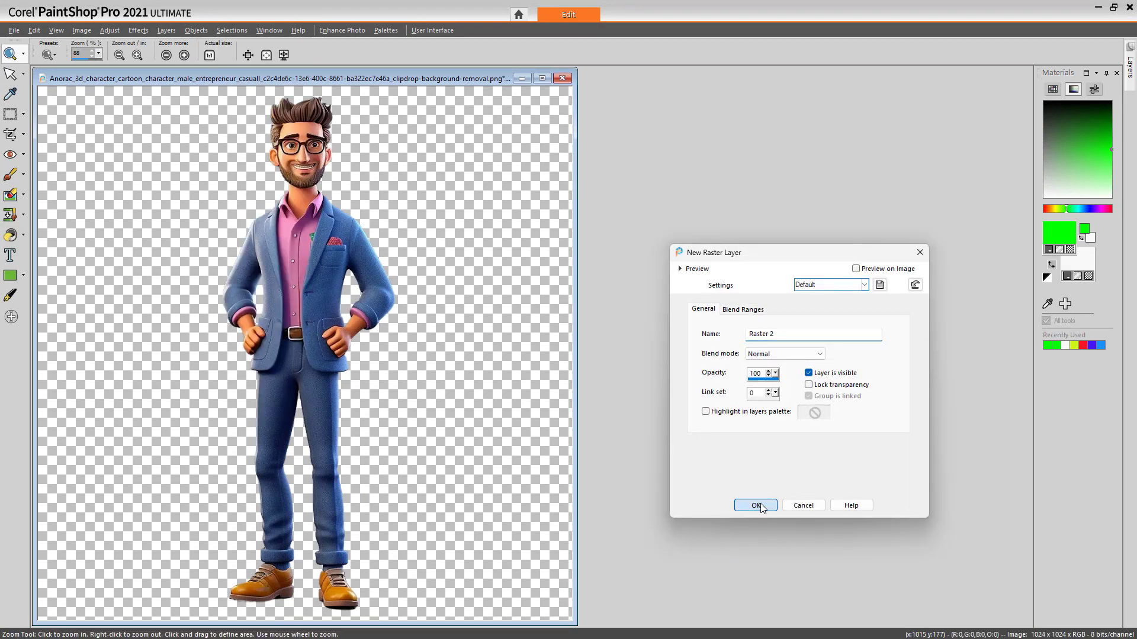
# Move the empty Raster 2 layer below the character layer and flood fill it with the bright green foreground colour.
pyautogui.moveTo(1131, 75)
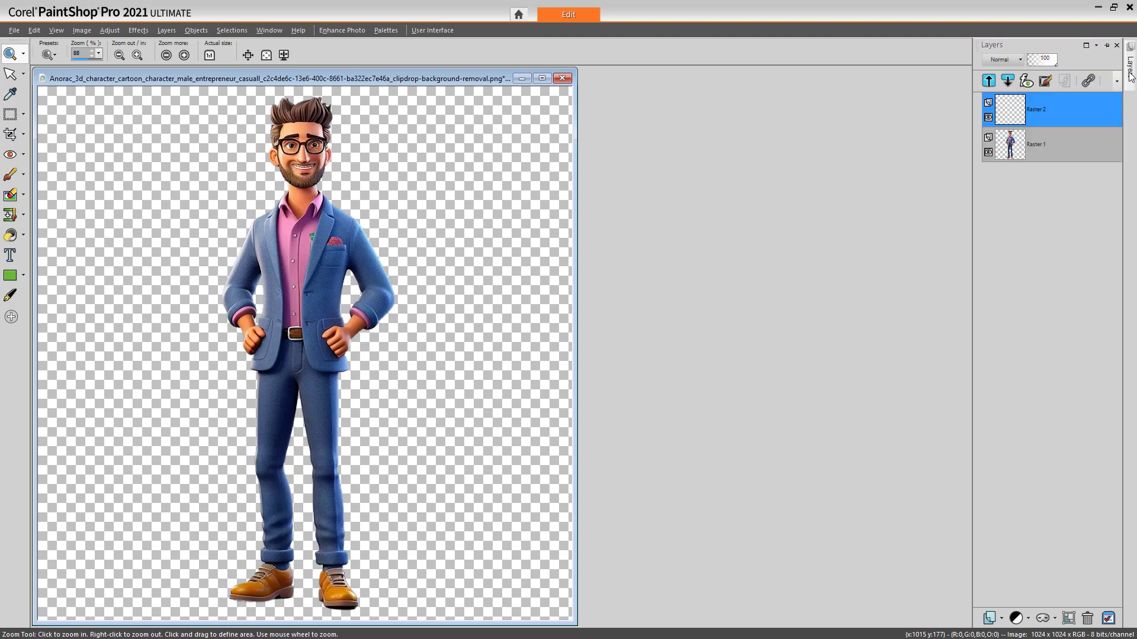
pyautogui.click(1074, 140)
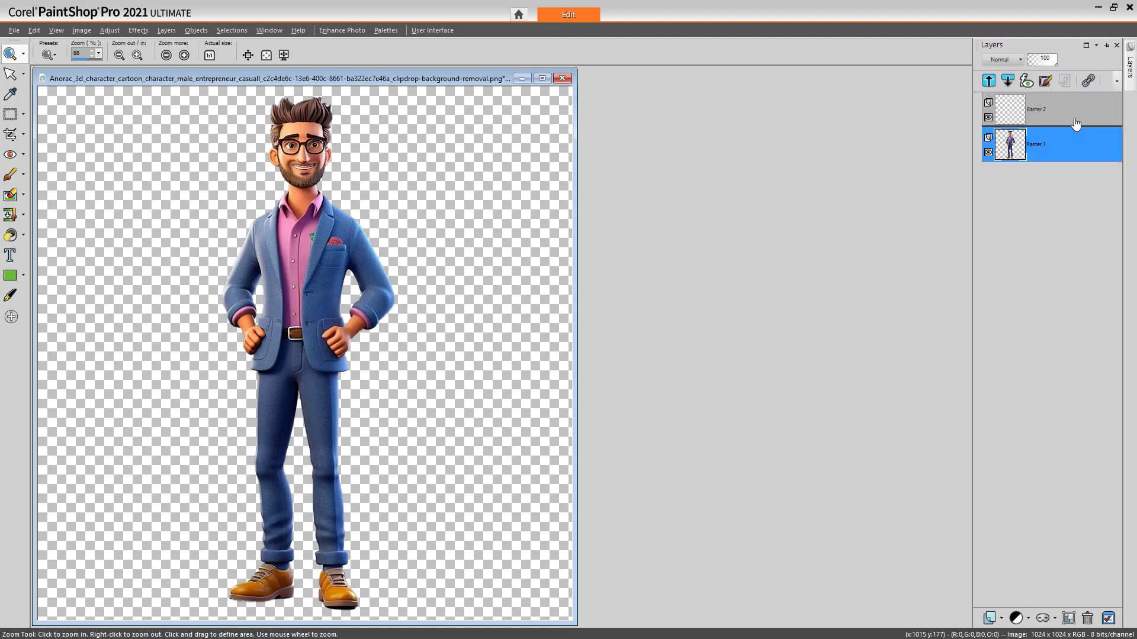
pyautogui.moveTo(1074, 104); pyautogui.dragTo(1076, 146)
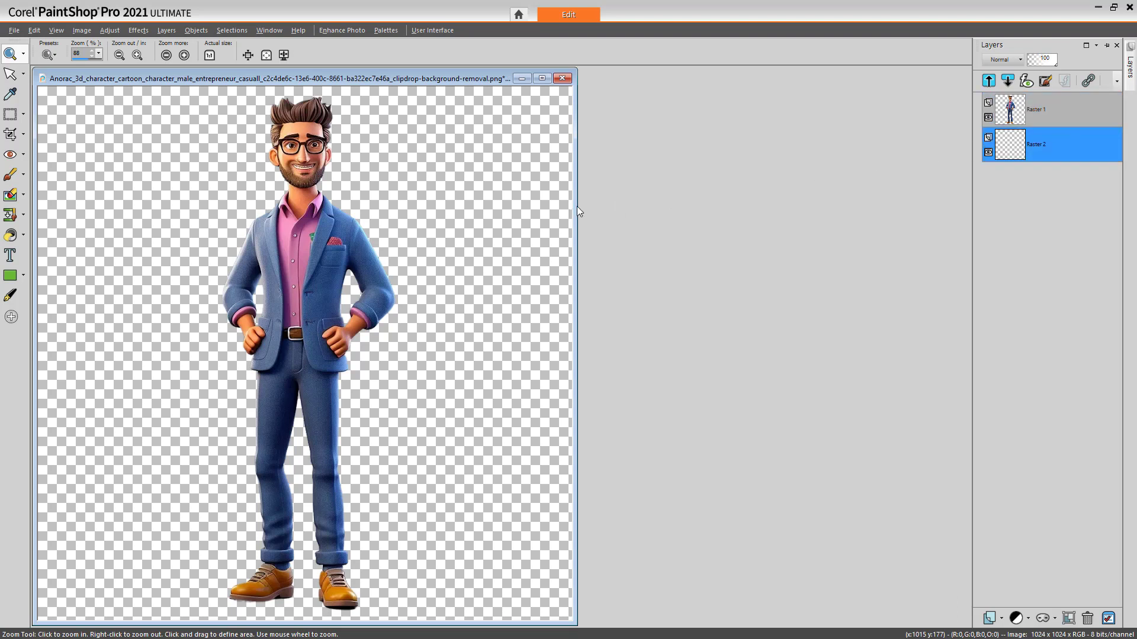
pyautogui.click(11, 236)
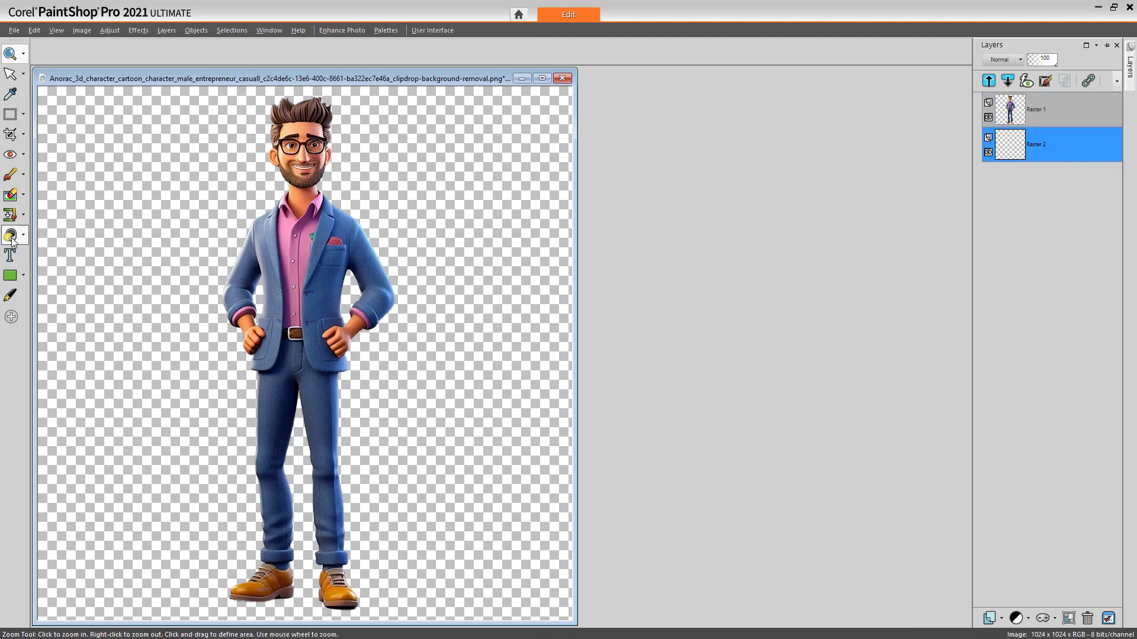
pyautogui.click(465, 240)
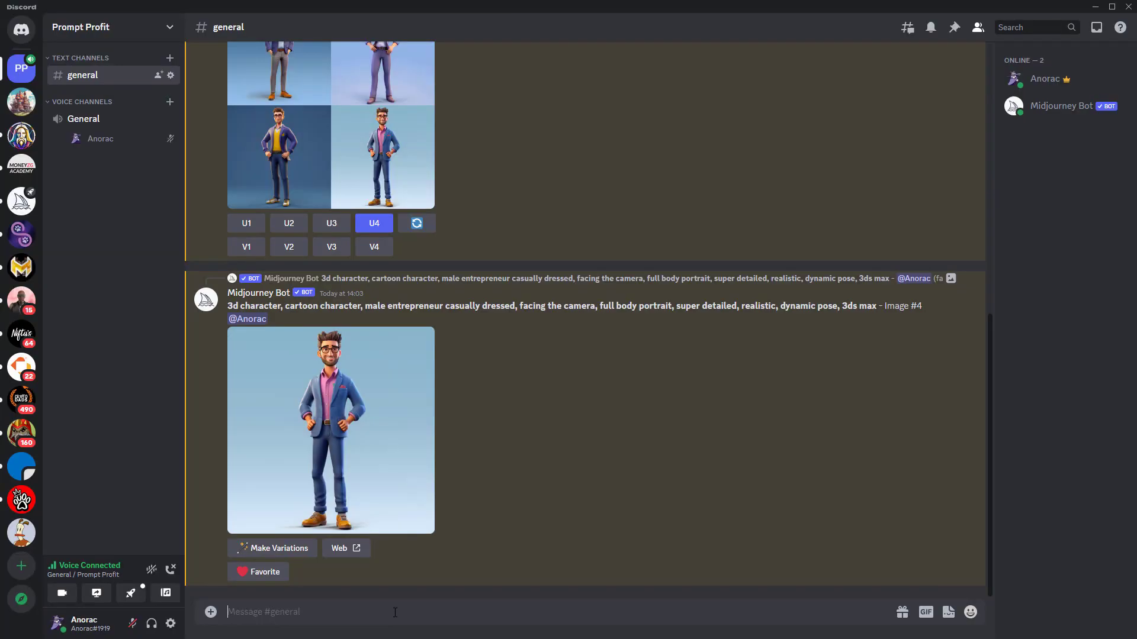
# In Discord, generate Midjourney images from the prompt "wall street new york, 3ds max --ar 16:9" and open the resulting grid in the browser.
pyautogui.write('/imagi')
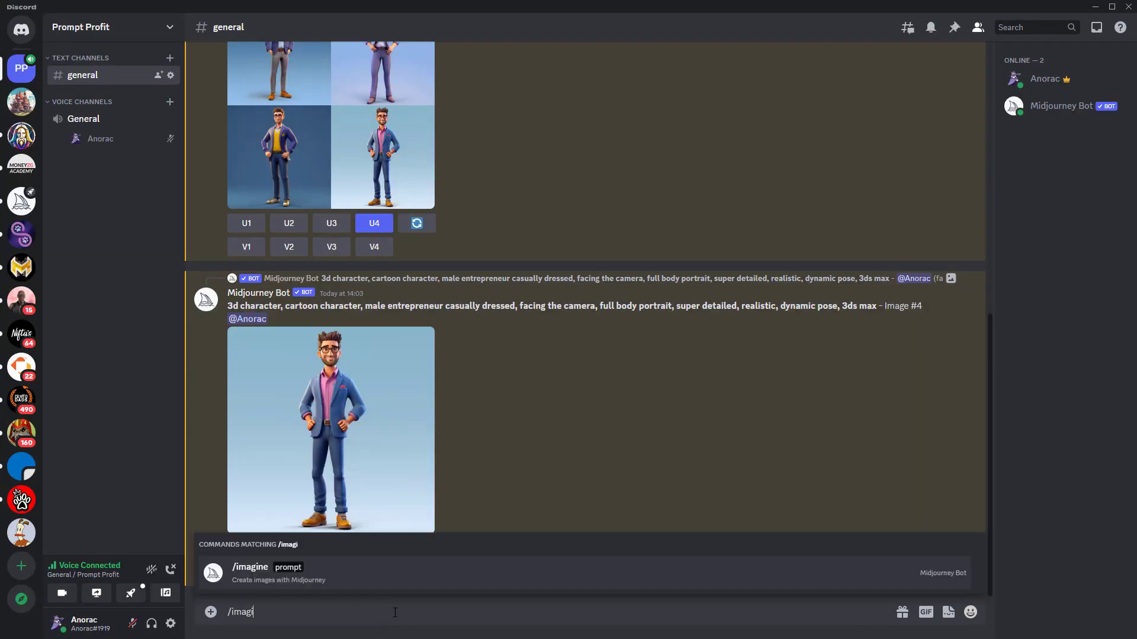
pyautogui.write('ne')
pyautogui.press('Tab')
pyautogui.write('wall stre')
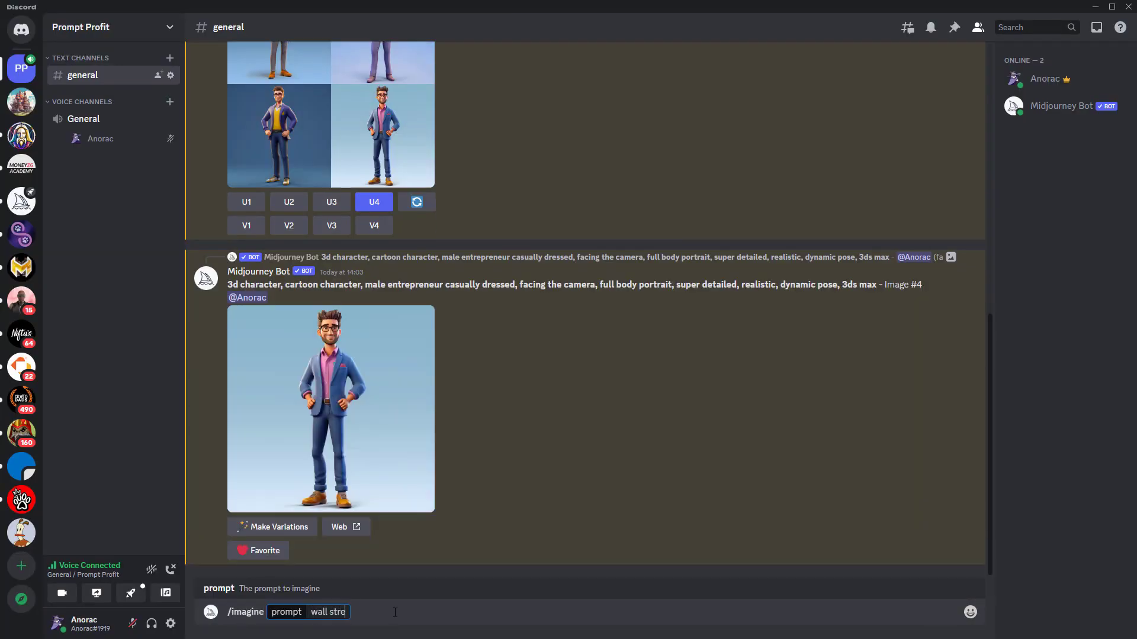
pyautogui.write('et new york, 3ds max')
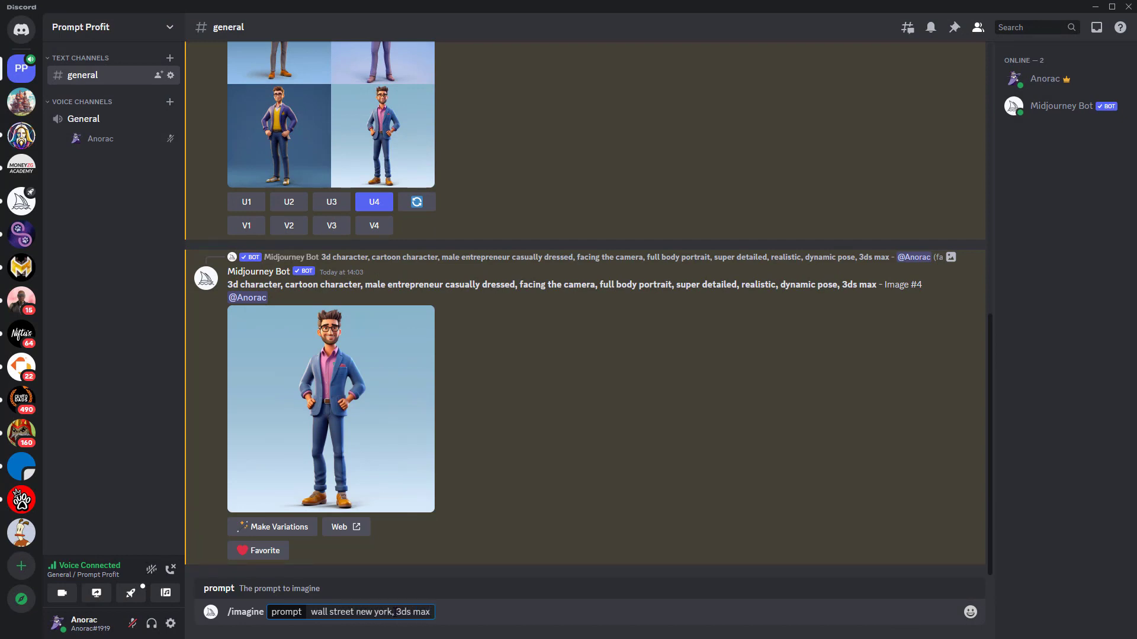
pyautogui.write(' --ar 16:9')
pyautogui.press('Return')
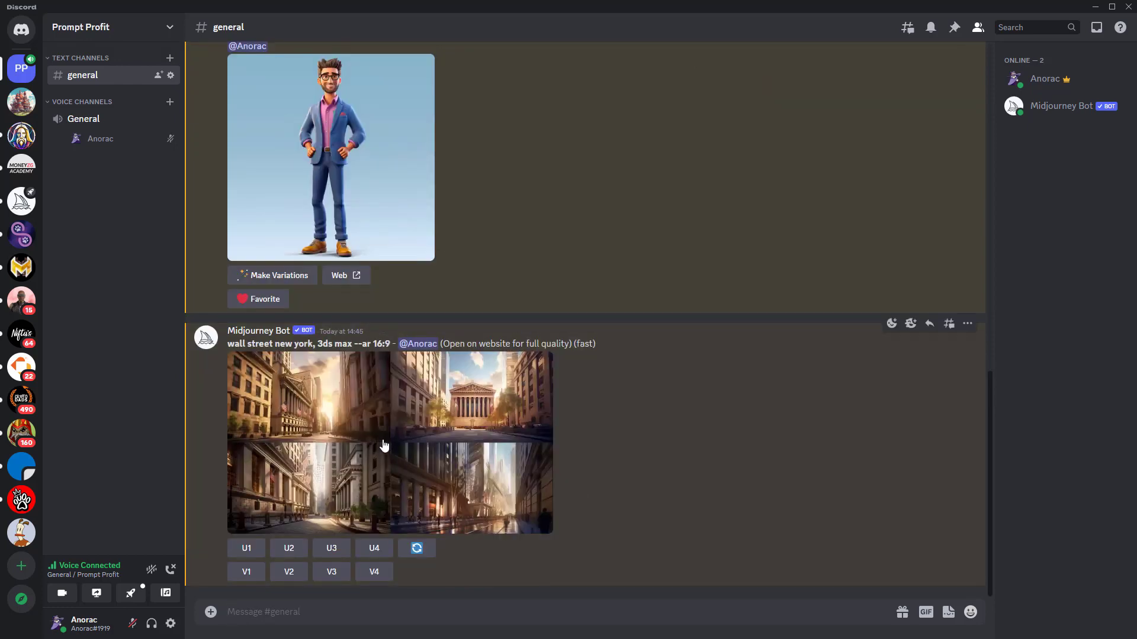
pyautogui.click(383, 444)
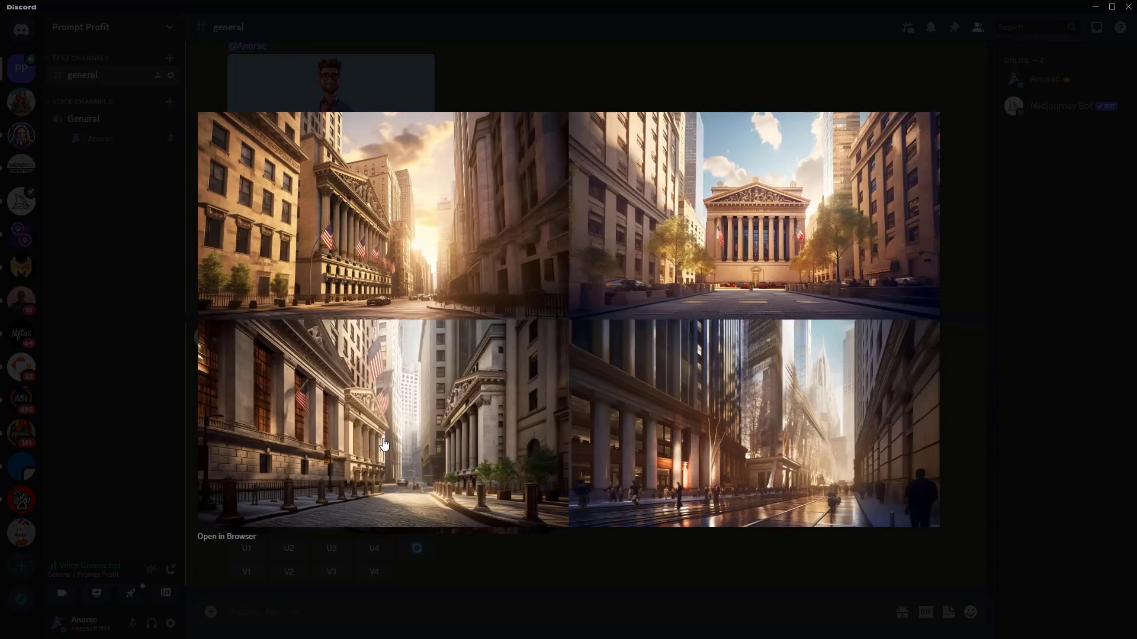
pyautogui.click(223, 540)
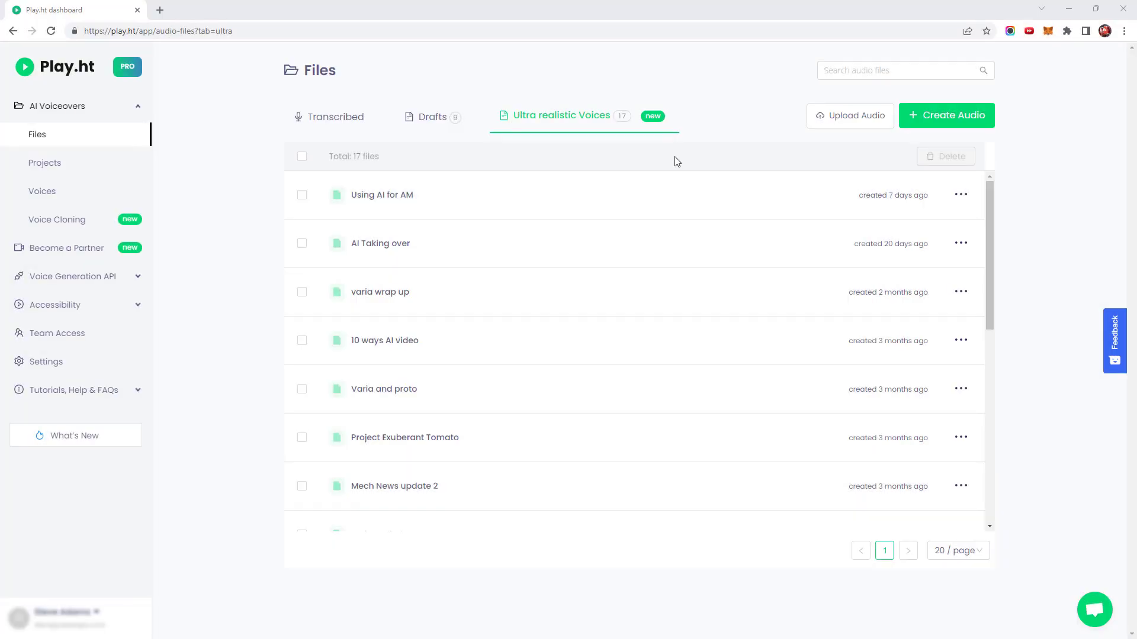
# In Play.ht, create an Ultra Realistic Voices project and enter a two-paragraph script welcoming viewers to Promt Profit and introducing character creation with Mid Journey.
pyautogui.click(940, 119)
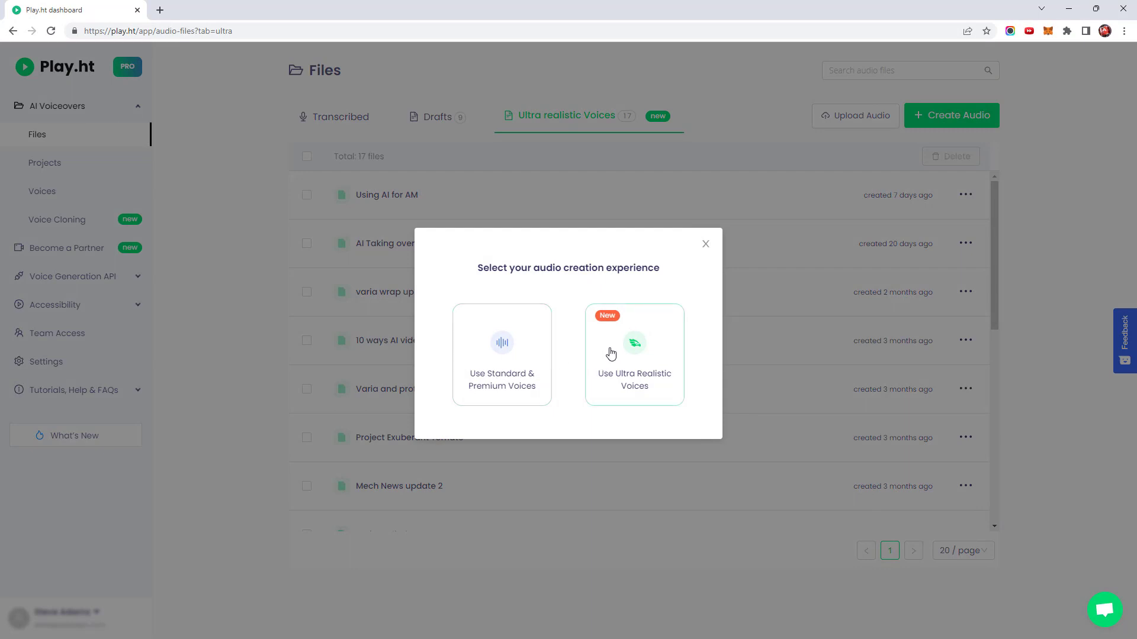
pyautogui.click(641, 349)
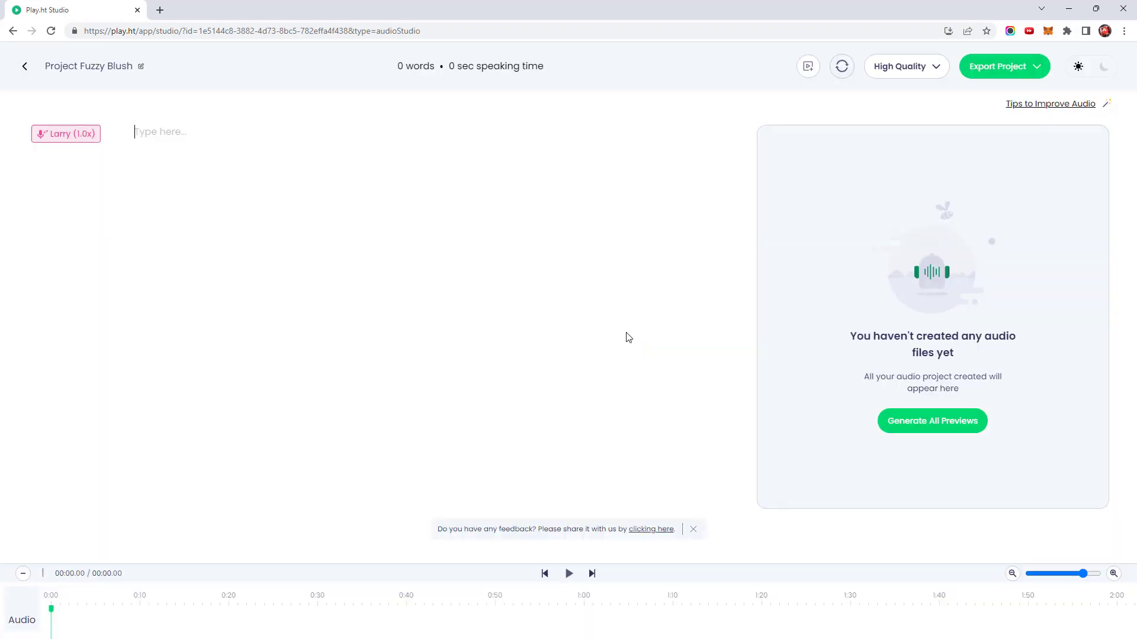
pyautogui.write("Hi welcome to Promt Profit. In today's video I'm going to show you how to produce a talking avatar, just like me. In fact I don't even exist yet, but if you stayed tuned you'll see step by step how I was created. First we are going to create my character using Mid Journey. To do that we'll need to go to discord.")
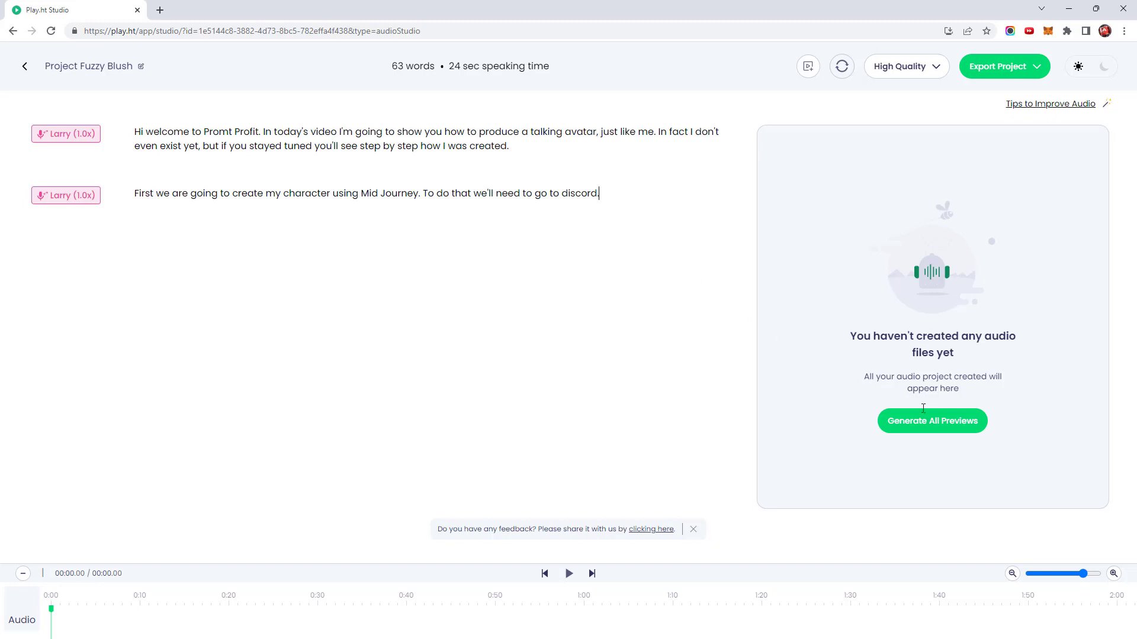
# Generate audio previews for all paragraphs and play the first paragraph's sample.
pyautogui.click(931, 430)
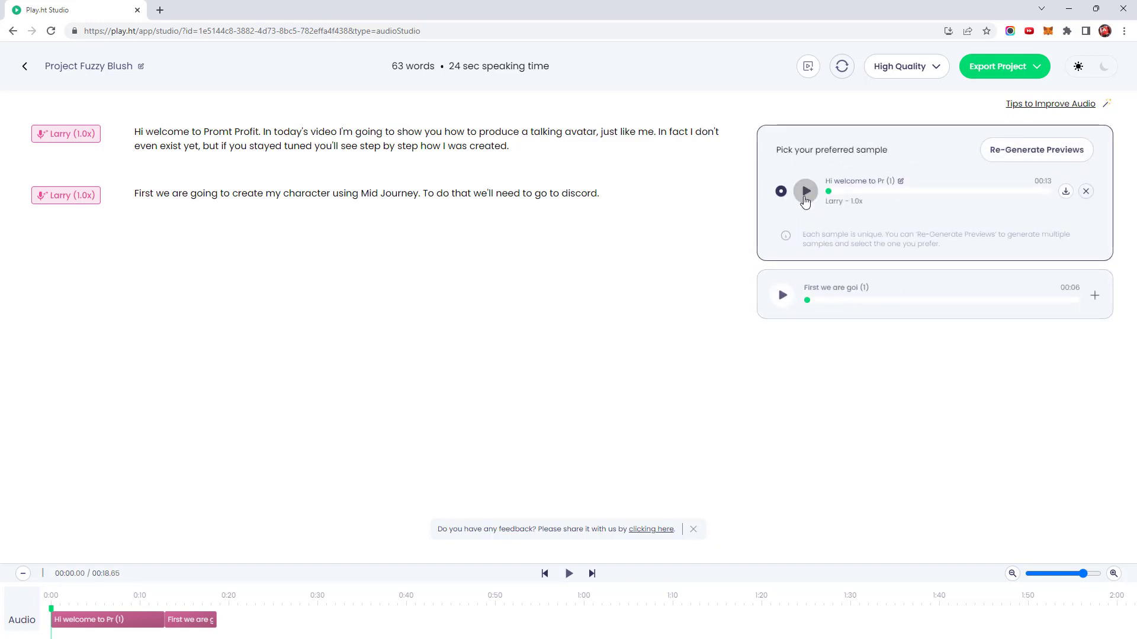
pyautogui.click(806, 195)
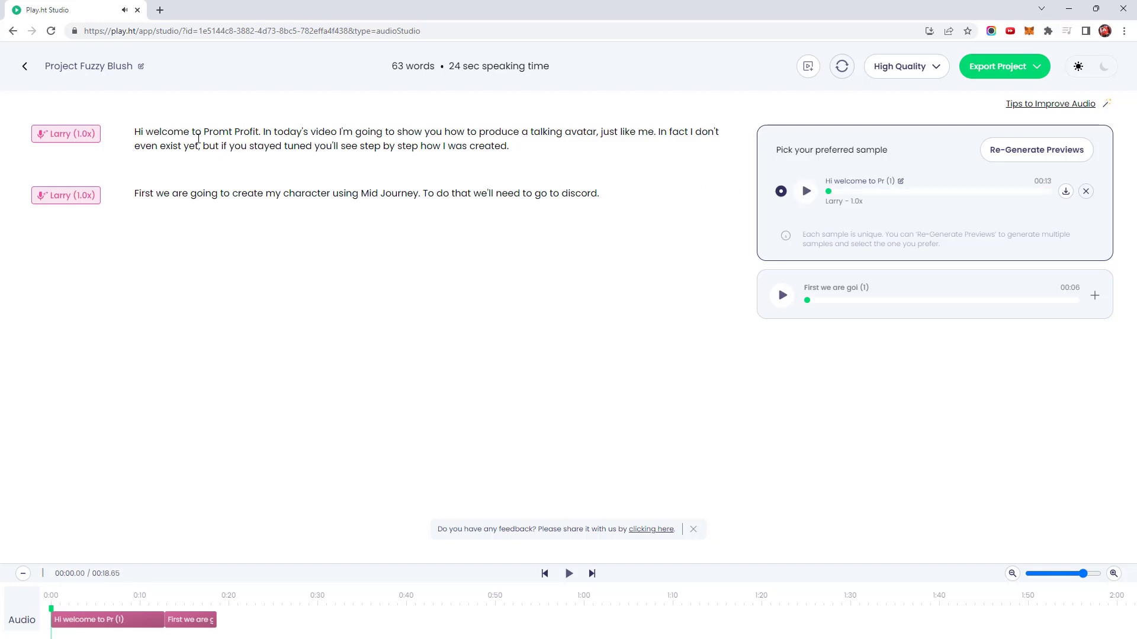
# Browse the voices available for the first paragraph and filter the list to American accent and male gender.
pyautogui.click(68, 133)
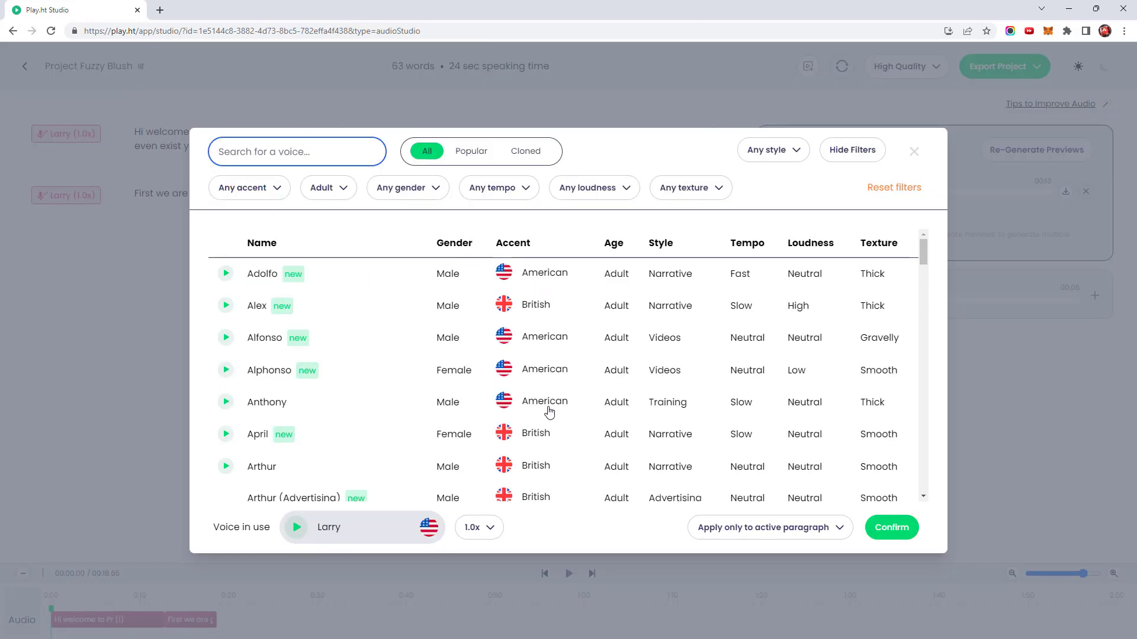
pyautogui.scroll(-5, 549, 414)
pyautogui.scroll(-5, 549, 417)
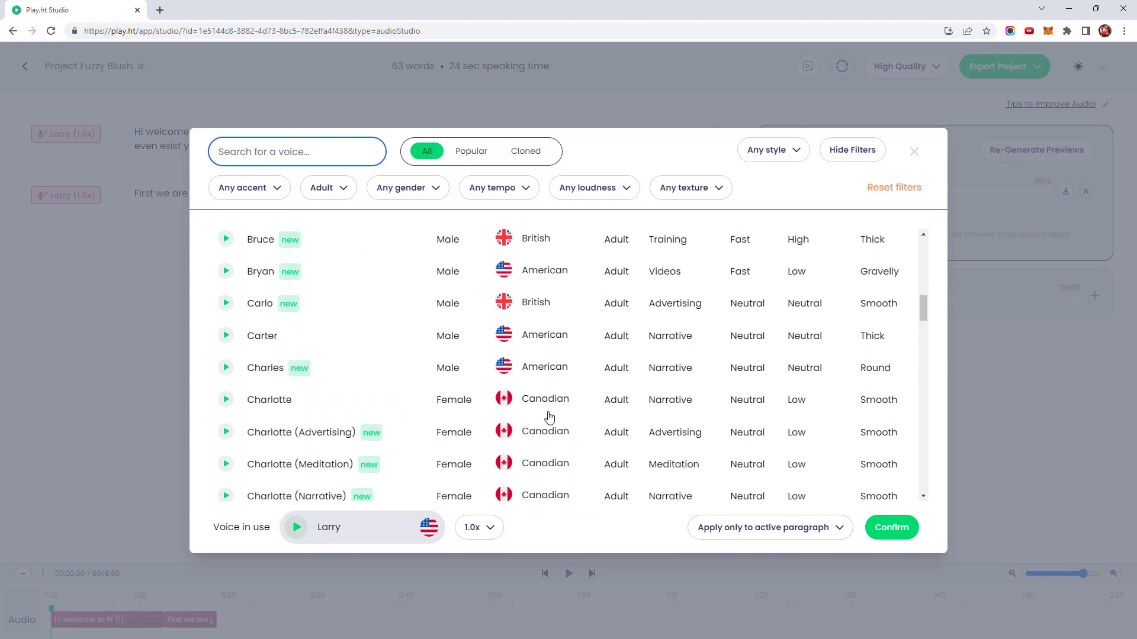
pyautogui.scroll(10, 549, 417)
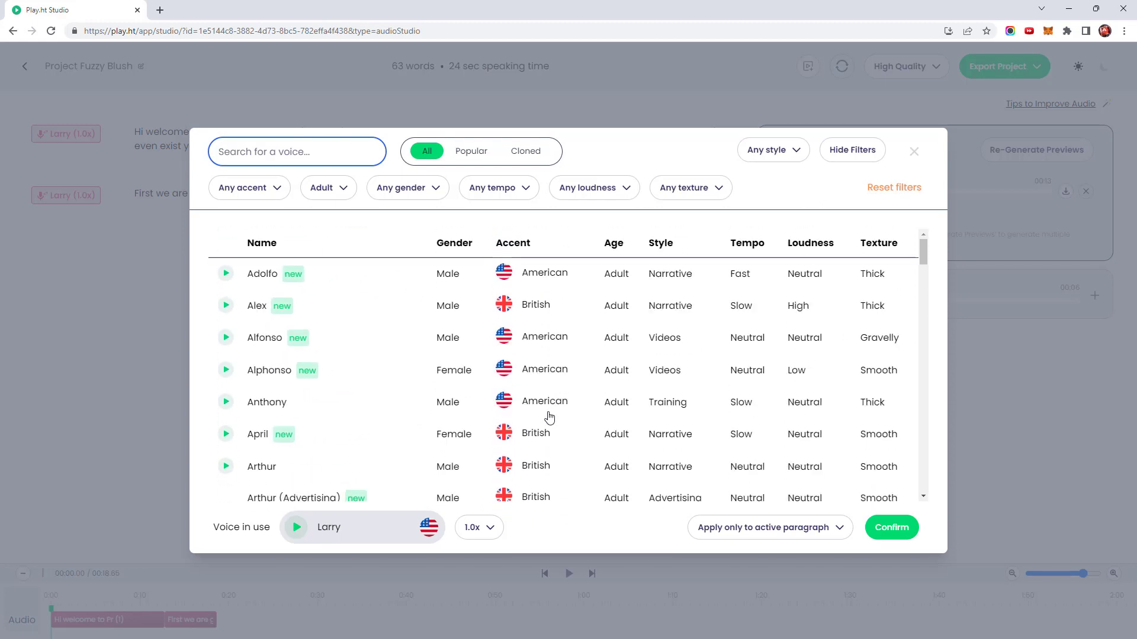
pyautogui.click(262, 187)
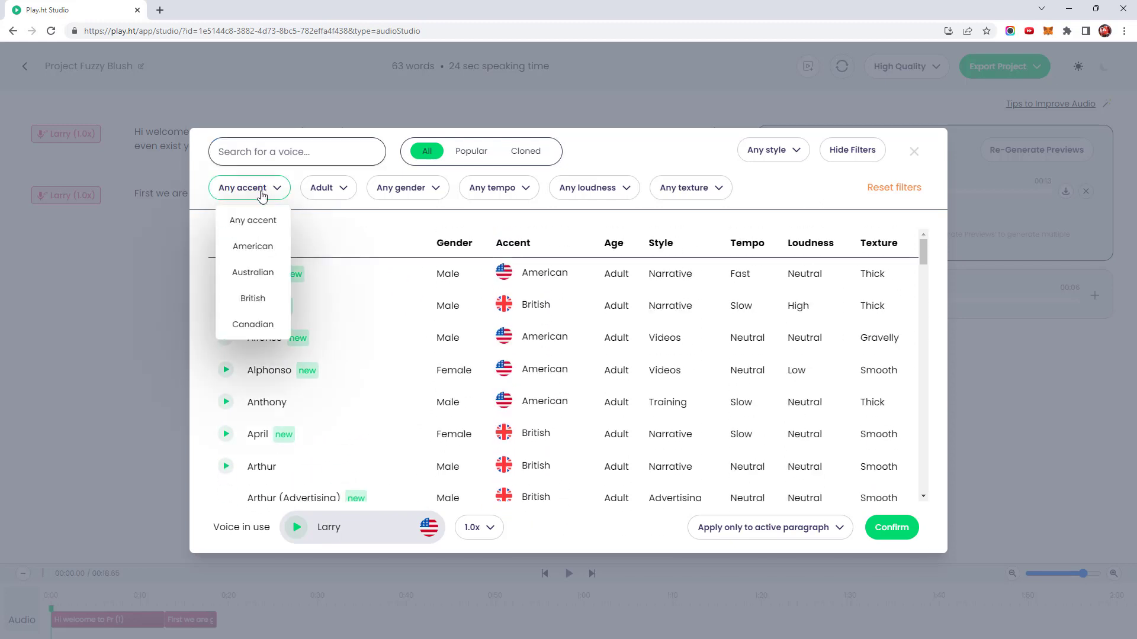
pyautogui.click(257, 243)
pyautogui.click(403, 188)
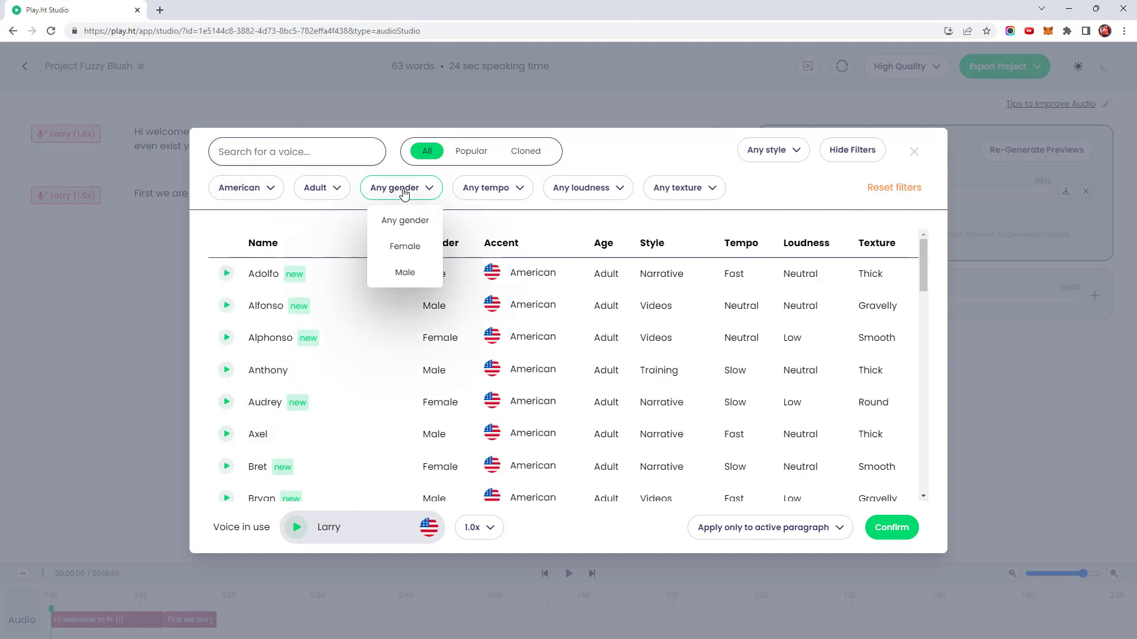
pyautogui.click(403, 274)
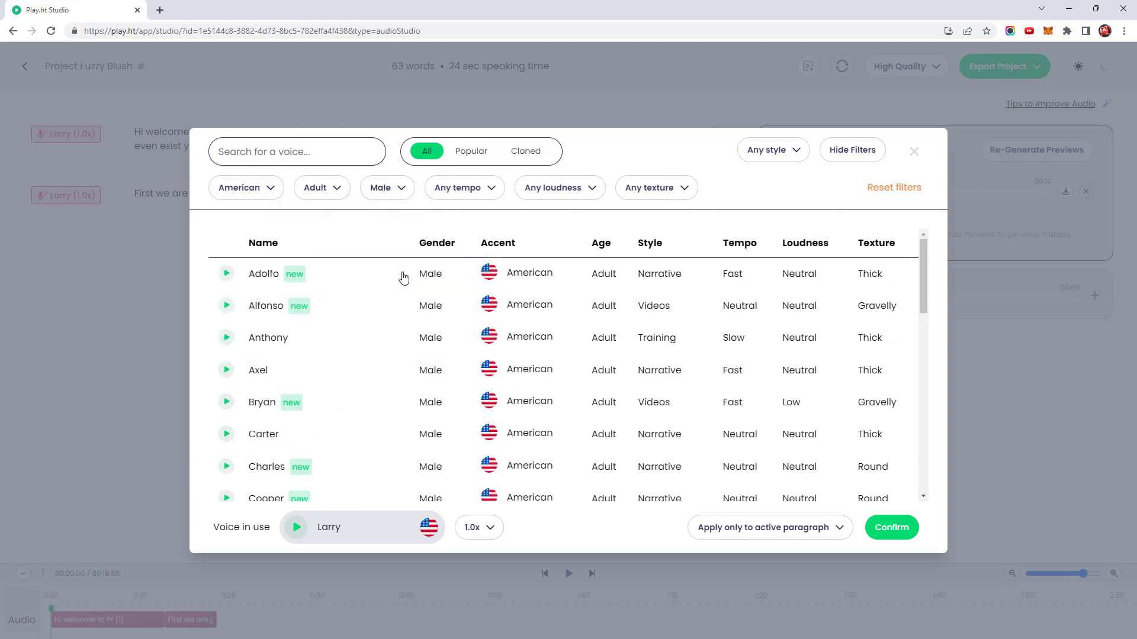
# Audition several of the filtered voices, assign Dick to both paragraphs and regenerate the first paragraph's preview.
pyautogui.click(226, 273)
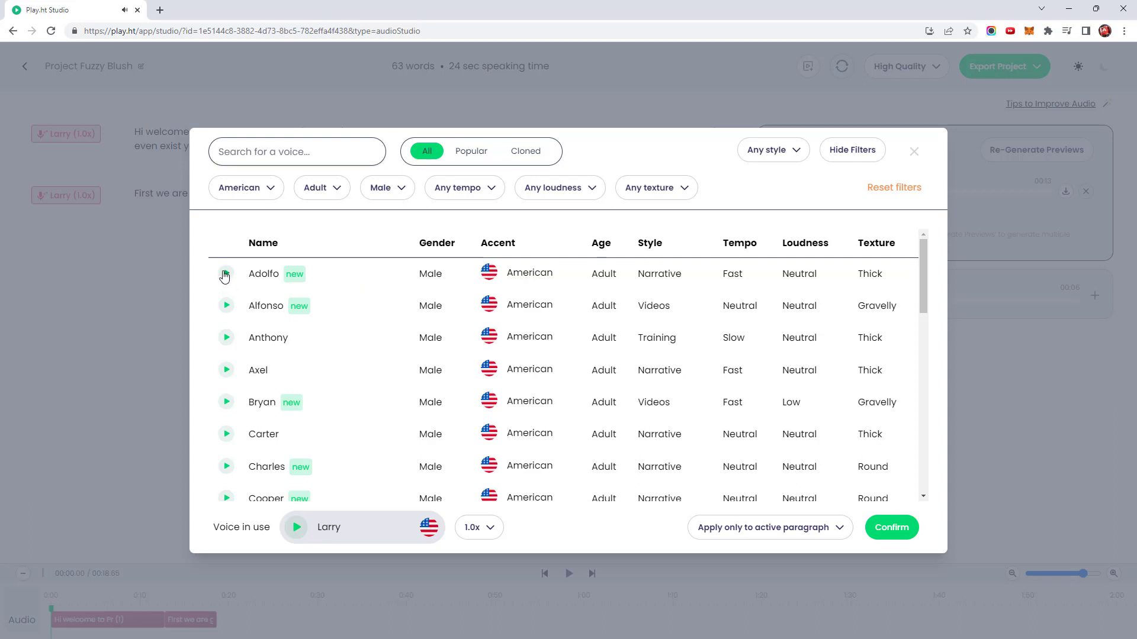
pyautogui.click(226, 306)
pyautogui.scroll(-2, 228, 343)
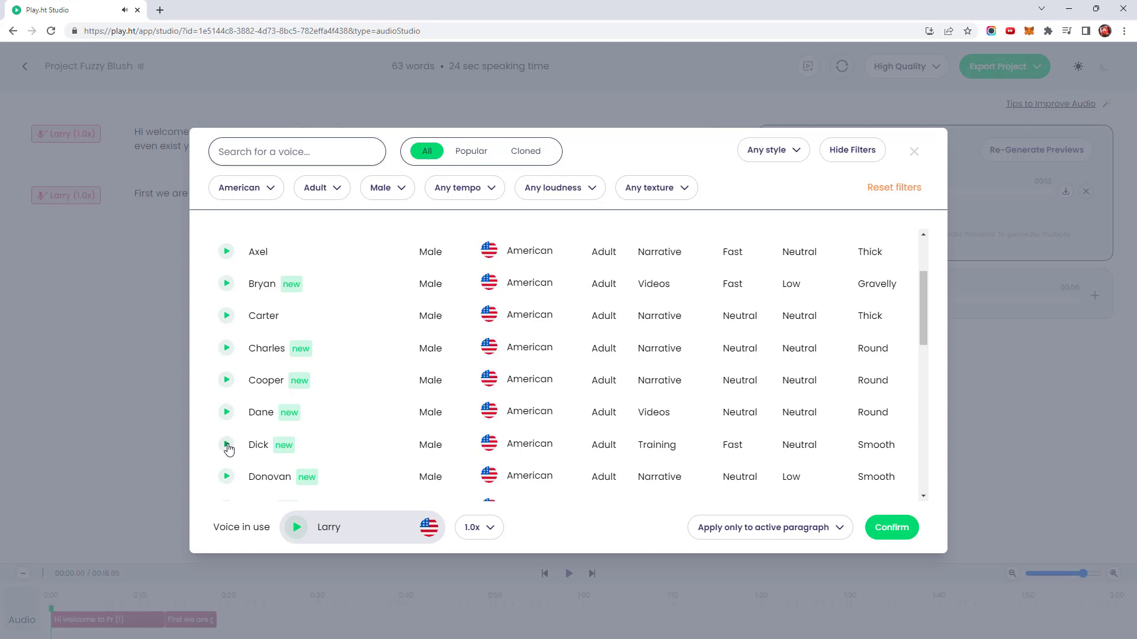
pyautogui.click(259, 447)
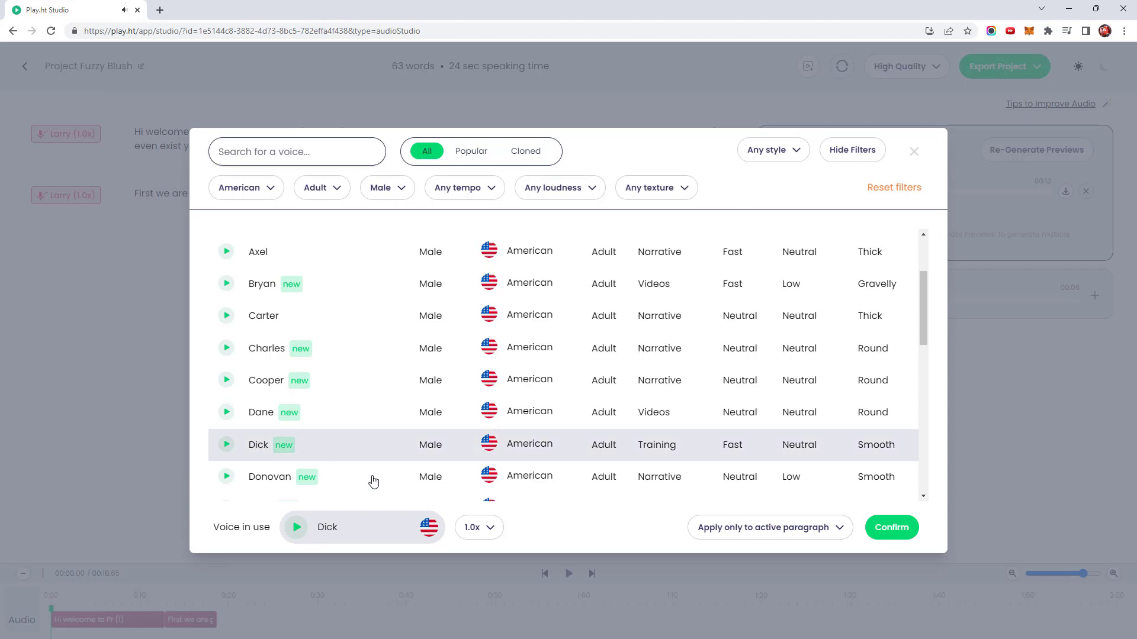
pyautogui.click(891, 529)
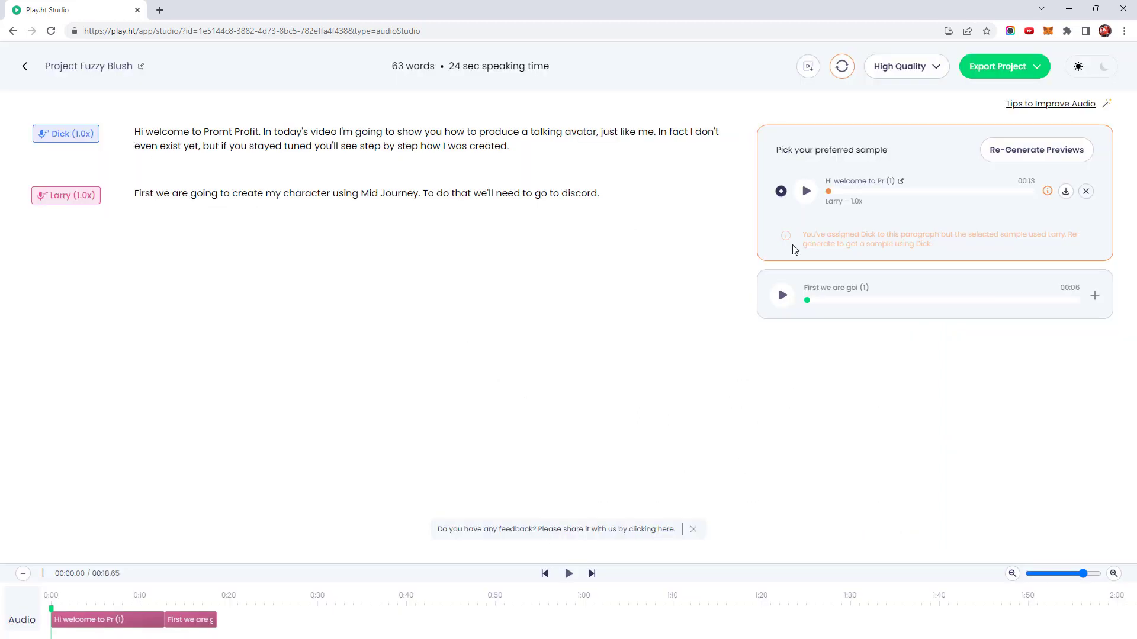
pyautogui.click(1008, 155)
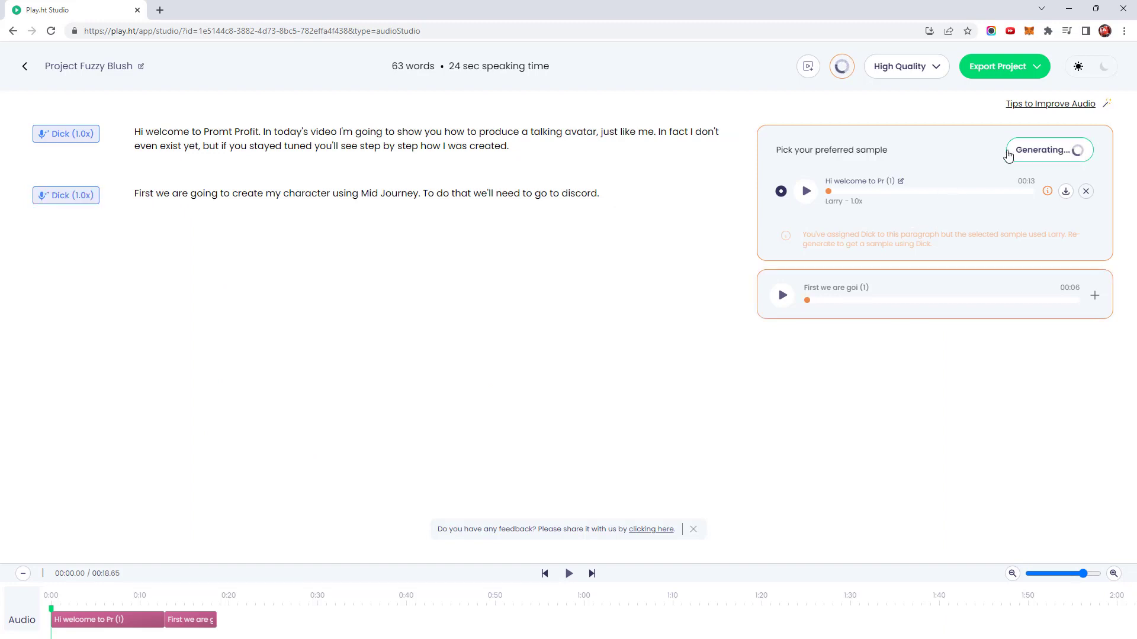
# Choose the Harold voice for the first paragraph, listen to its sample and set its speed to 1.2x.
pyautogui.click(92, 139)
pyautogui.scroll(-5, 292, 464)
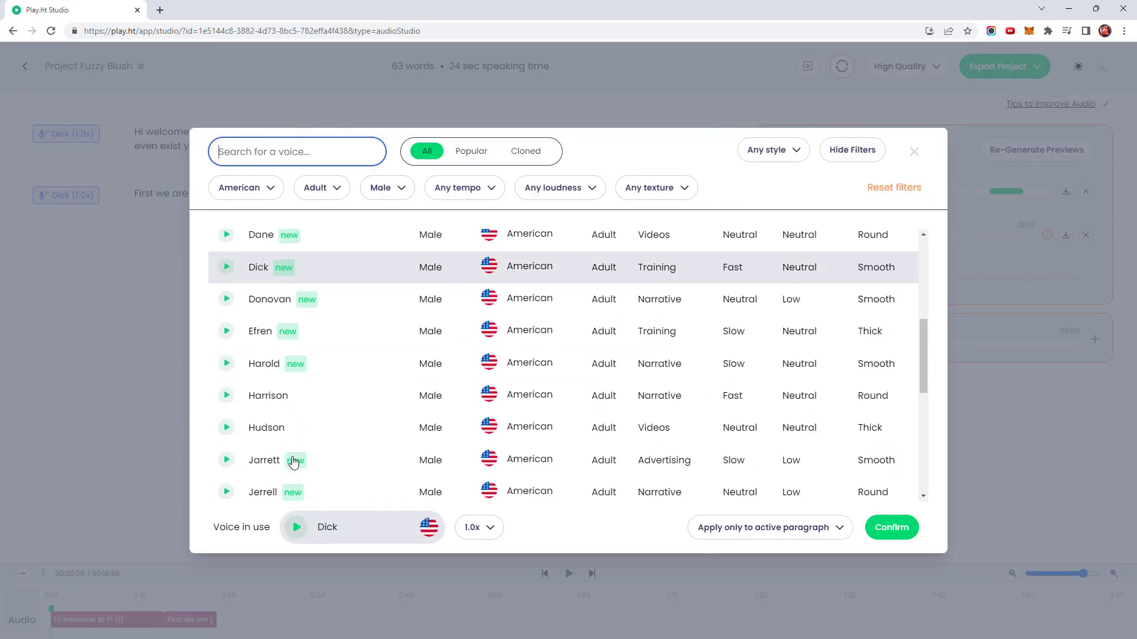
pyautogui.click(264, 368)
pyautogui.click(226, 364)
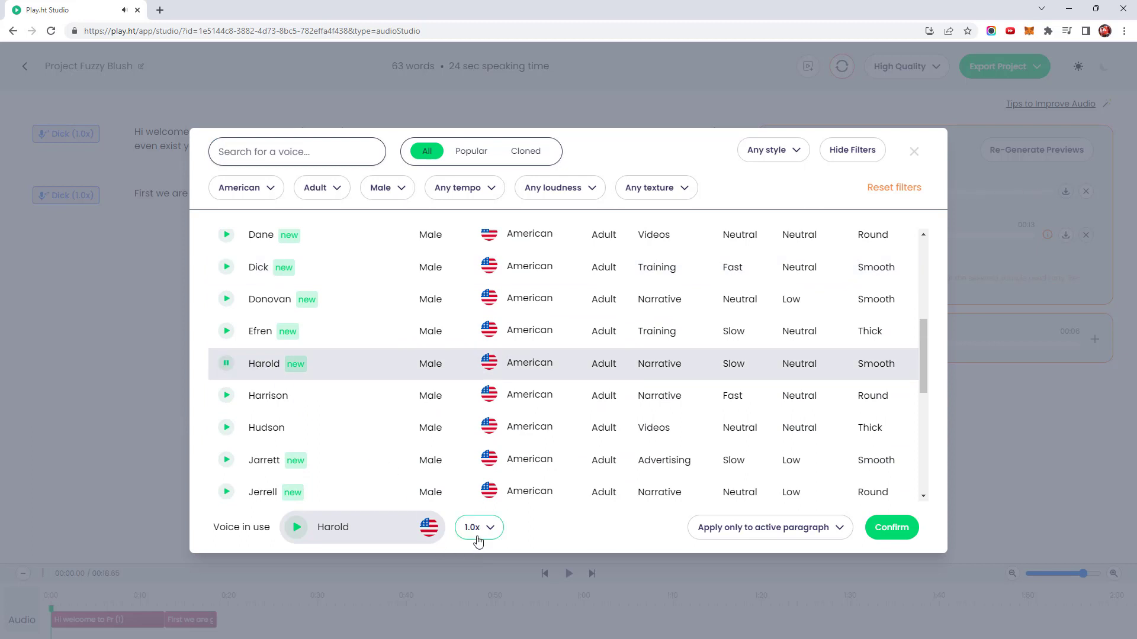
pyautogui.click(226, 363)
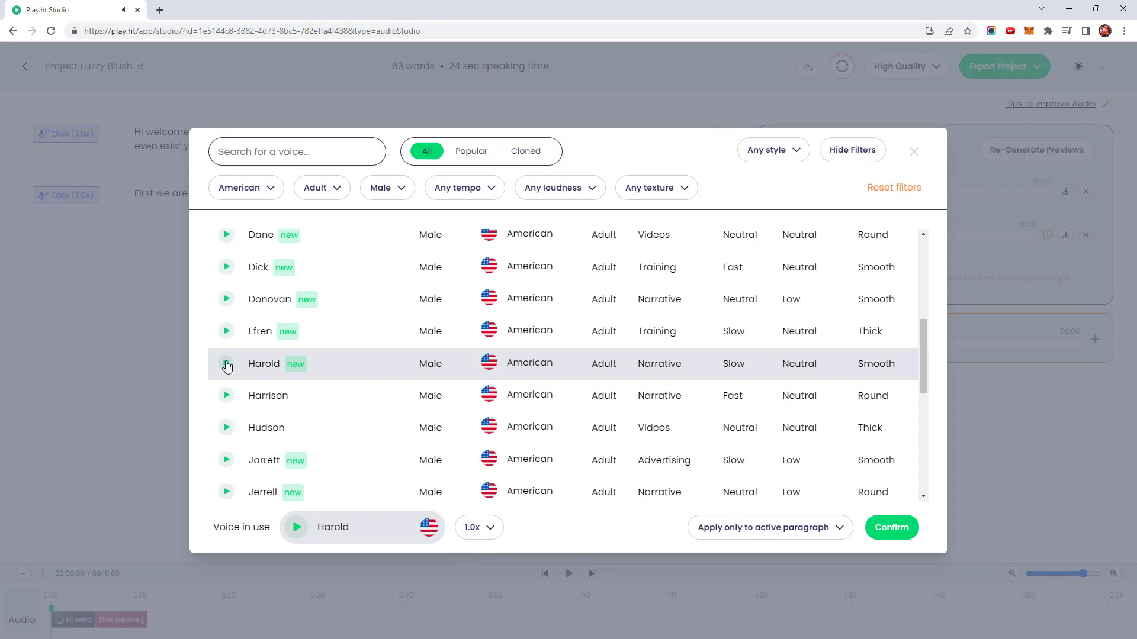
pyautogui.click(495, 533)
pyautogui.click(484, 350)
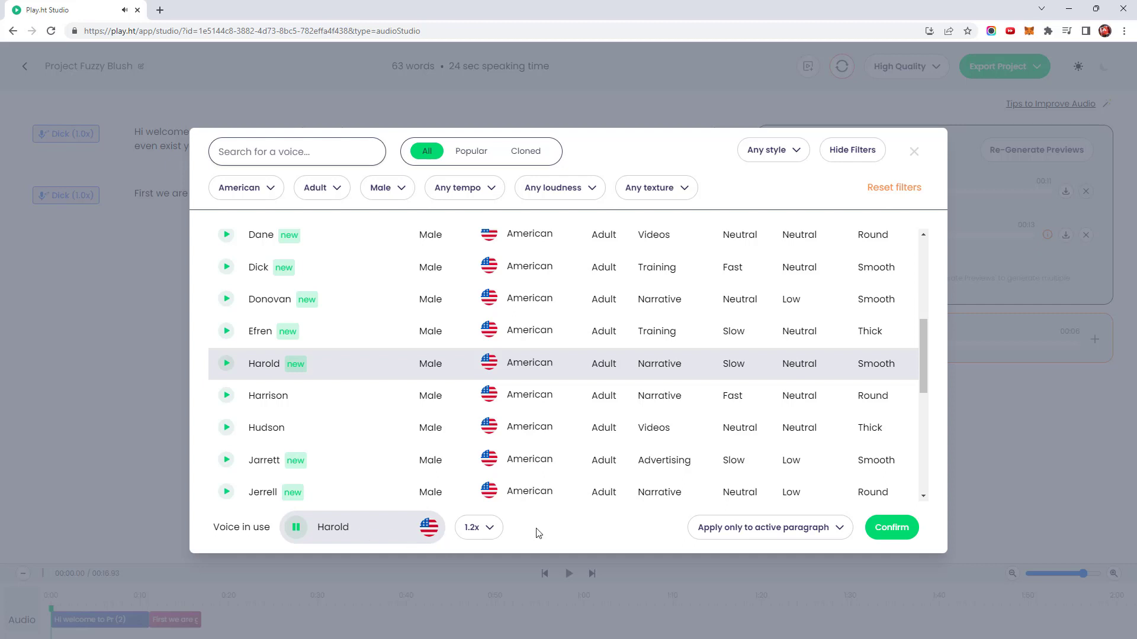
# Apply the Harold 1.2x voice to all paragraphs and regenerate the first paragraph's preview.
pyautogui.click(788, 530)
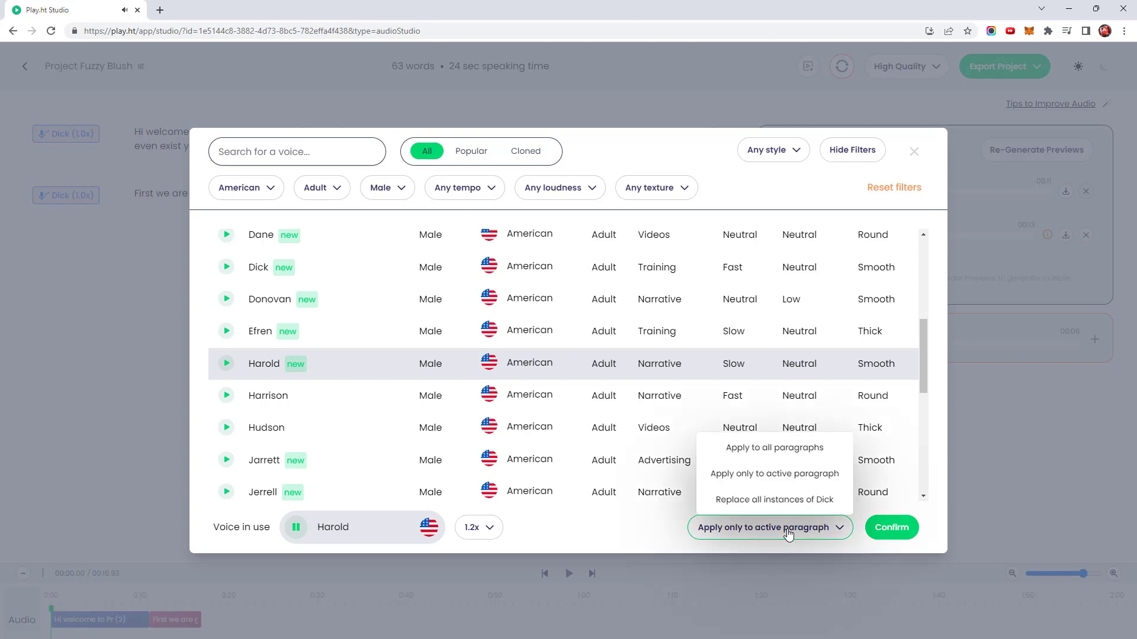
pyautogui.click(778, 450)
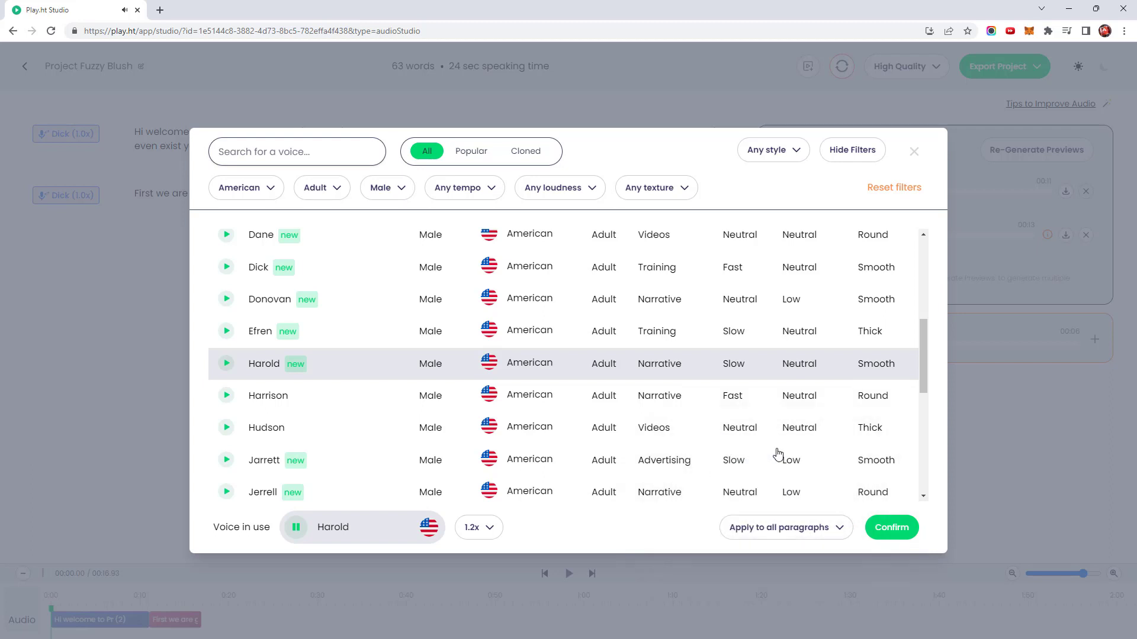
pyautogui.click(893, 533)
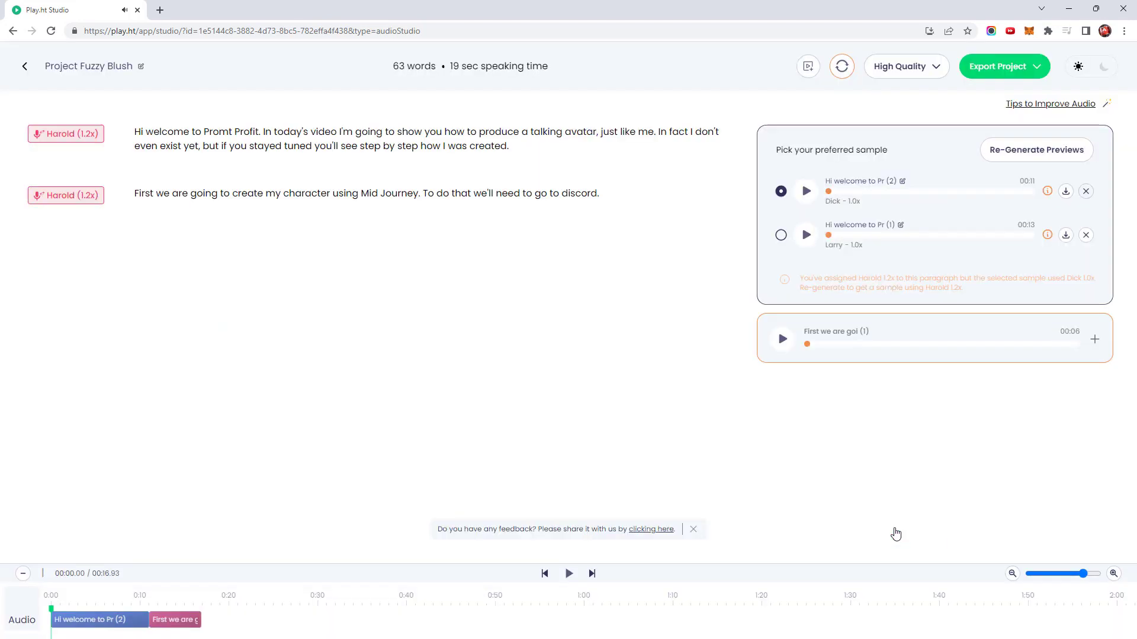
pyautogui.click(1021, 153)
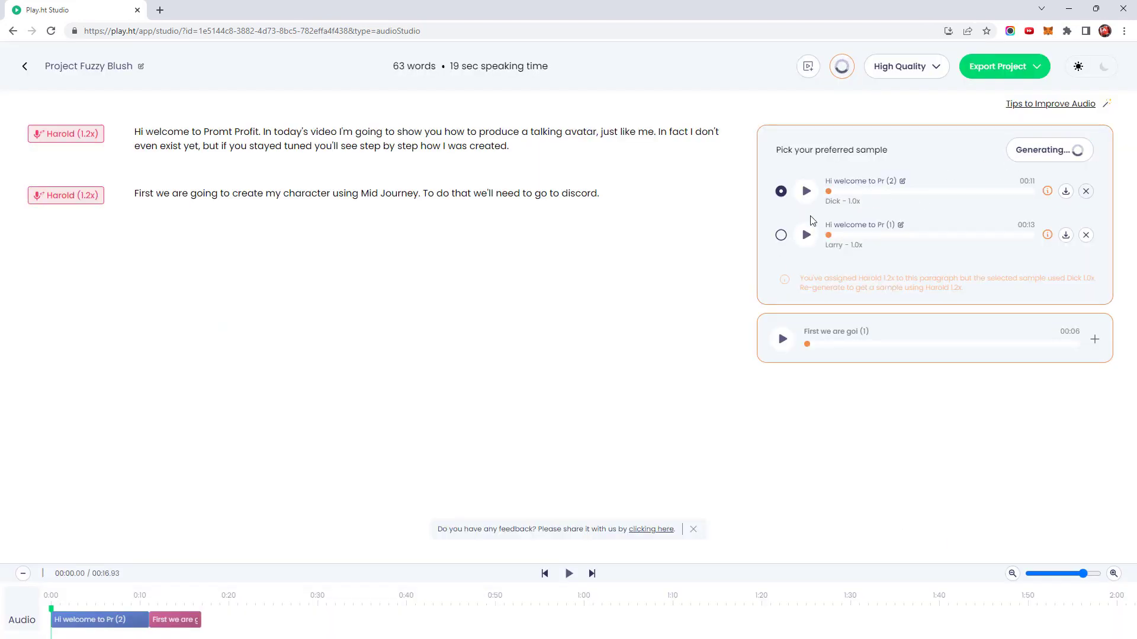
# Regenerate the second paragraph's preview with Harold 1.2x and listen to the first paragraph's new Harold sample.
pyautogui.click(806, 236)
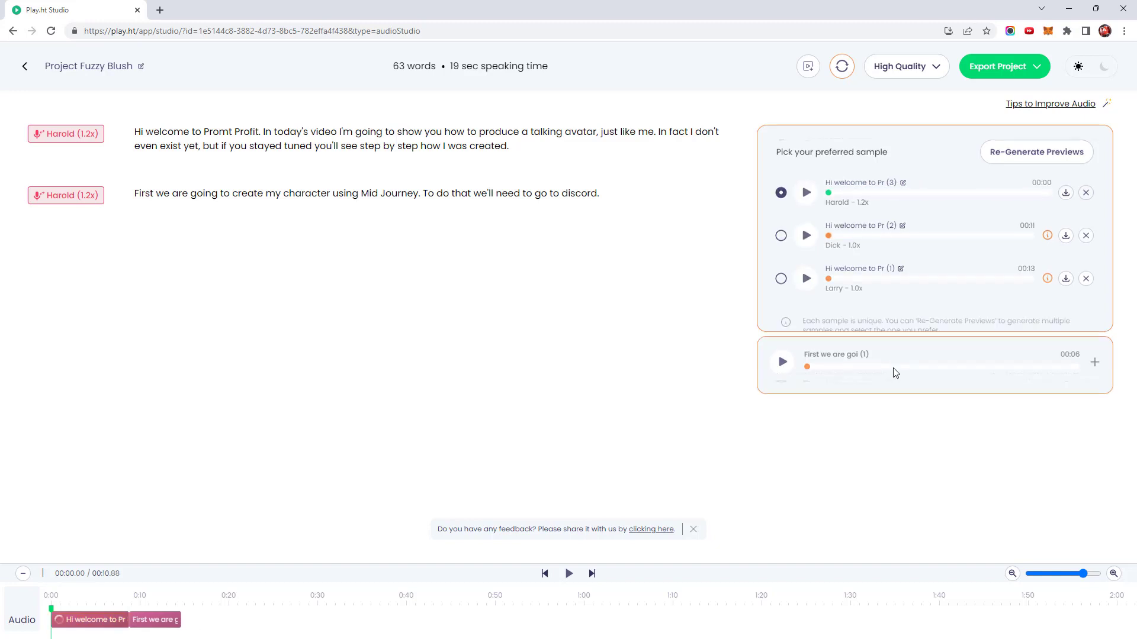
pyautogui.click(891, 374)
pyautogui.click(1019, 215)
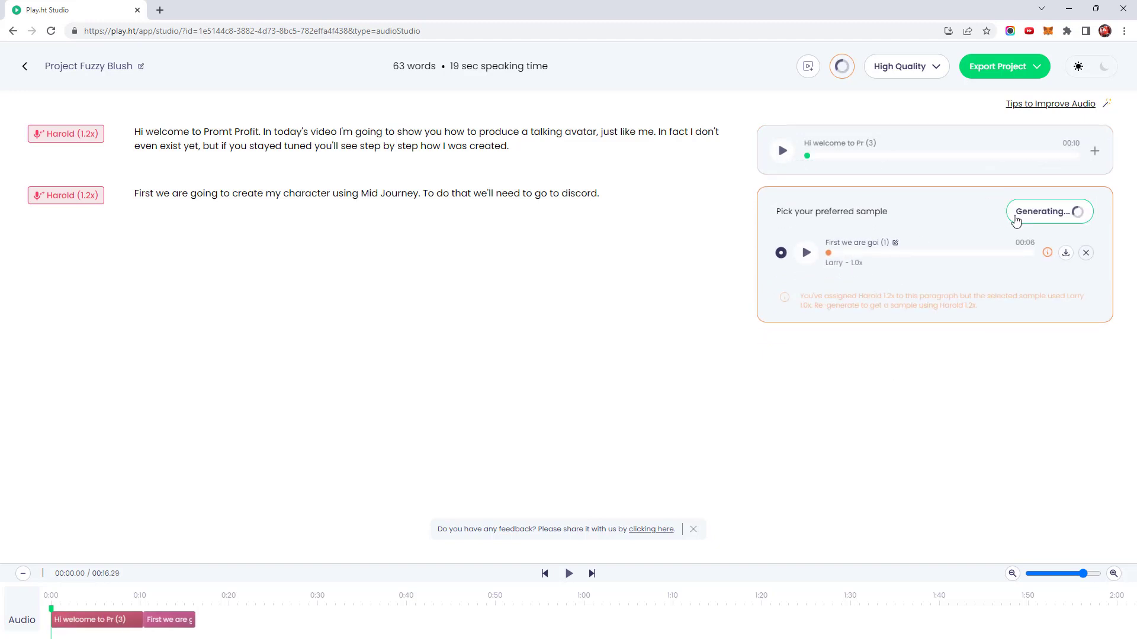
pyautogui.click(934, 147)
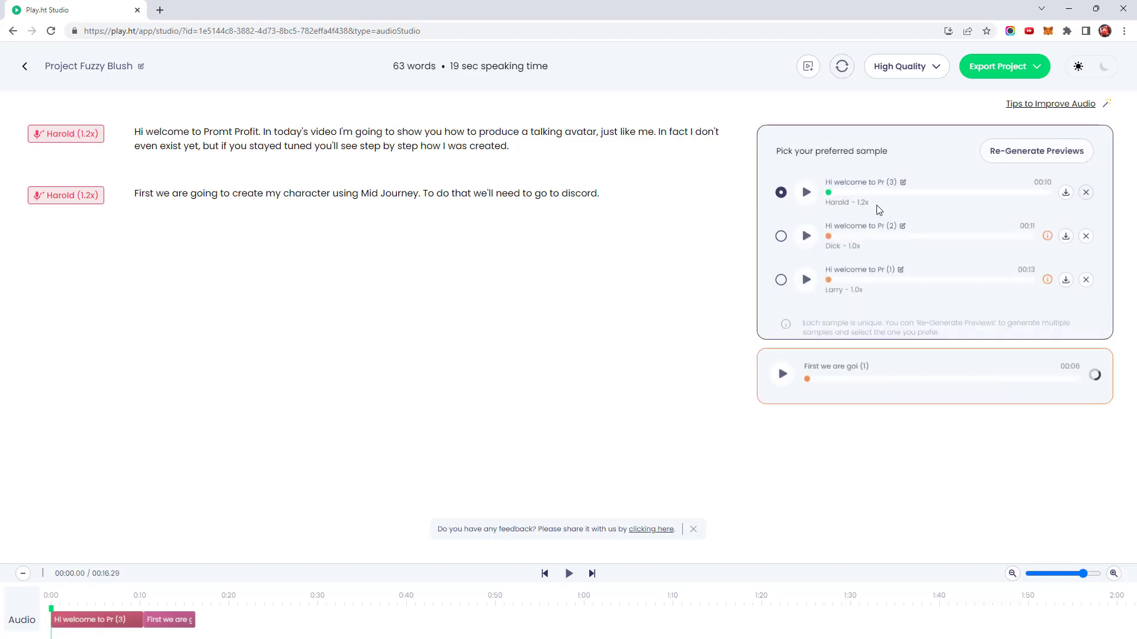
pyautogui.click(805, 192)
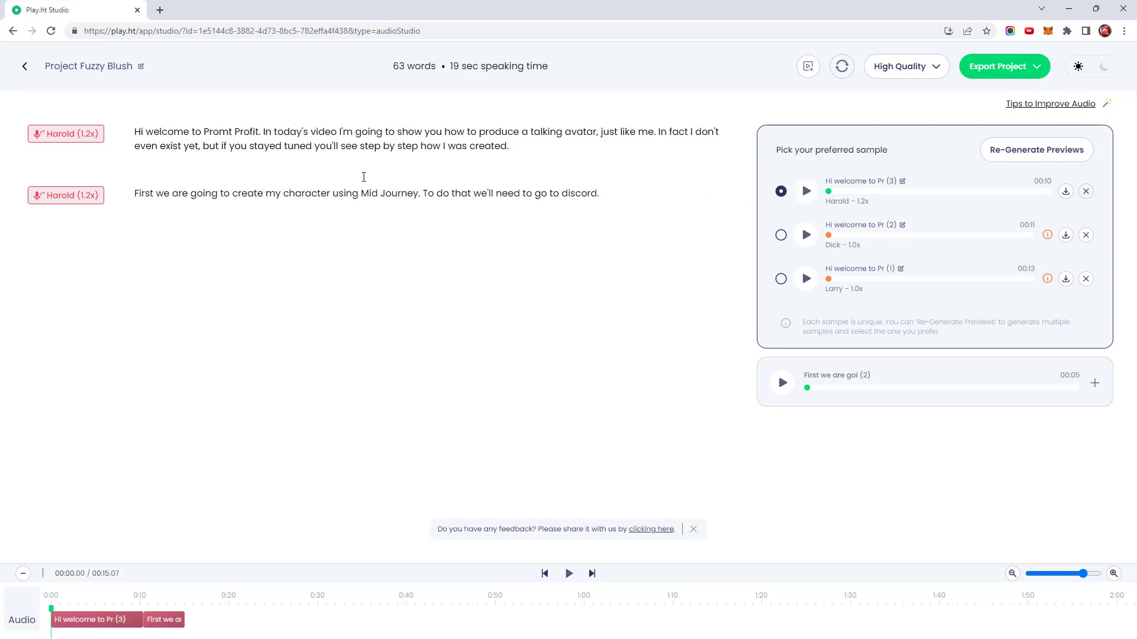
# Split the first paragraph after "Hi welcome to Promt Profit." and generate previews for both resulting paragraphs.
pyautogui.press('Return')
pyautogui.press('Delete')
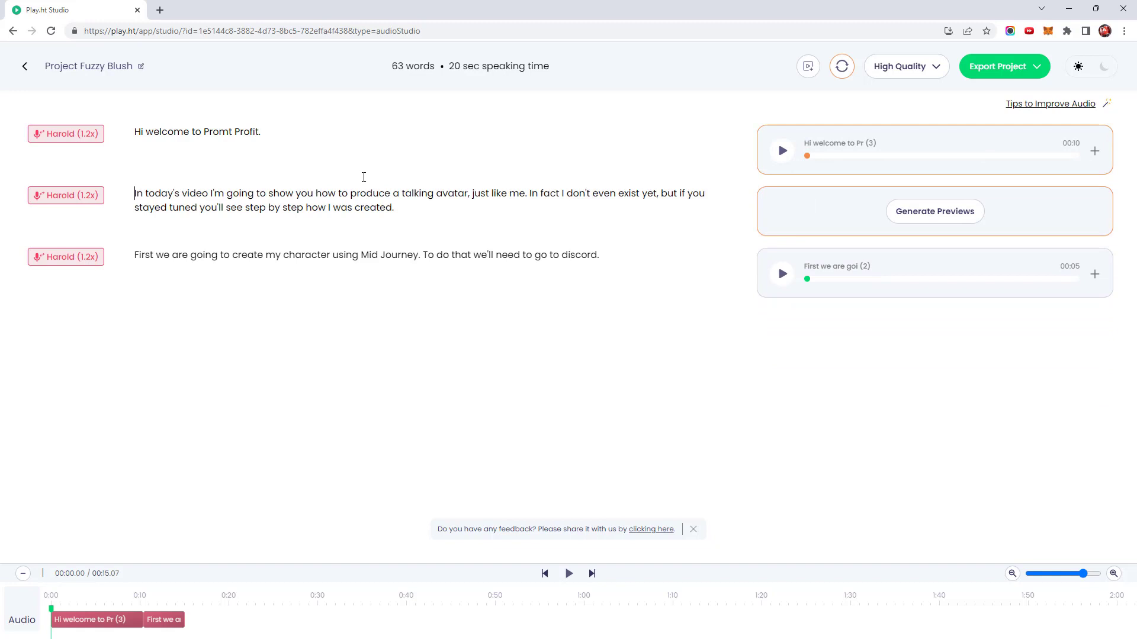
pyautogui.click(964, 152)
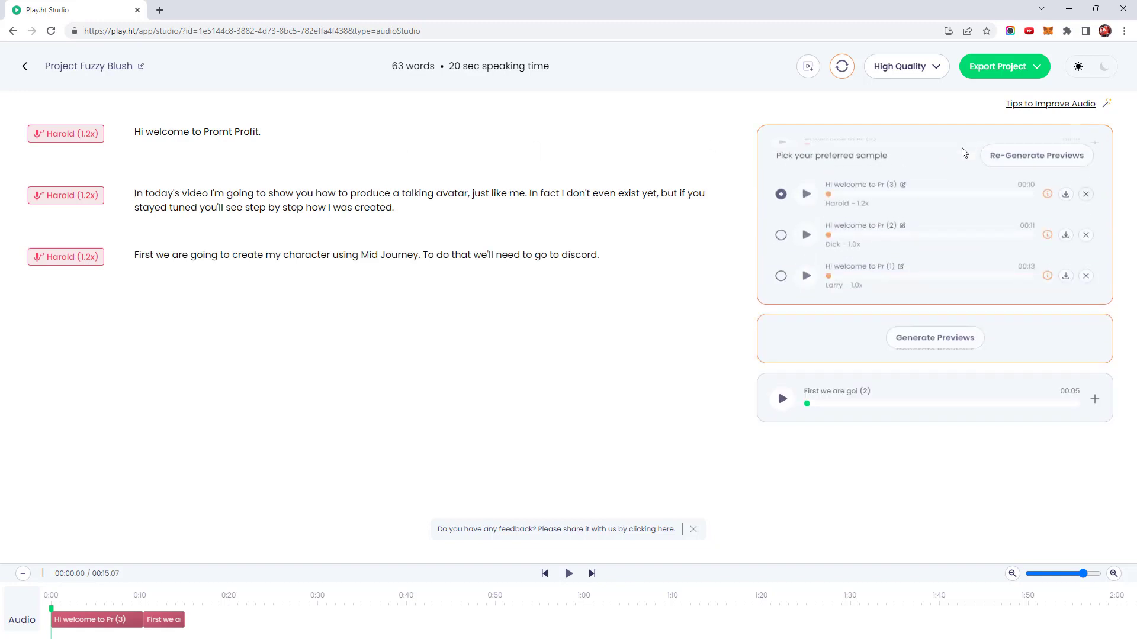
pyautogui.click(1038, 151)
pyautogui.click(944, 430)
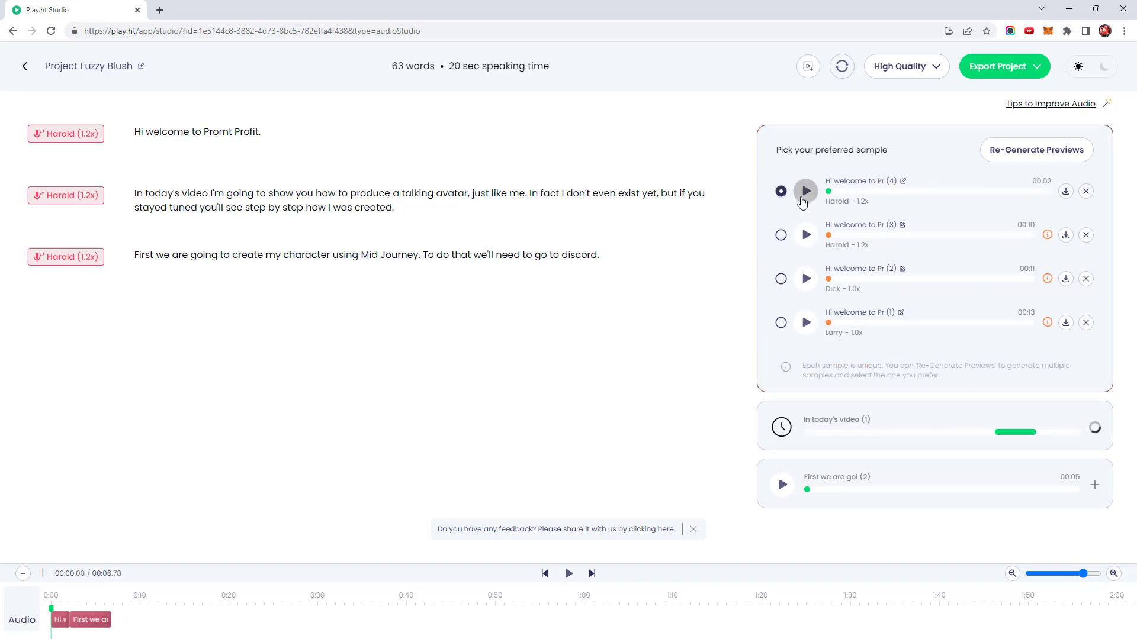
# Listen to the new Harold samples of the greeting and the "In today's video" paragraph.
pyautogui.click(805, 192)
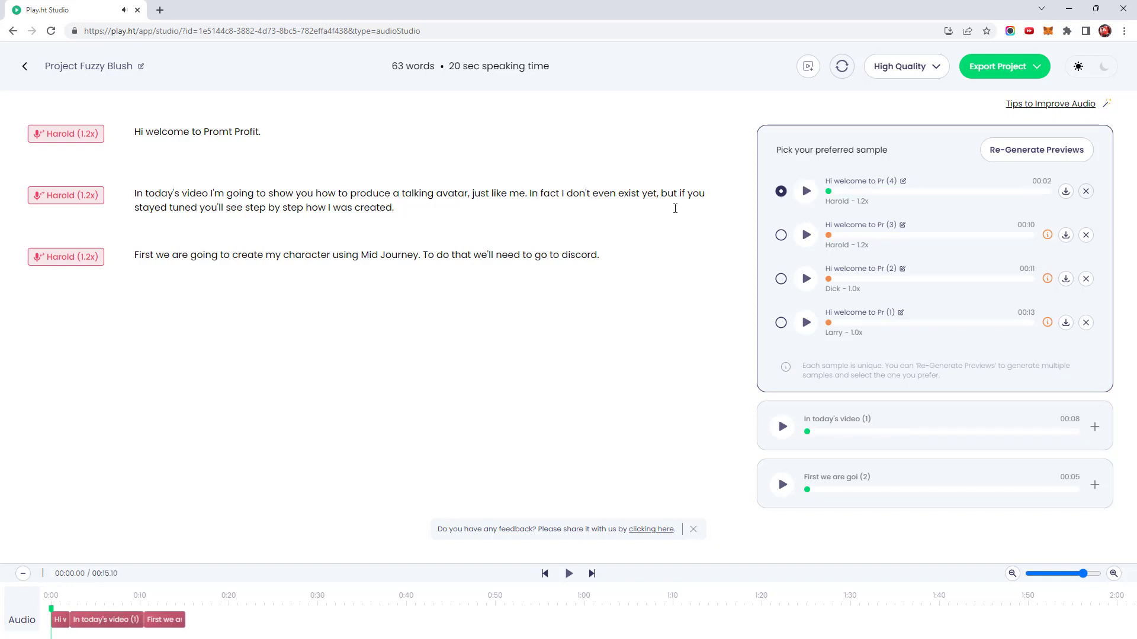
pyautogui.click(672, 208)
pyautogui.click(806, 252)
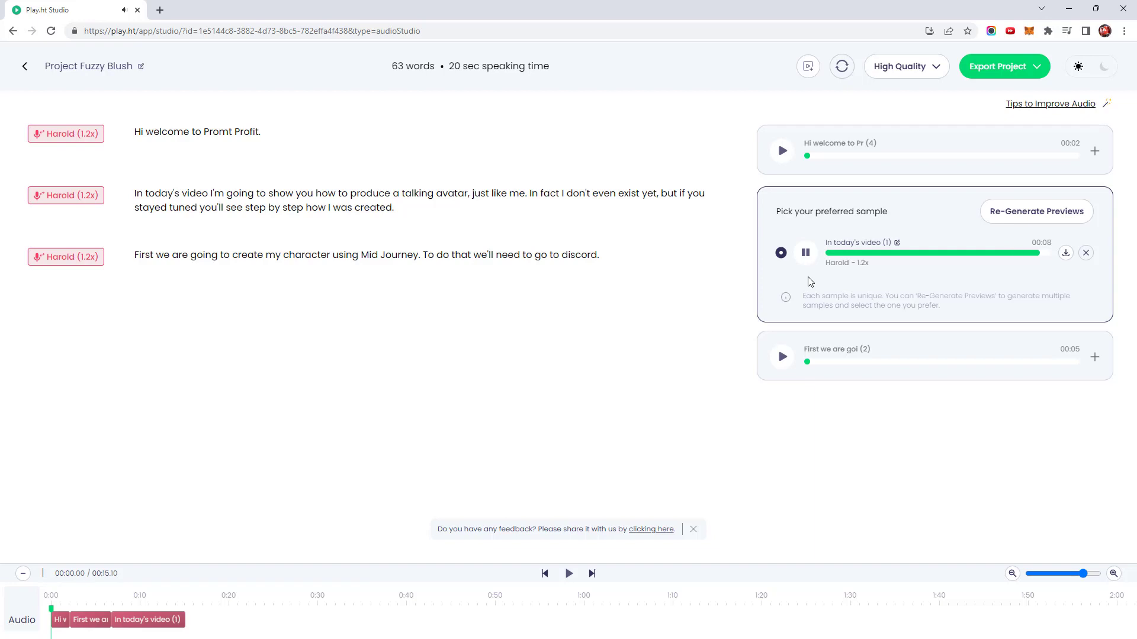
# Move the "In today's video" clip ahead of the "First we are goi" clip on the audio timeline and play the result.
pyautogui.moveTo(131, 619); pyautogui.dragTo(90, 612)
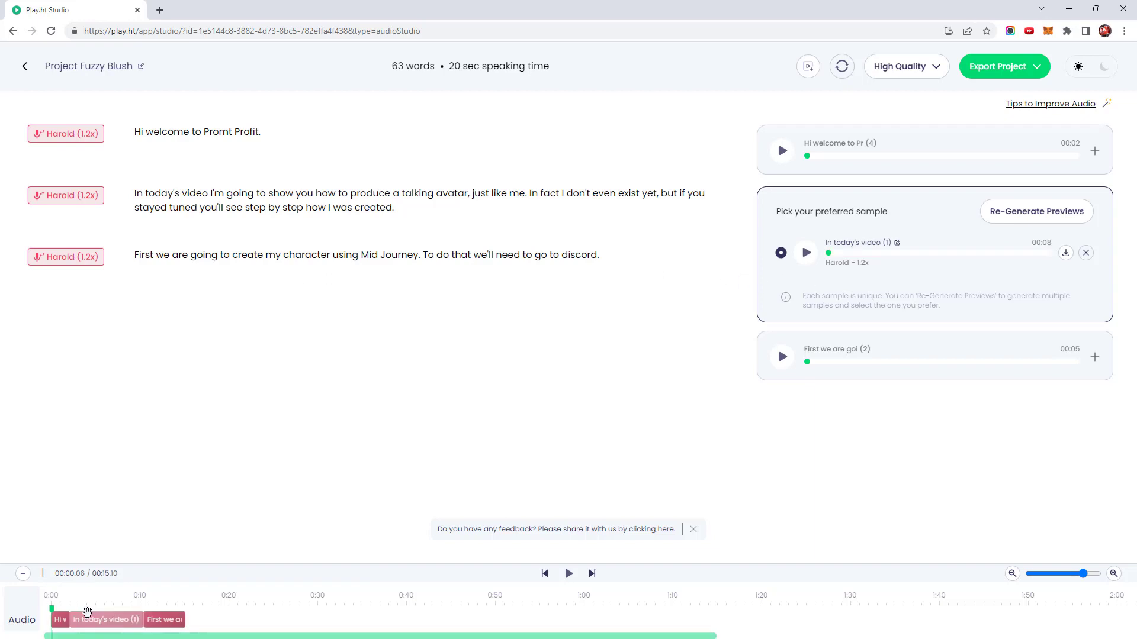
pyautogui.click(569, 575)
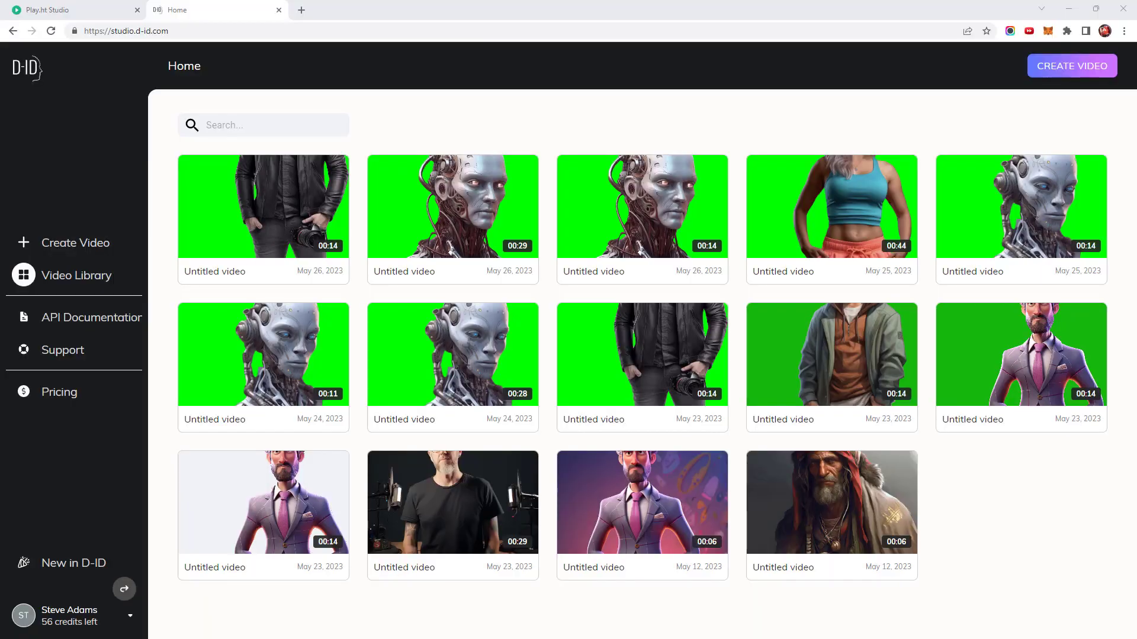
# In D-ID, start a new video and add entrepreneurtransparent.png as the presenter.
pyautogui.click(78, 249)
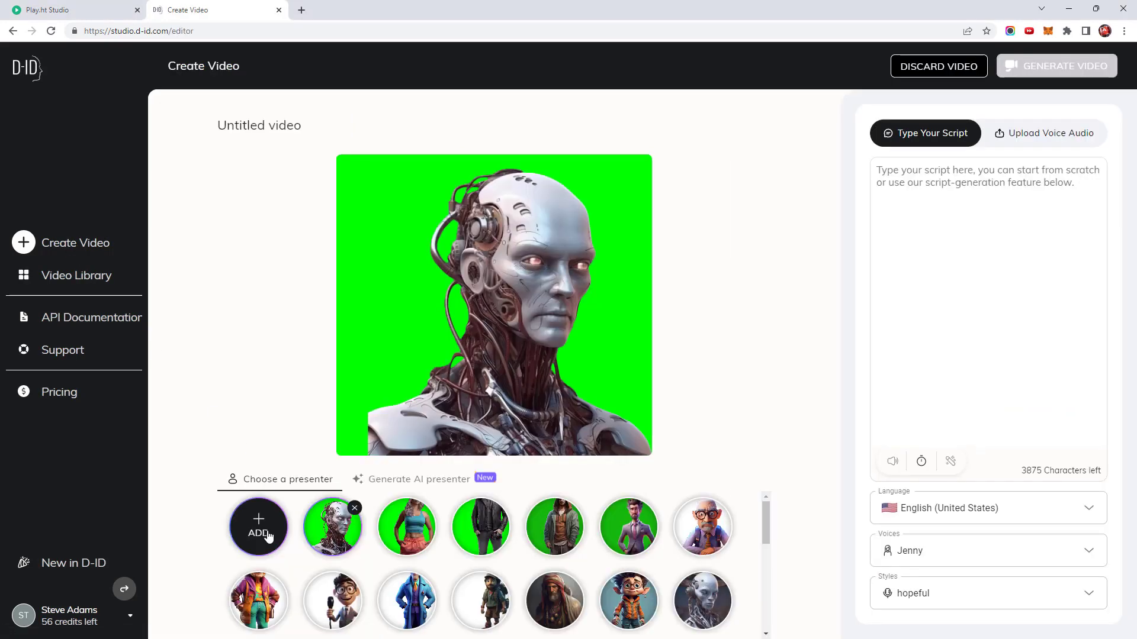
pyautogui.click(259, 529)
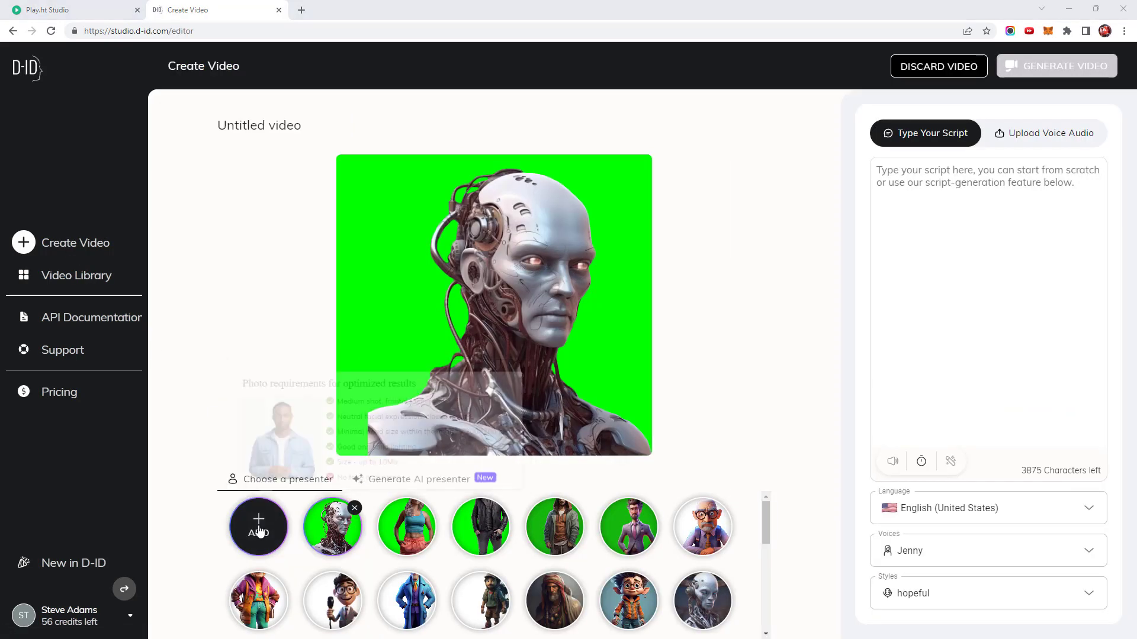
pyautogui.click(206, 120)
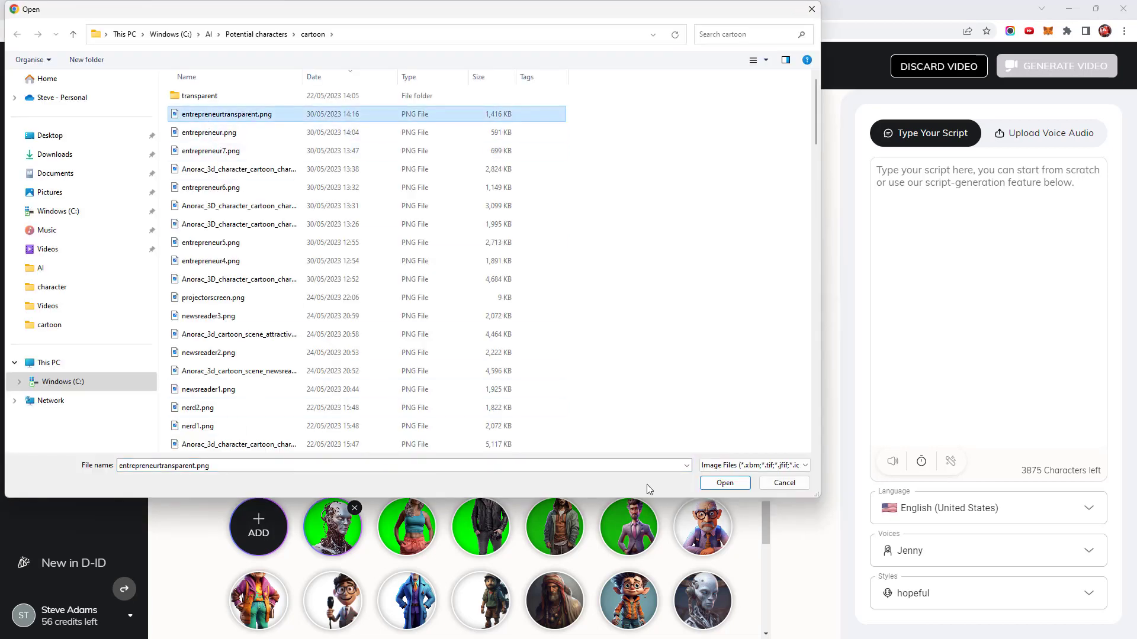
pyautogui.click(713, 482)
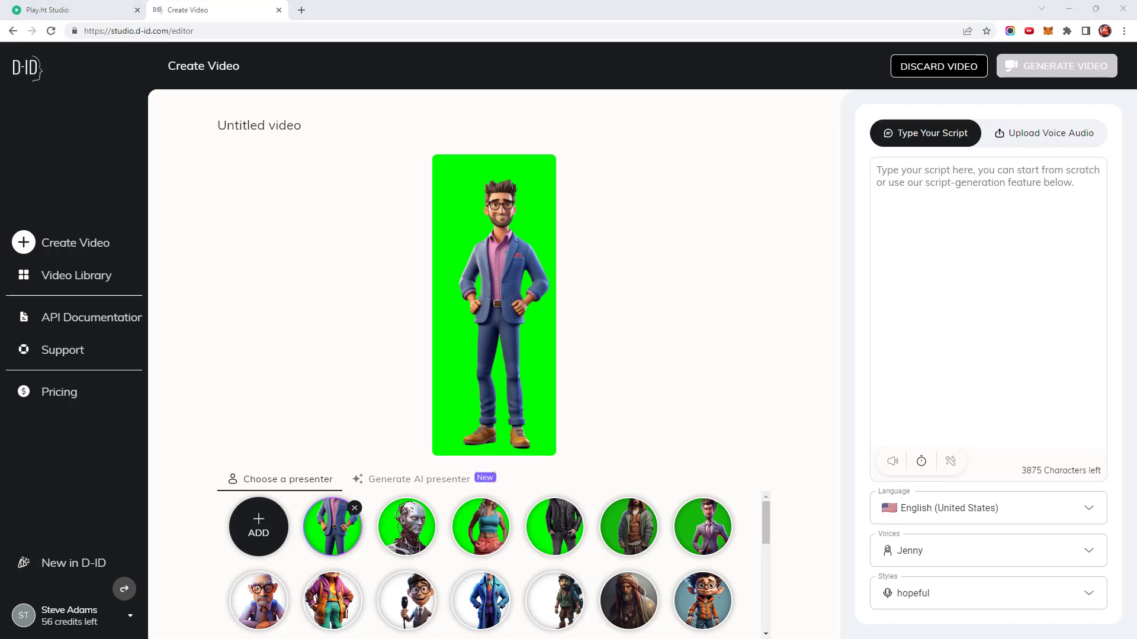
# Enter the two-paragraph talking avatar script, choose the Brandon voice and listen to the script.
pyautogui.click(915, 184)
pyautogui.write("Hi welcome to Promt Profit. In today's video I'm going to show you how to produce a talking avatar, just like me. In fact I don't even exist yet, but if you stayed tuned you'll see step by step how I was created.  First we are going to create my character using Mid Journey. To do that we'll need to go to discord.")
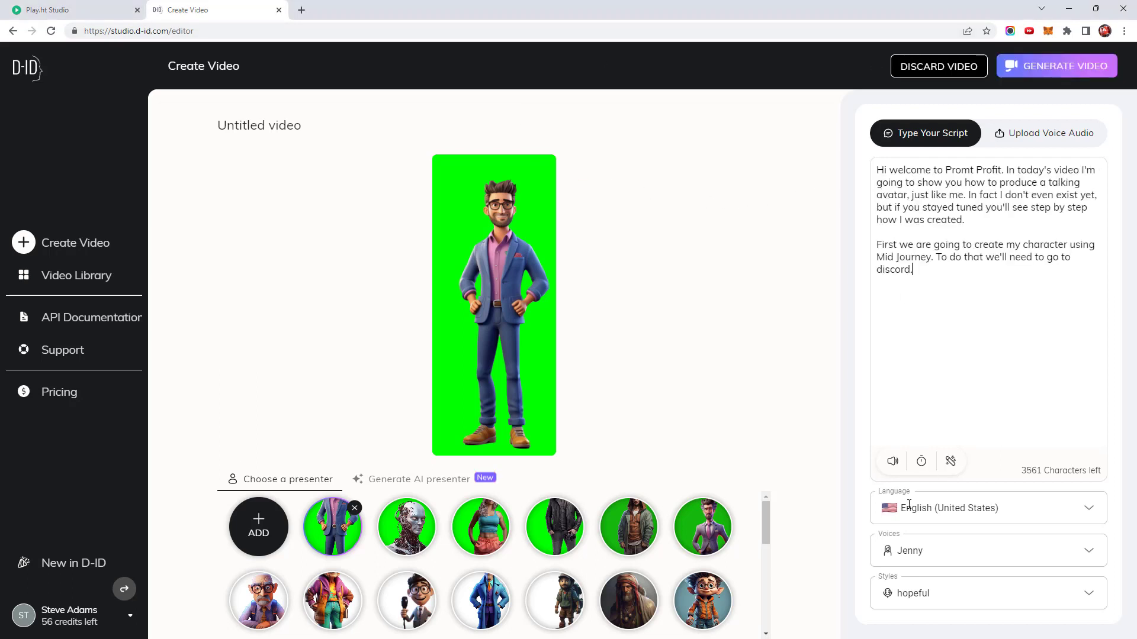
pyautogui.click(964, 552)
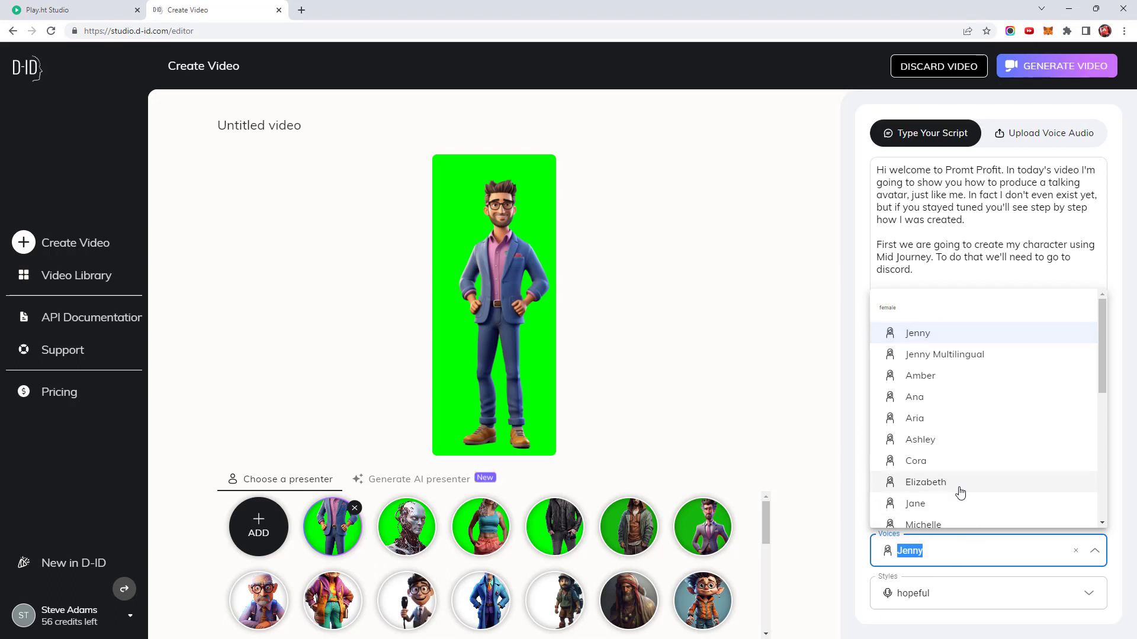
pyautogui.scroll(-4, 959, 492)
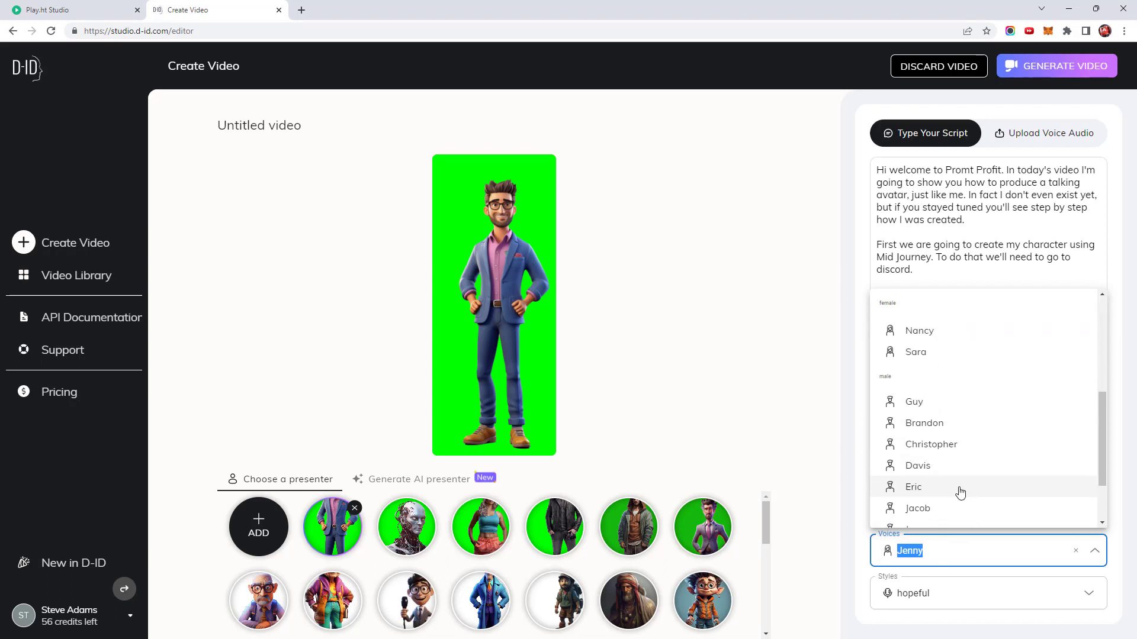
pyautogui.click(922, 424)
pyautogui.click(893, 461)
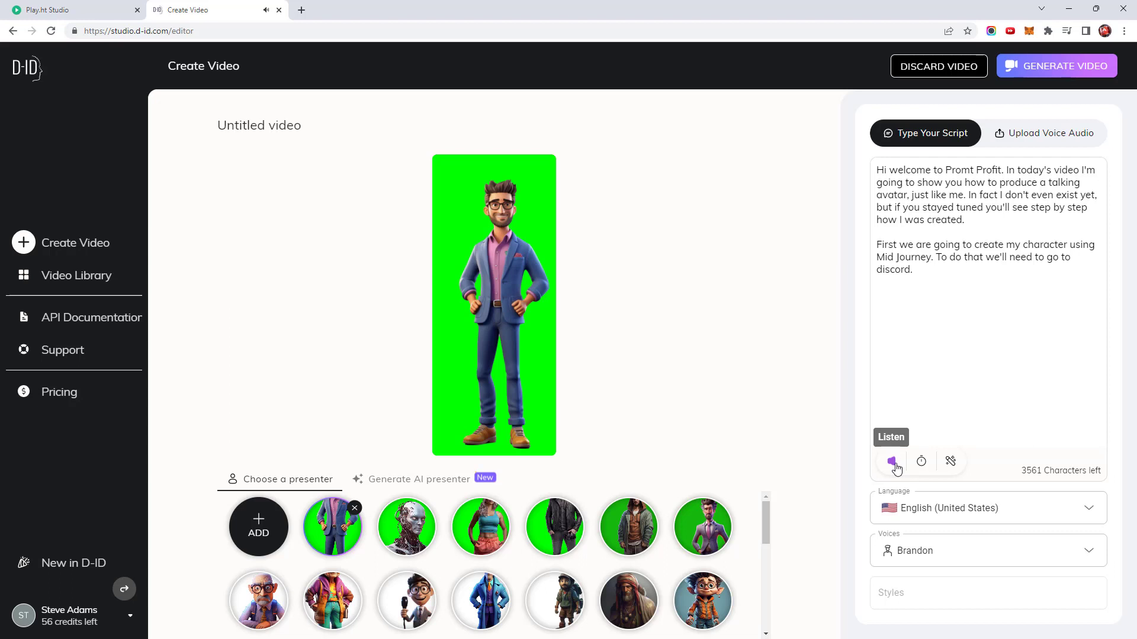
# Clear the typed script and upload talking avatar.wav from the AI folder as the voice audio.
pyautogui.moveTo(891, 438); pyautogui.dragTo(795, 145)
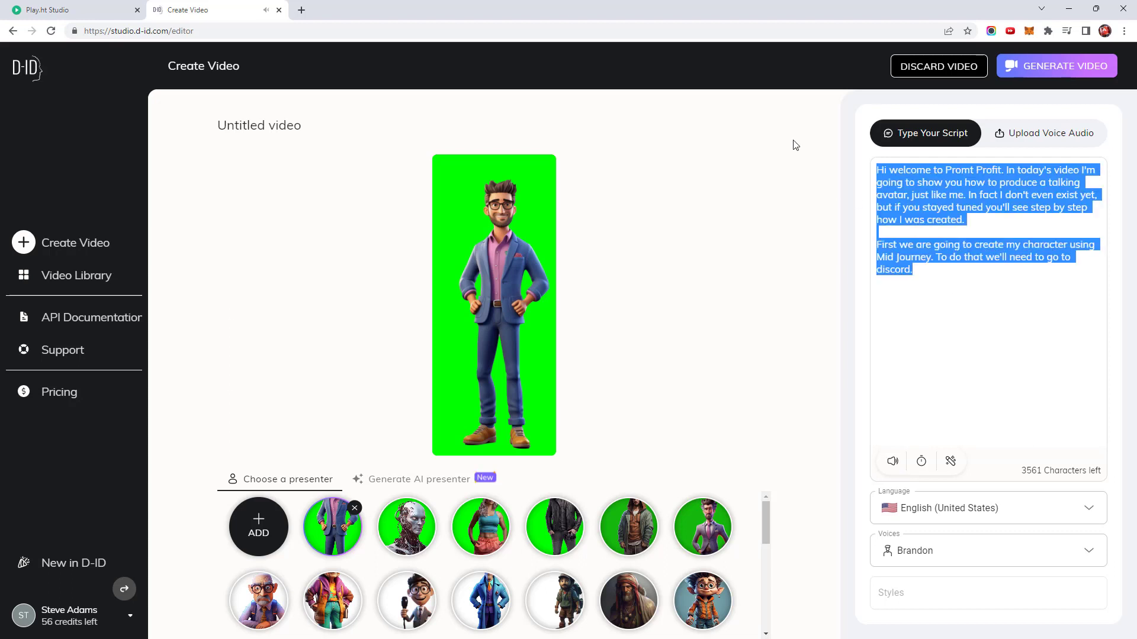
pyautogui.press('BackSpace')
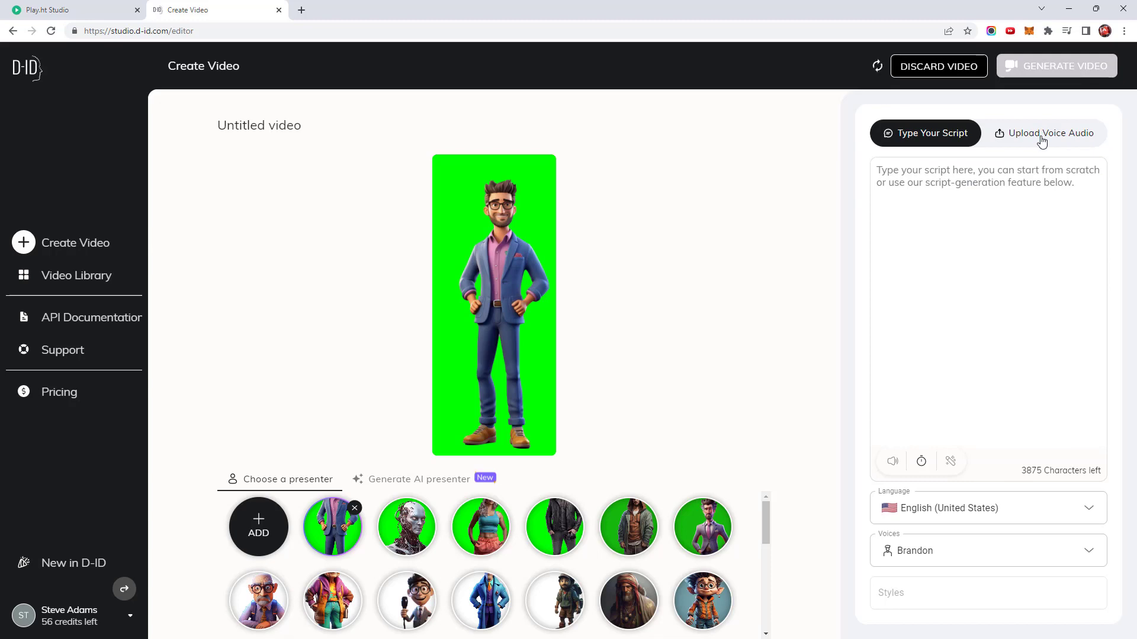
pyautogui.click(1041, 130)
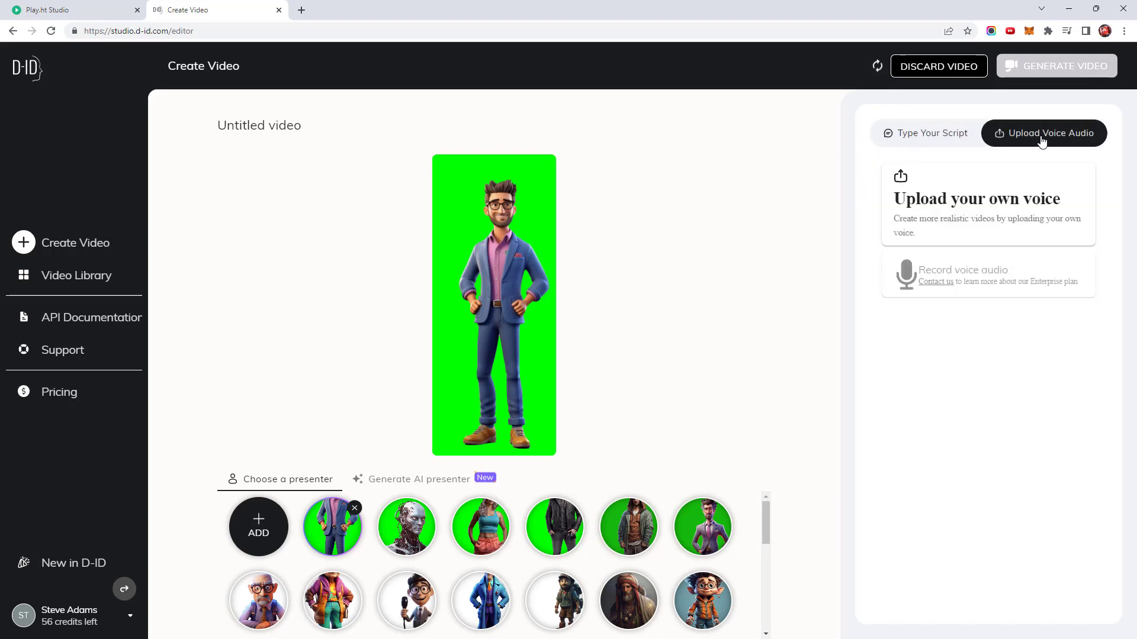
pyautogui.click(975, 211)
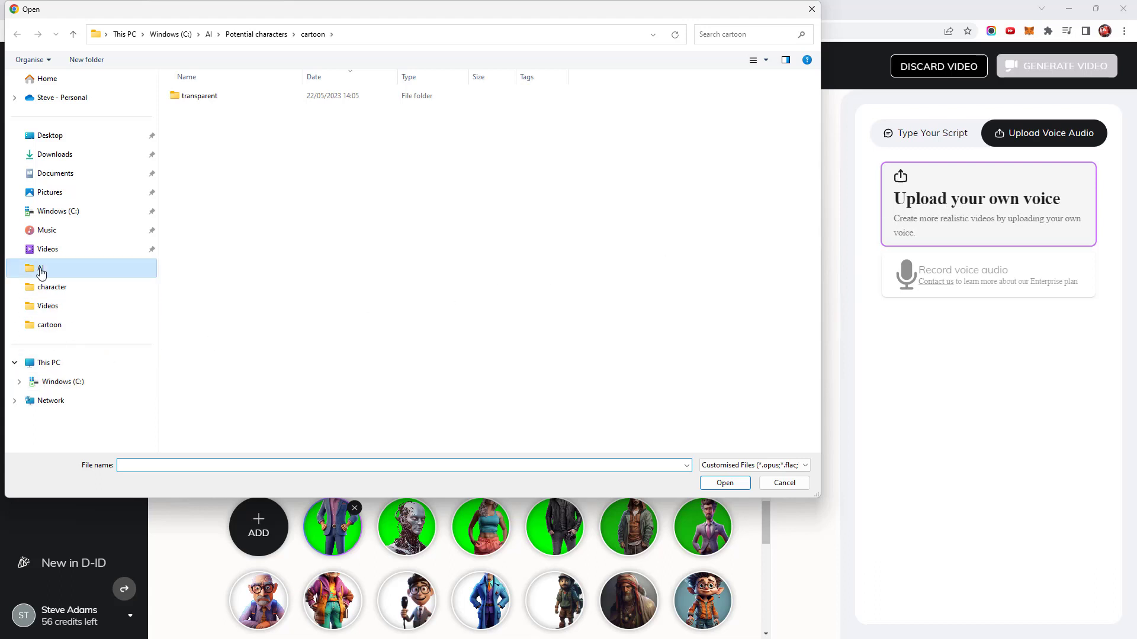
pyautogui.click(40, 268)
pyautogui.click(222, 206)
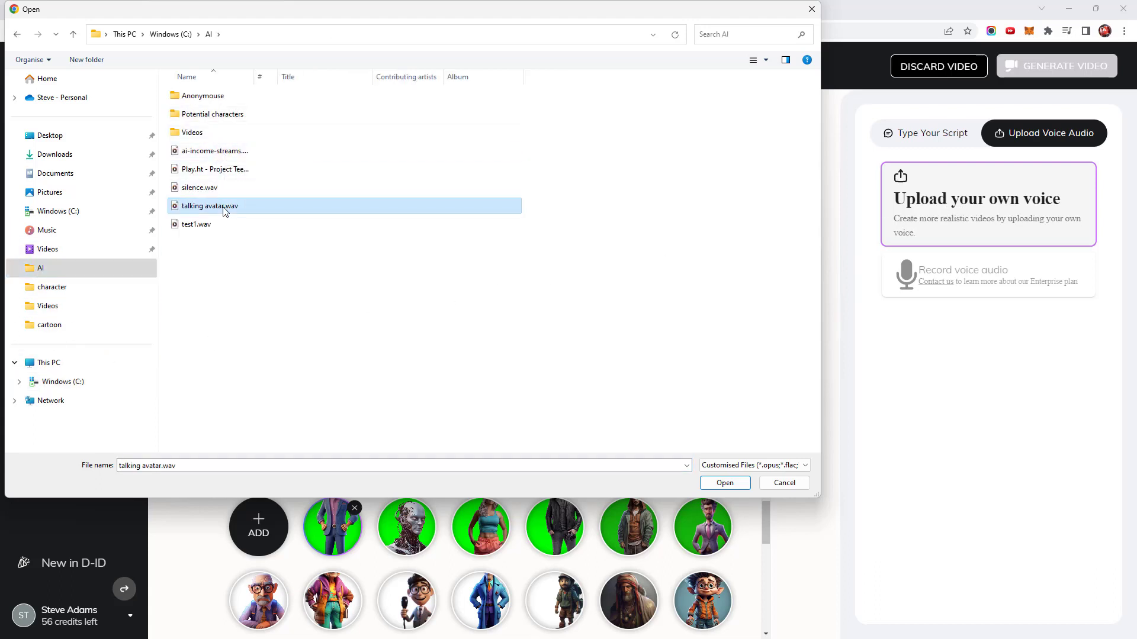
pyautogui.click(724, 483)
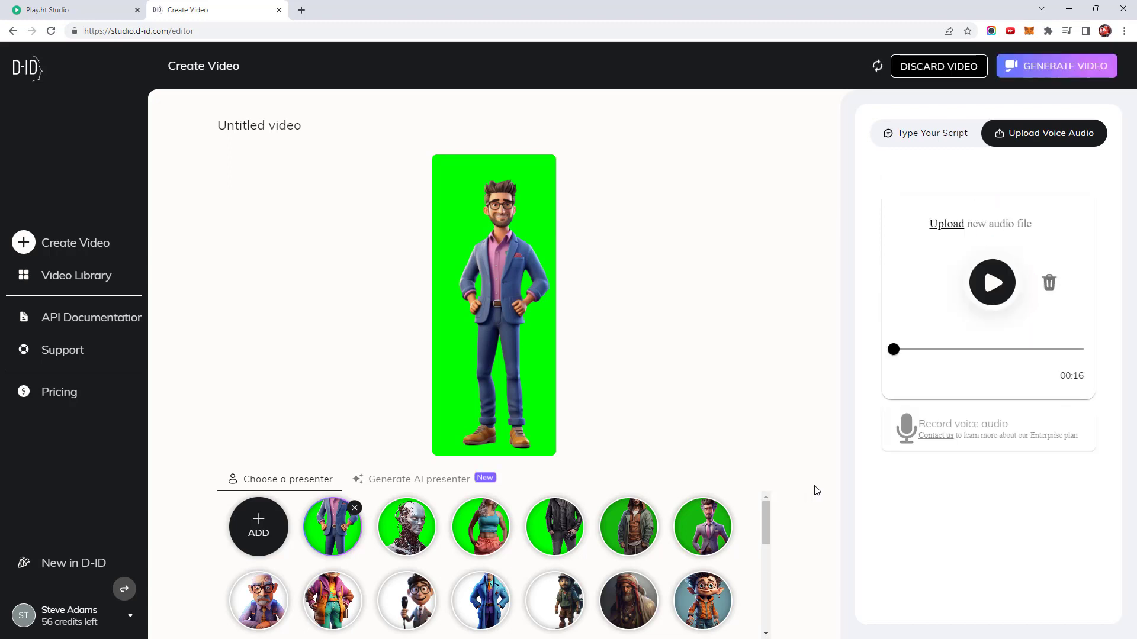
# Play part of the uploaded audio and check the video's length and credit cost without generating it.
pyautogui.click(993, 285)
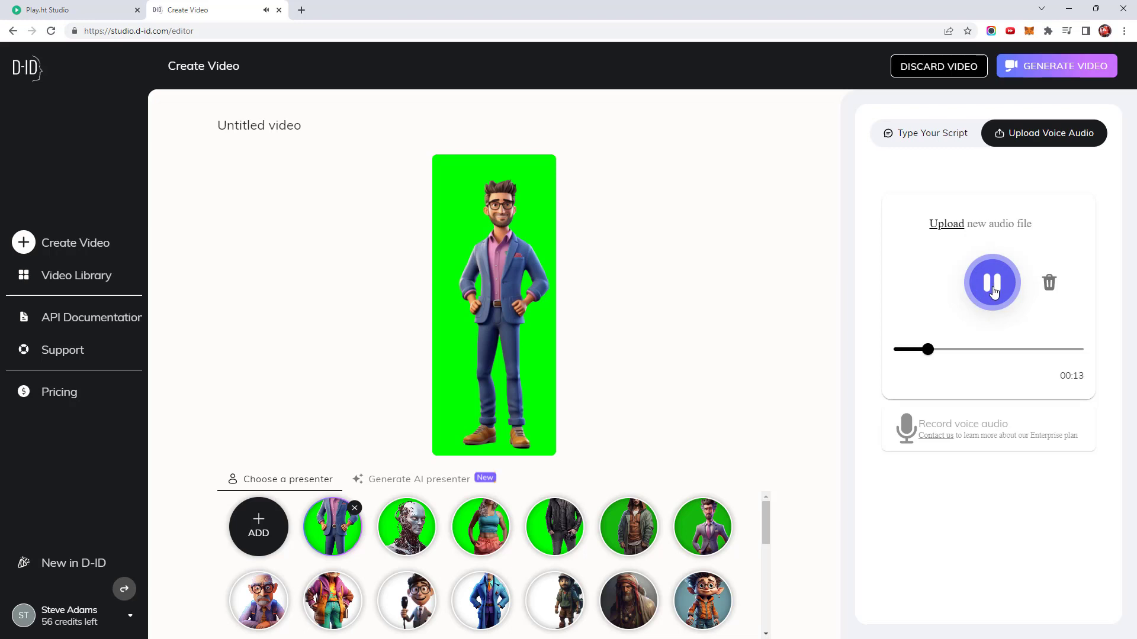
pyautogui.click(994, 288)
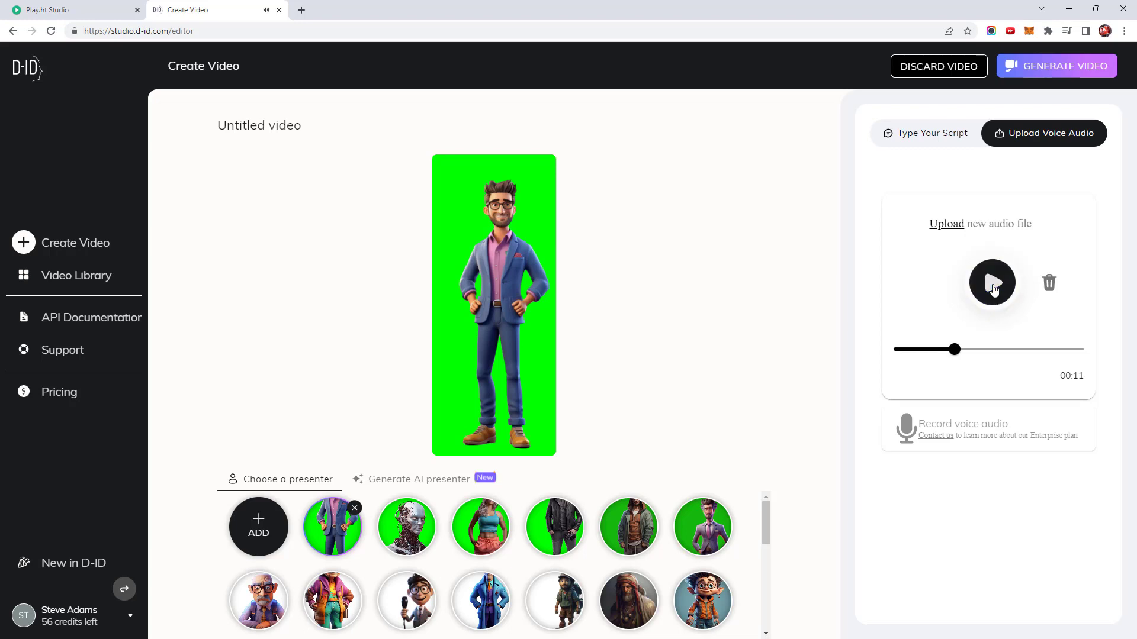
pyautogui.click(1037, 69)
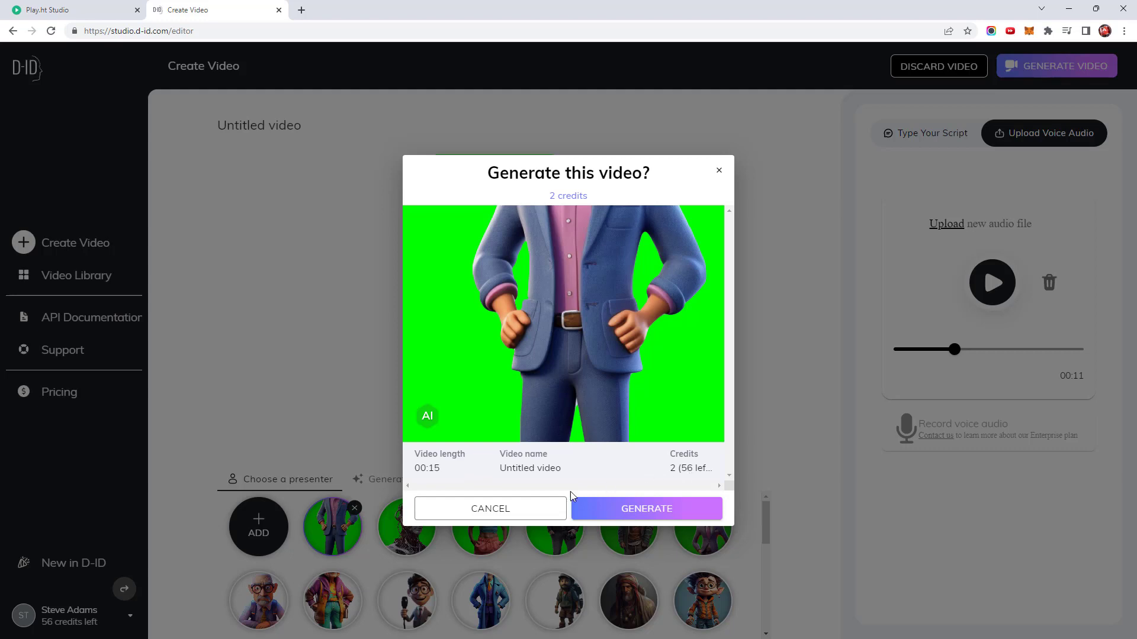
pyautogui.click(492, 511)
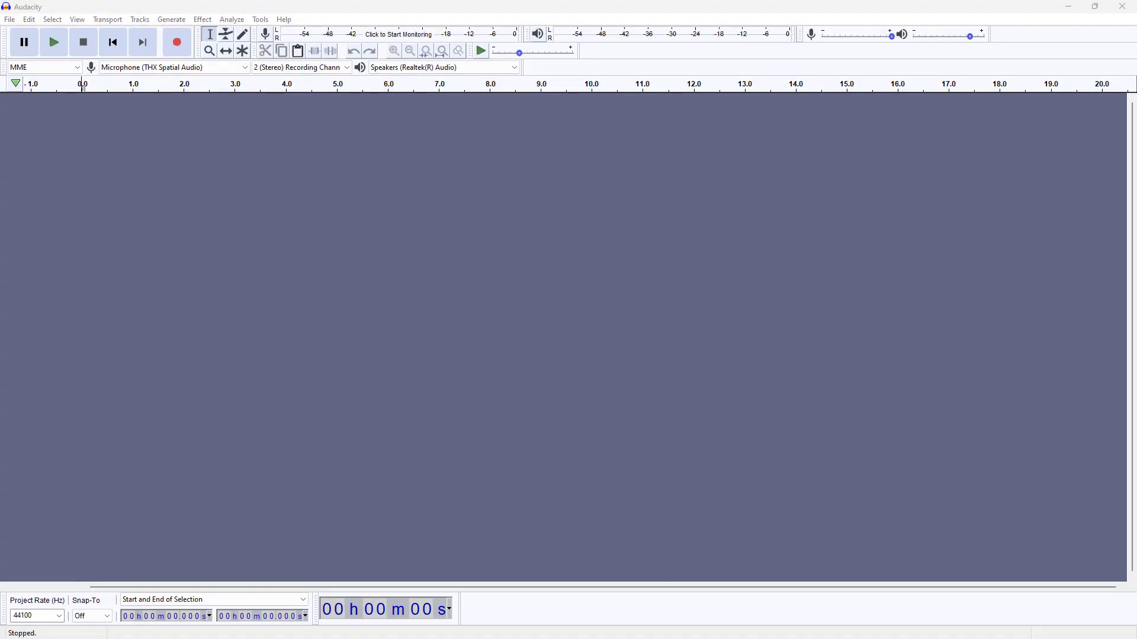
# In Audacity, import the talking avatar audio and delete the silent end of the track from about 14.9 seconds.
pyautogui.moveTo(6, 332); pyautogui.dragTo(295, 366)
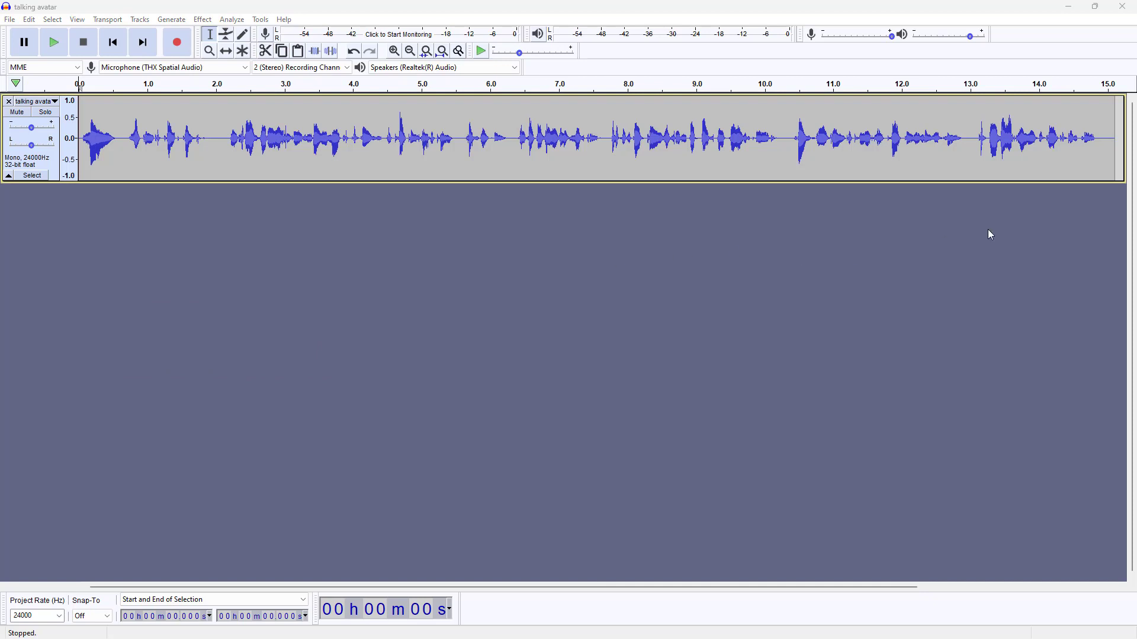
pyautogui.moveTo(1101, 142); pyautogui.dragTo(1118, 142)
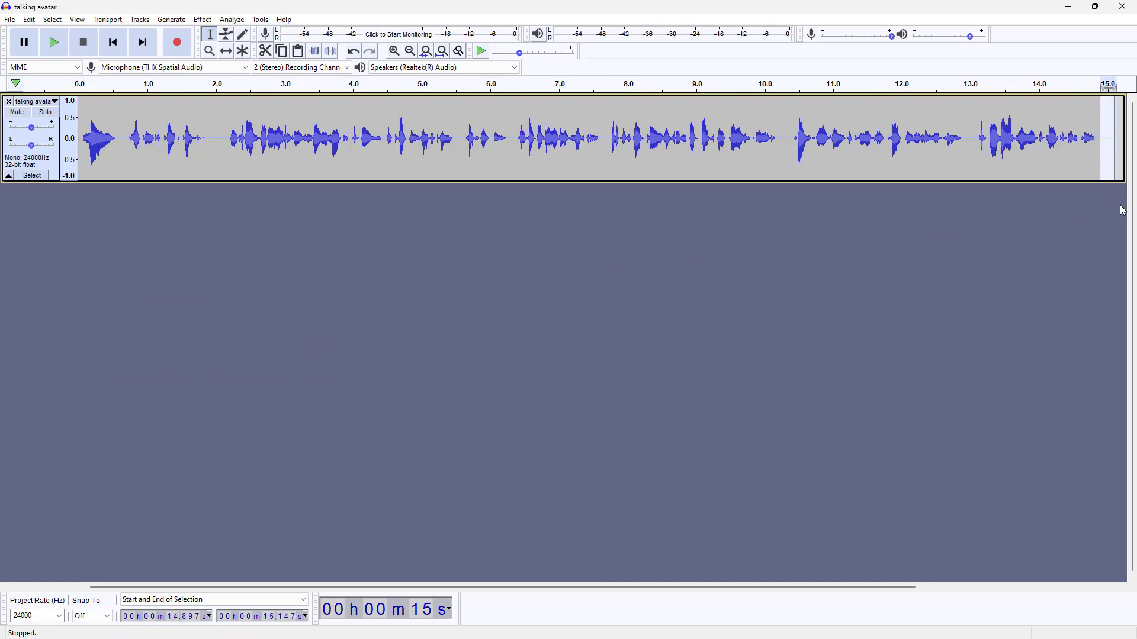
pyautogui.press('Delete')
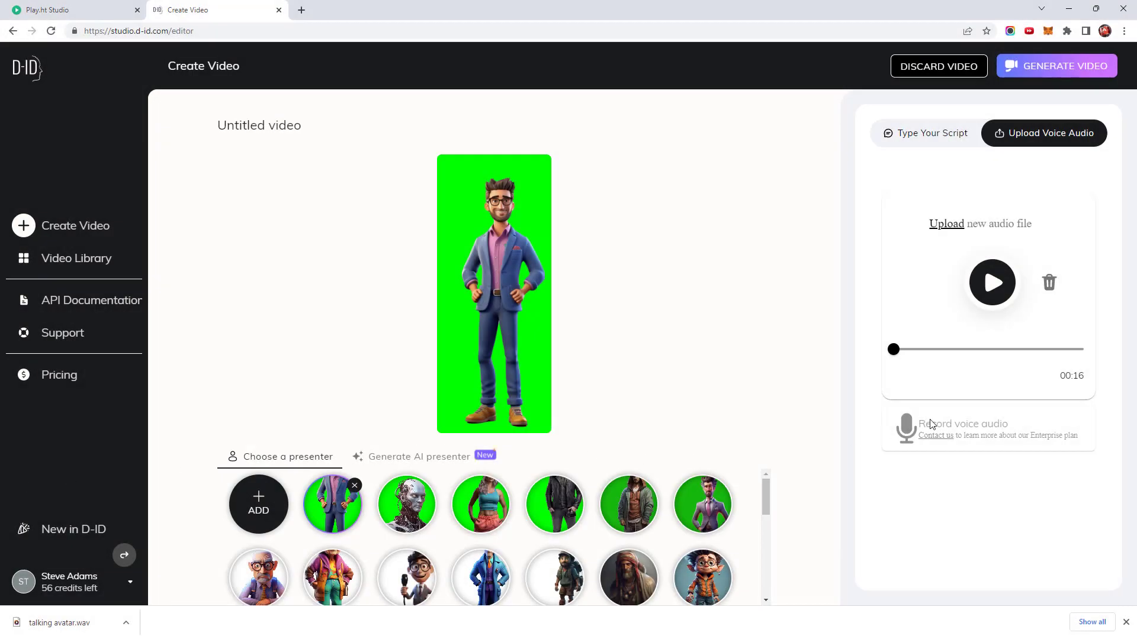
# Back in D-ID, remove the uploaded voice audio and upload the trimmed version in its place.
pyautogui.click(1049, 283)
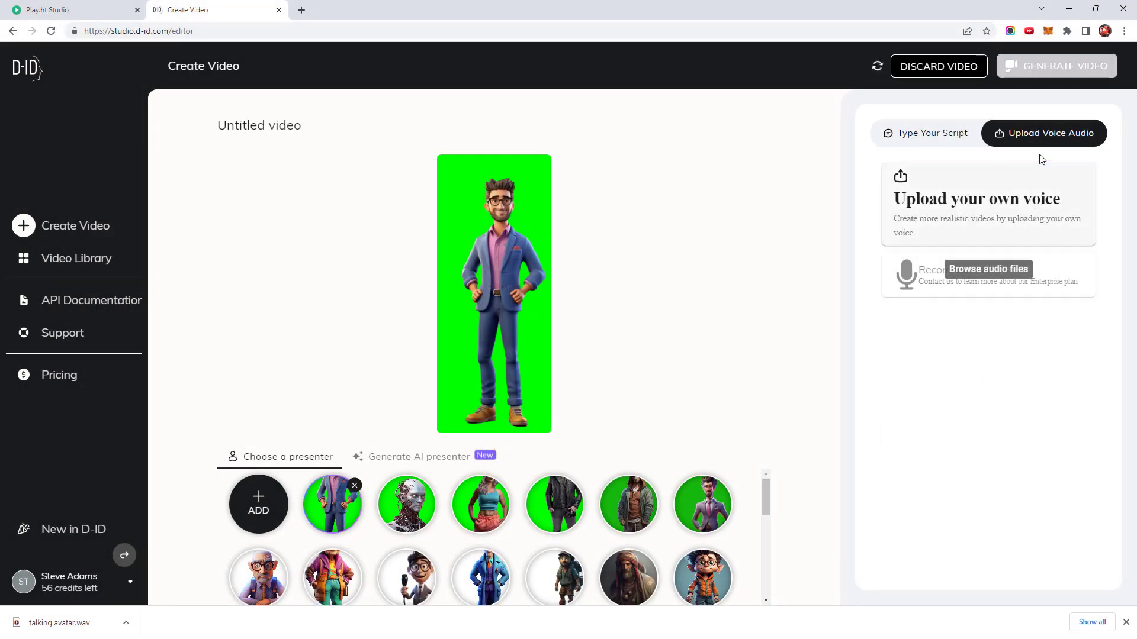
pyautogui.click(981, 199)
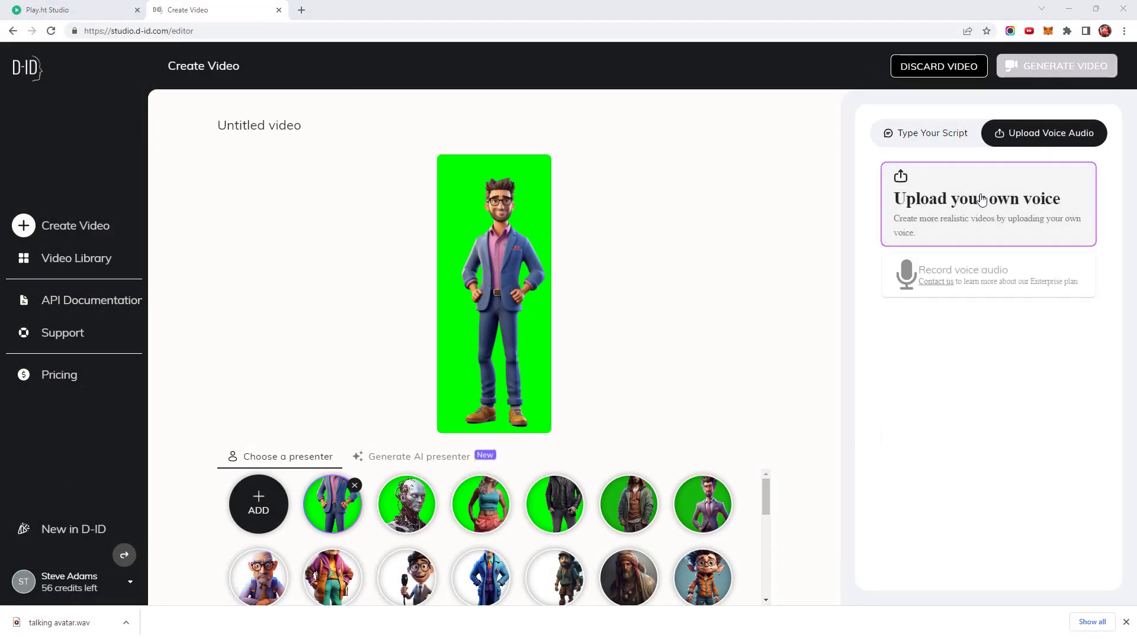
pyautogui.click(218, 225)
pyautogui.click(744, 490)
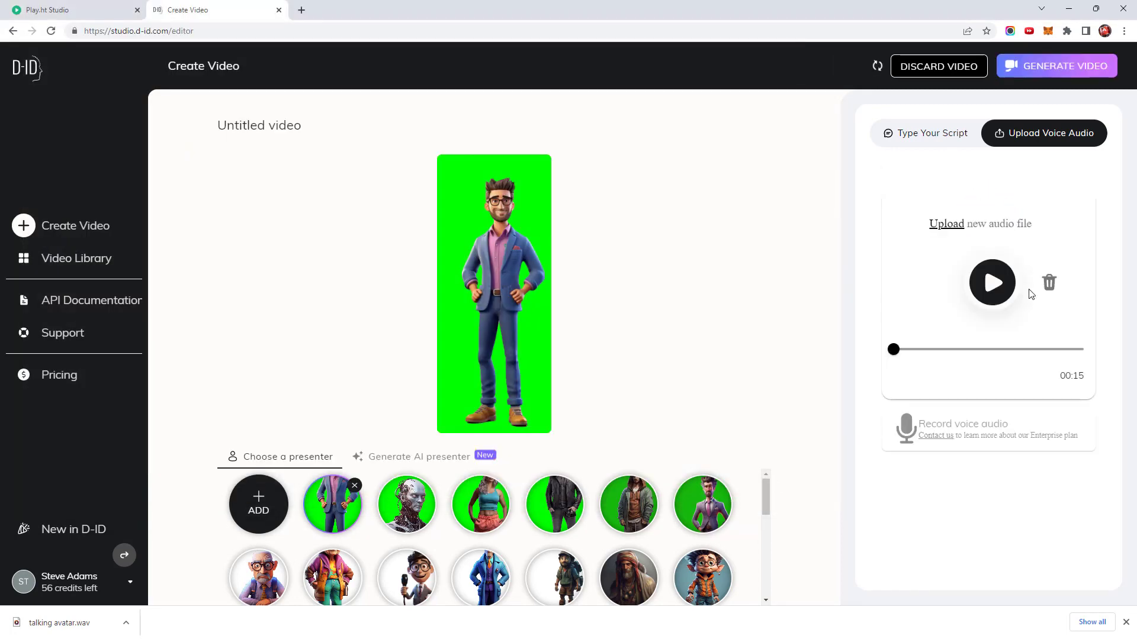
# Generate the avatar video with the trimmed audio, and download the finished video from the library after playing it.
pyautogui.click(1046, 64)
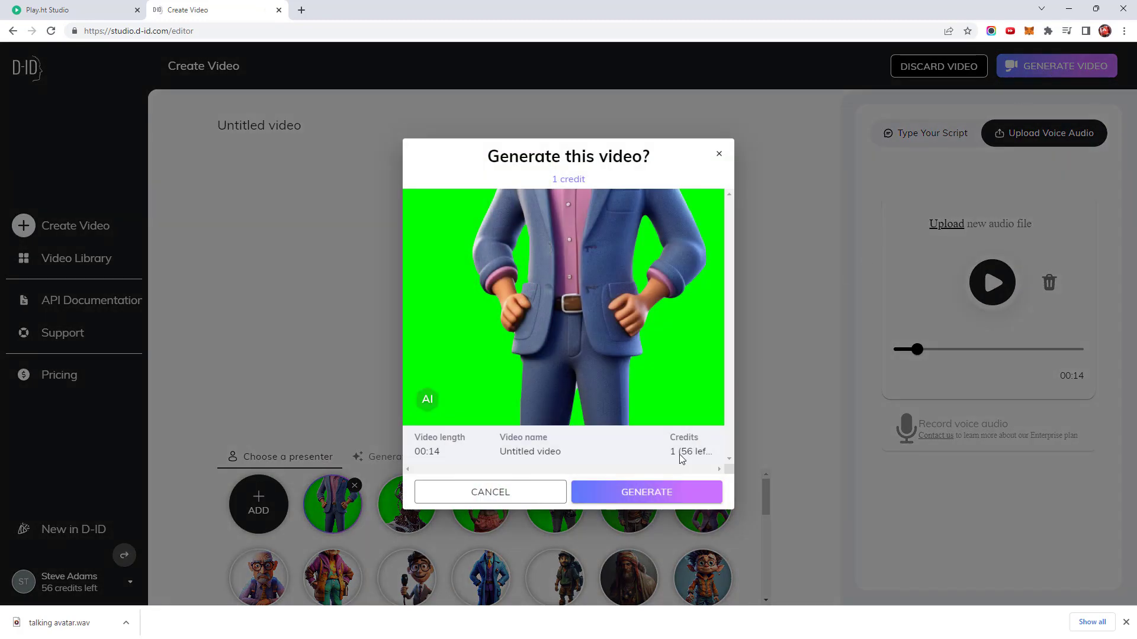
pyautogui.click(647, 495)
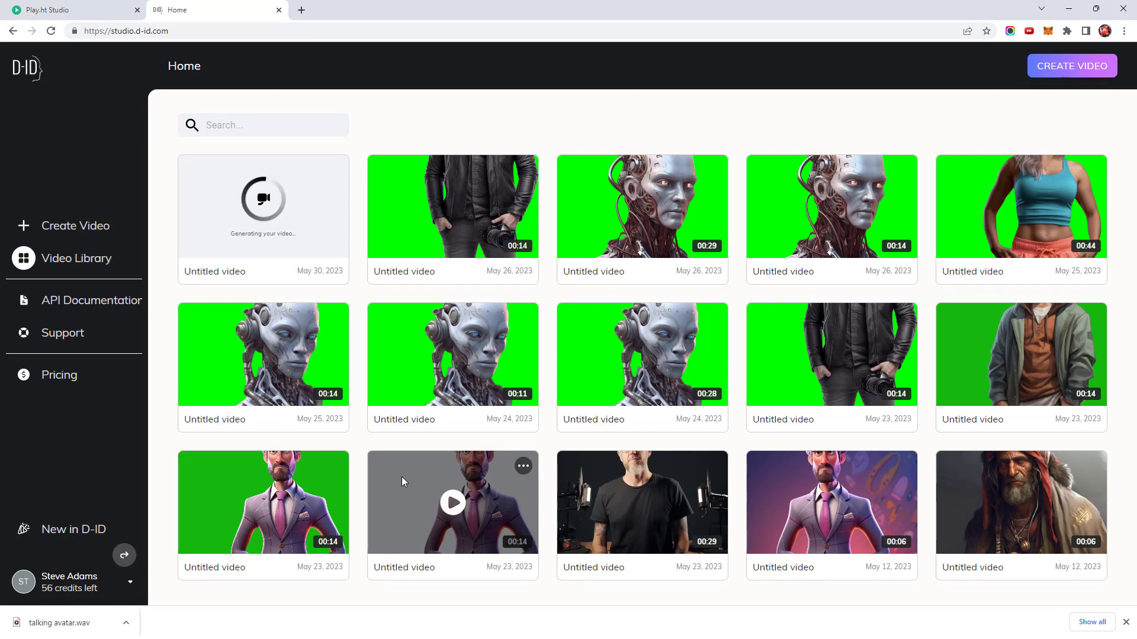
pyautogui.click(264, 213)
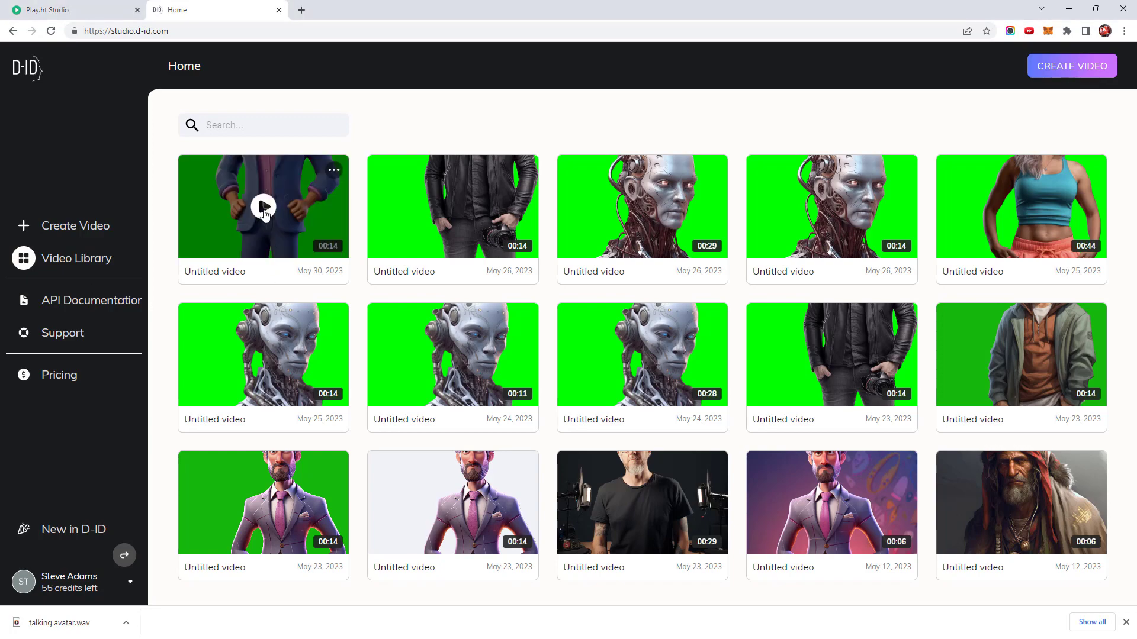
pyautogui.click(264, 208)
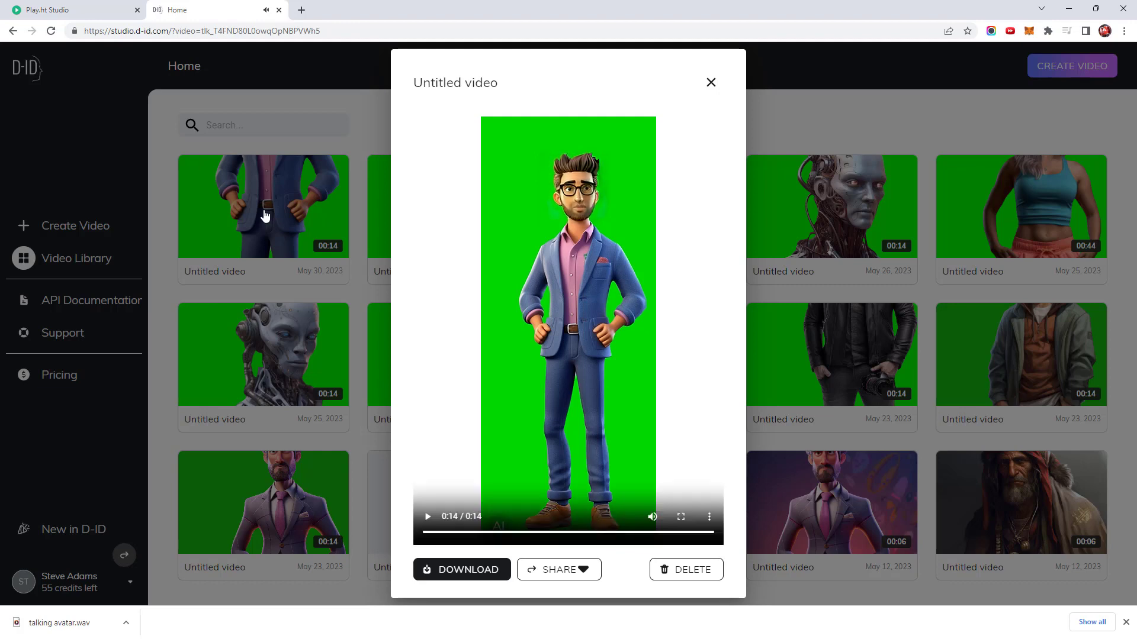
pyautogui.click(465, 576)
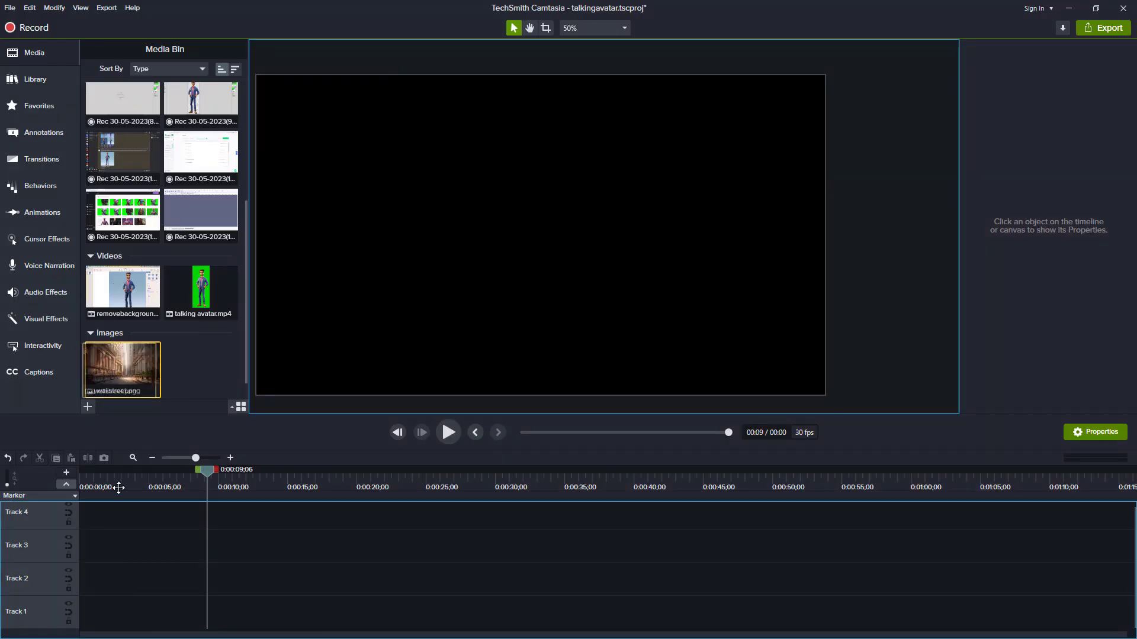
# In Camtasia, place wallstreet.png at the start of Track 1 and enlarge it to about 132% so it fills the canvas.
pyautogui.moveTo(119, 487); pyautogui.dragTo(116, 610)
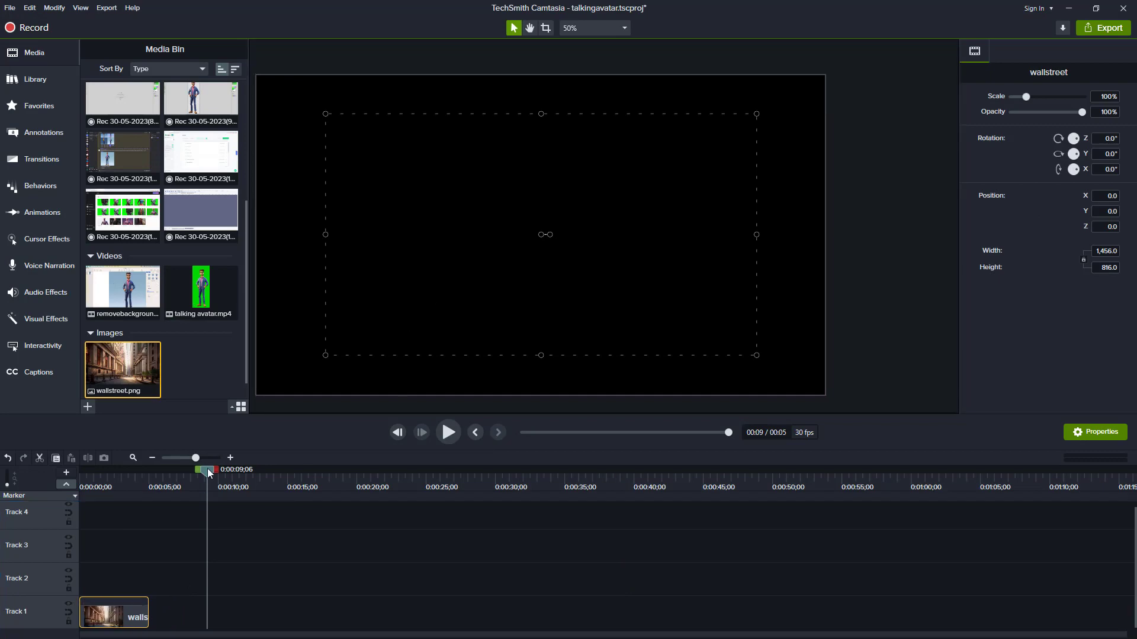
pyautogui.click(99, 485)
pyautogui.moveTo(446, 204); pyautogui.dragTo(378, 165)
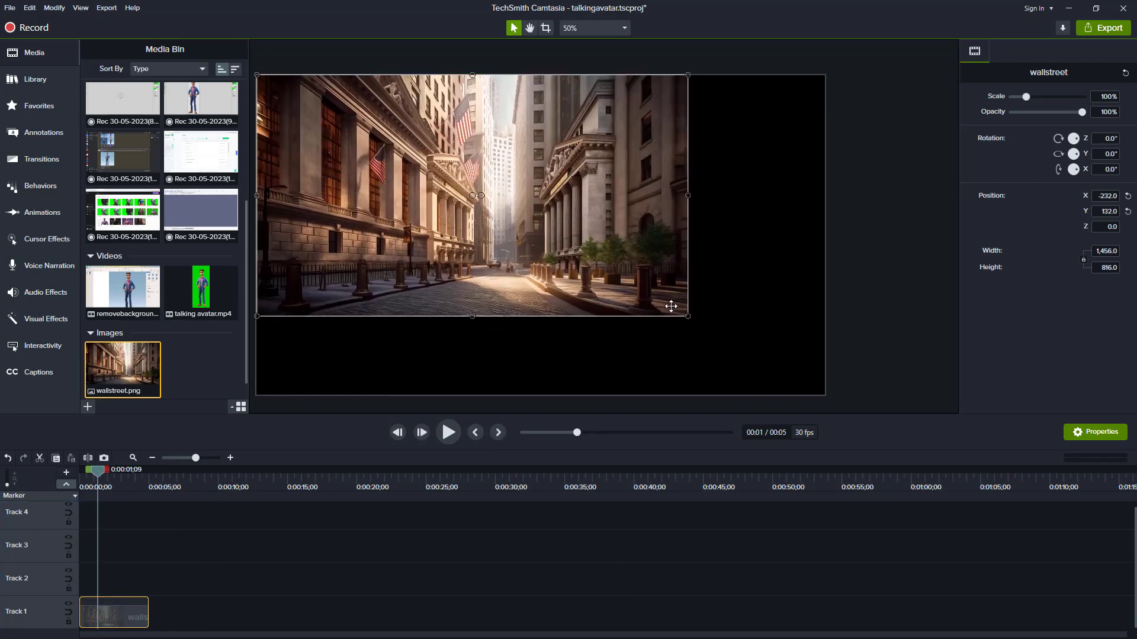
pyautogui.moveTo(688, 318); pyautogui.dragTo(827, 394)
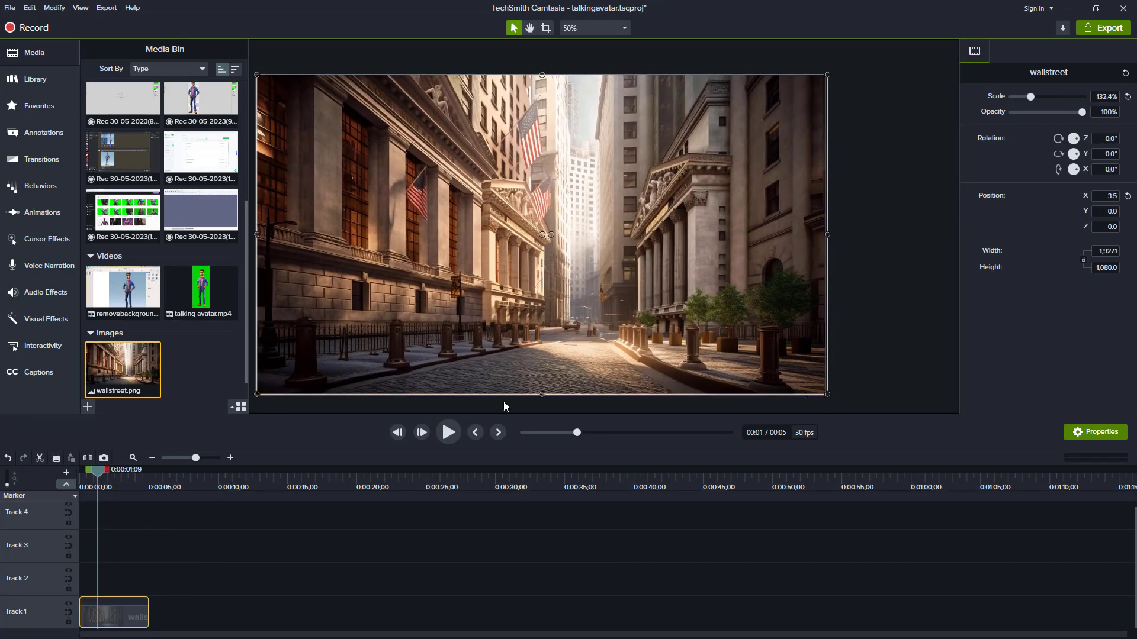
# Add talking avatar.mp4 at the start of Track 2 and extend the wallstreet clip to the same length.
pyautogui.moveTo(209, 280); pyautogui.dragTo(100, 582)
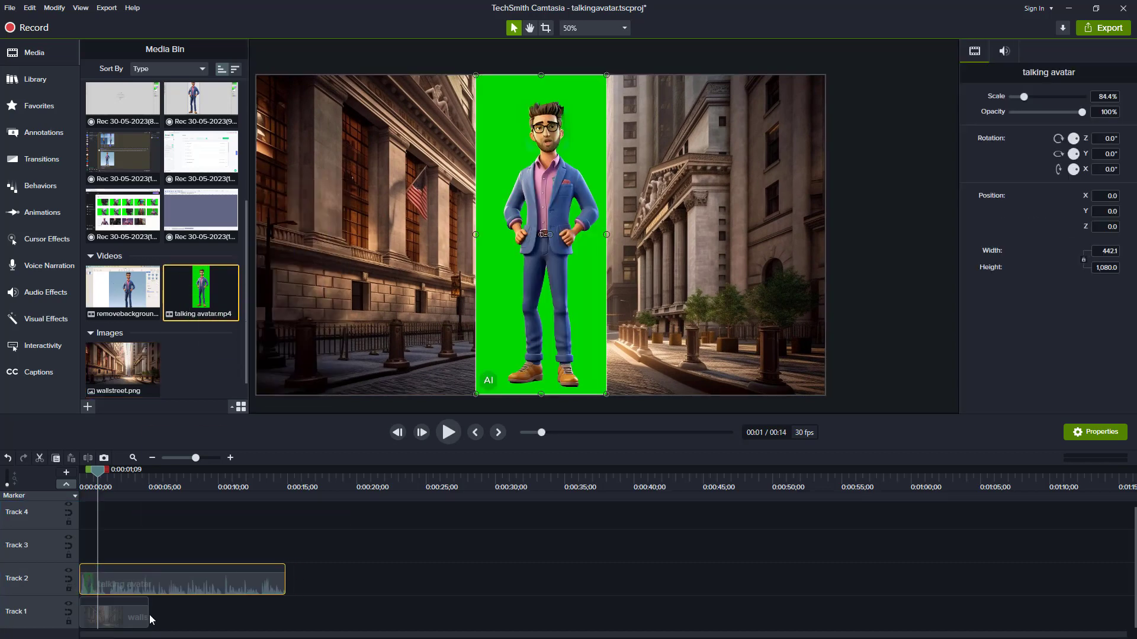
pyautogui.moveTo(147, 615); pyautogui.dragTo(285, 615)
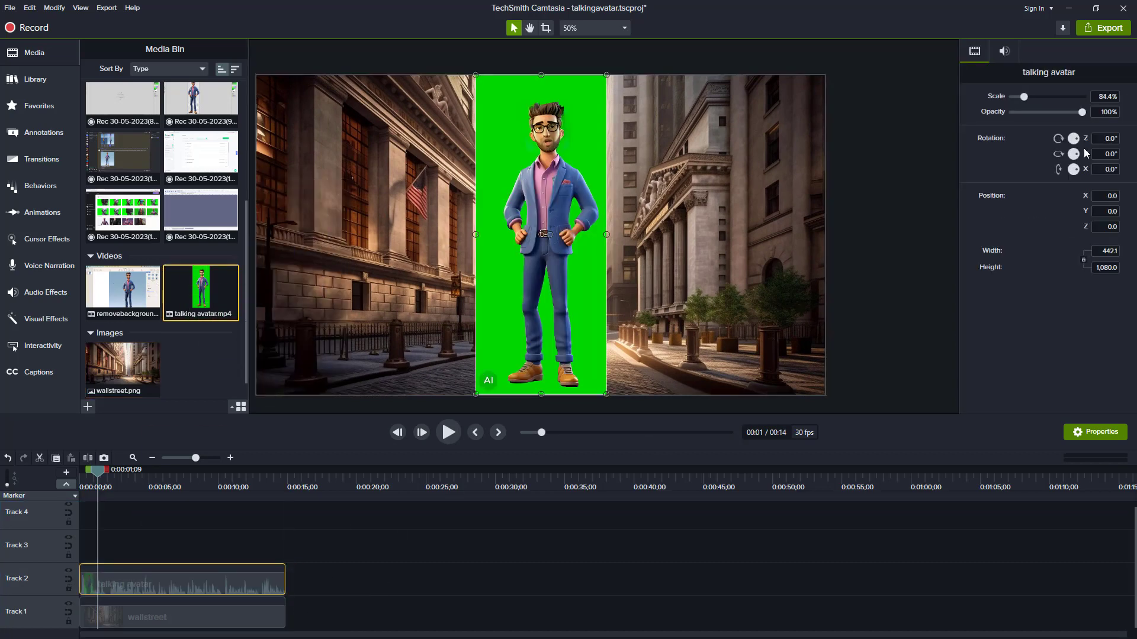
# Set the talking avatar's scale to 100% and move it to about X 332, Y -100 on the canvas.
pyautogui.click(1105, 96)
pyautogui.write('100')
pyautogui.press('Return')
pyautogui.moveTo(550, 211); pyautogui.dragTo(648, 240)
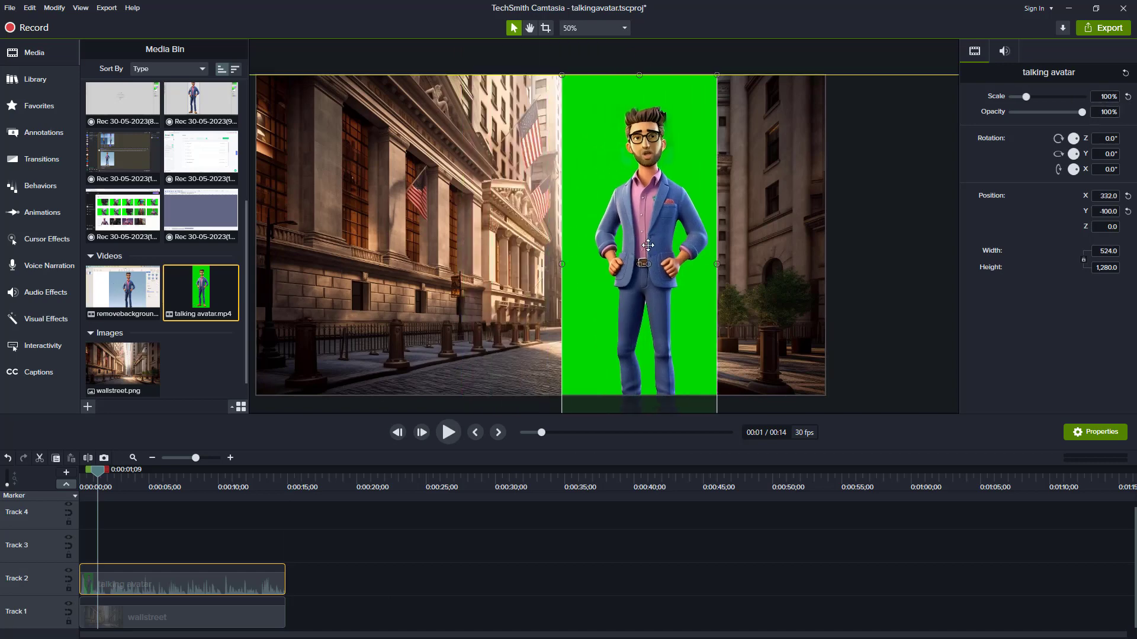
# Apply the Remove a Color effect to the talking avatar clip and raise its tolerance to about 66% to key out the green.
pyautogui.click(52, 317)
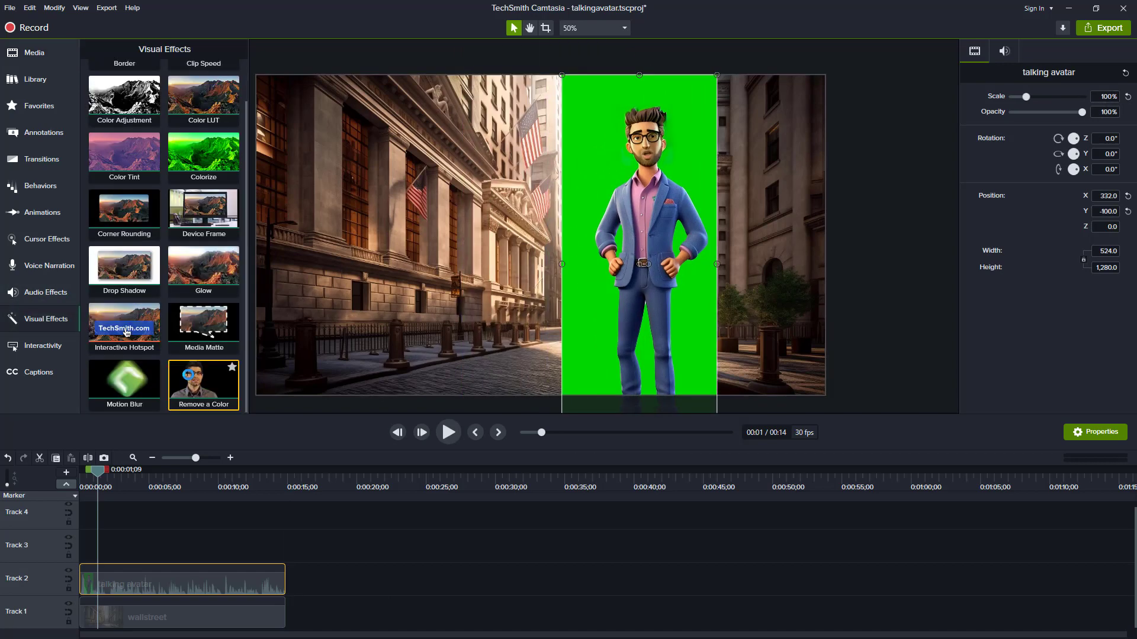
pyautogui.moveTo(189, 401); pyautogui.dragTo(186, 581)
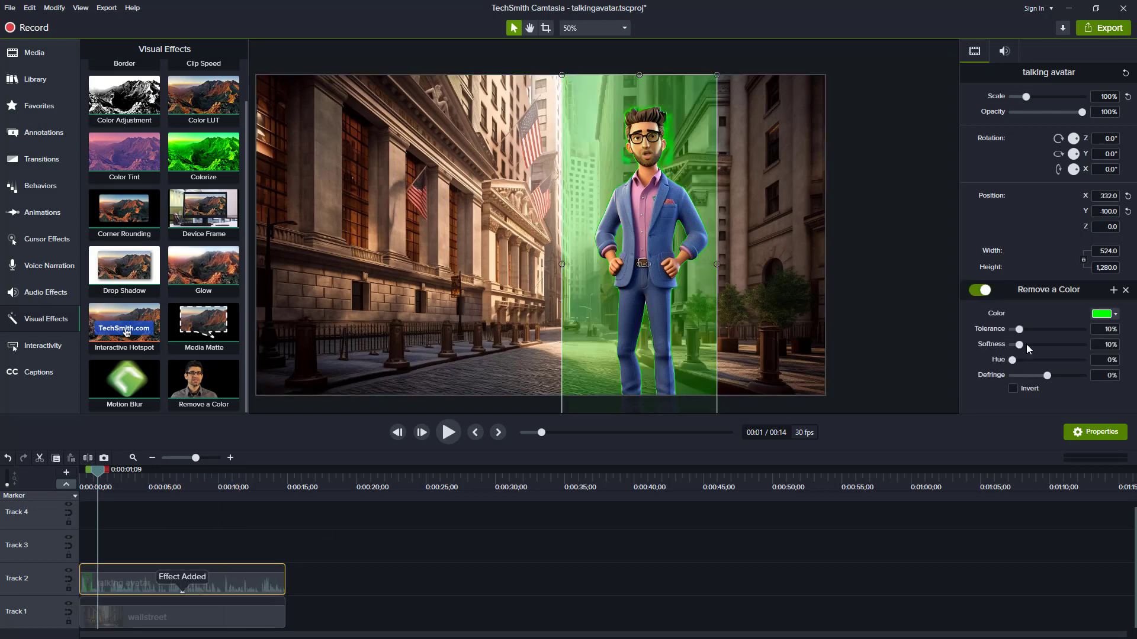
pyautogui.moveTo(1019, 329); pyautogui.dragTo(1056, 331)
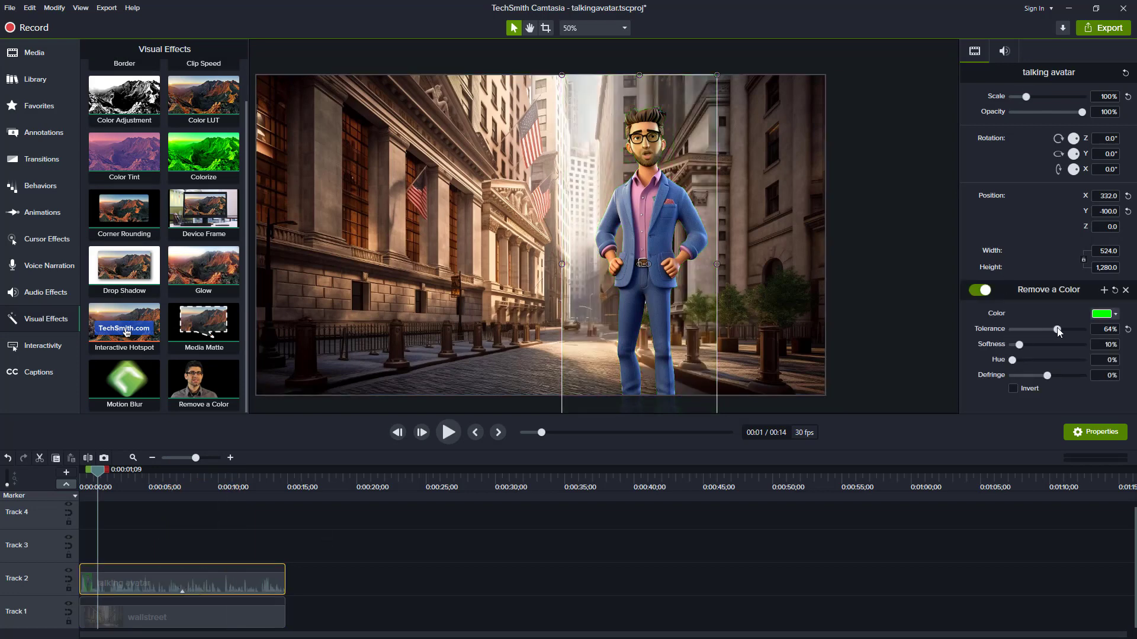
# Move the talking avatar to about X 418, Y -120, inspect its keyed edges, and play the composite from the start.
pyautogui.moveTo(656, 215); pyautogui.dragTo(681, 221)
pyautogui.scroll(3, 658, 121)
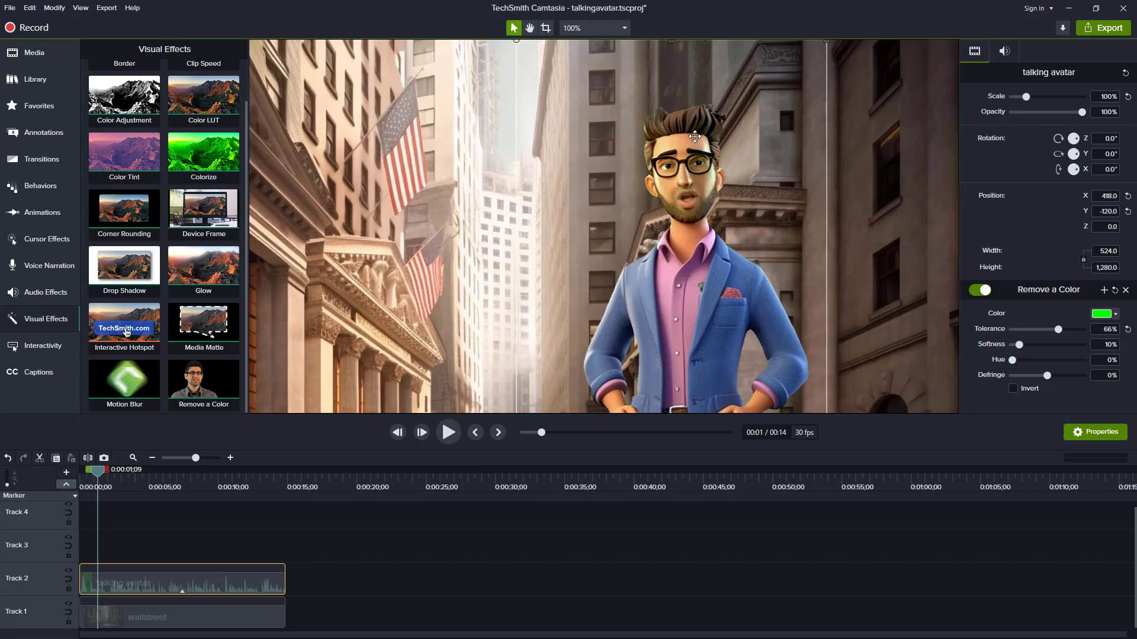
pyautogui.scroll(-3, 675, 254)
pyautogui.press('h')
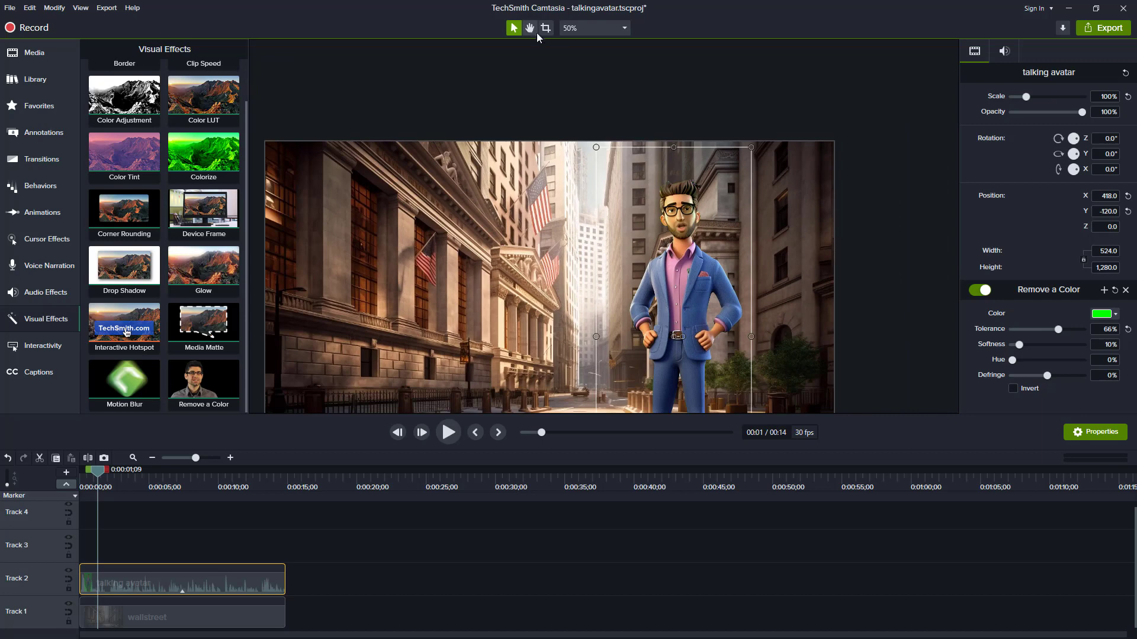
pyautogui.moveTo(576, 264); pyautogui.dragTo(589, 203)
pyautogui.press('Home')
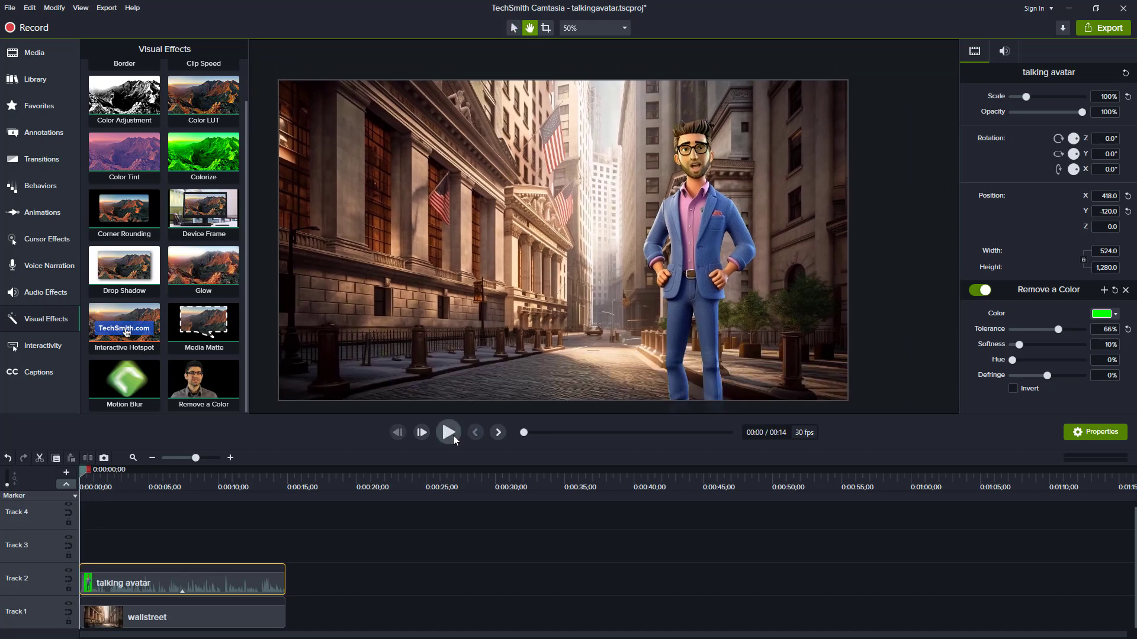
pyautogui.click(454, 437)
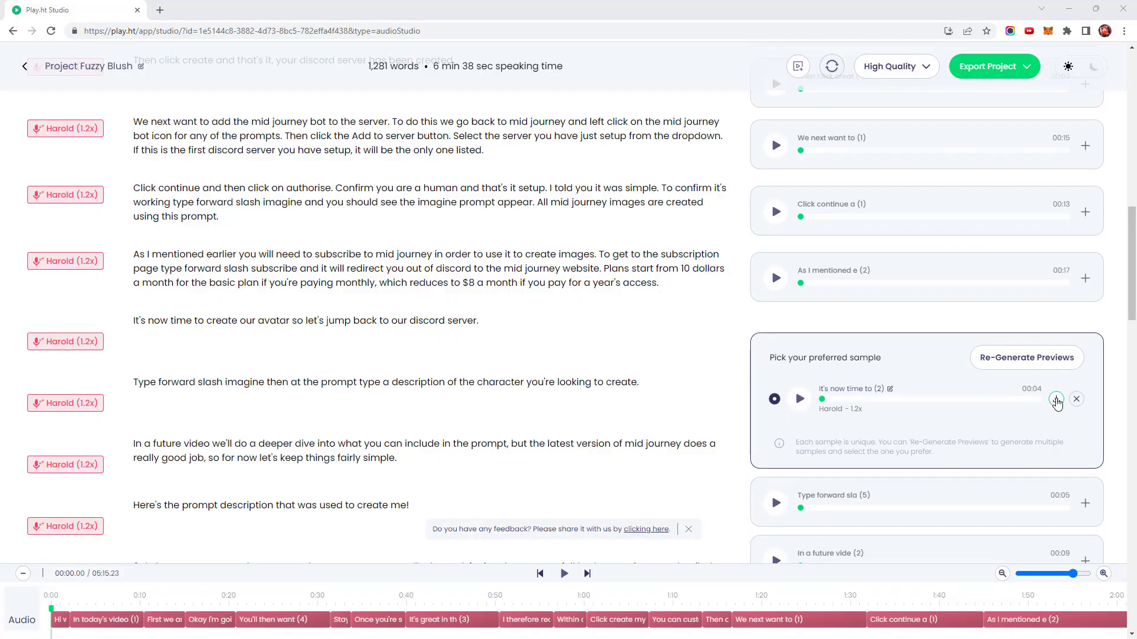
# In Play.ht, save the "It's now time to" and "okay great" voice samples as WAV files in the AI Videos folder.
pyautogui.click(1057, 403)
pyautogui.press('Return')
pyautogui.scroll(-15, 702, 462)
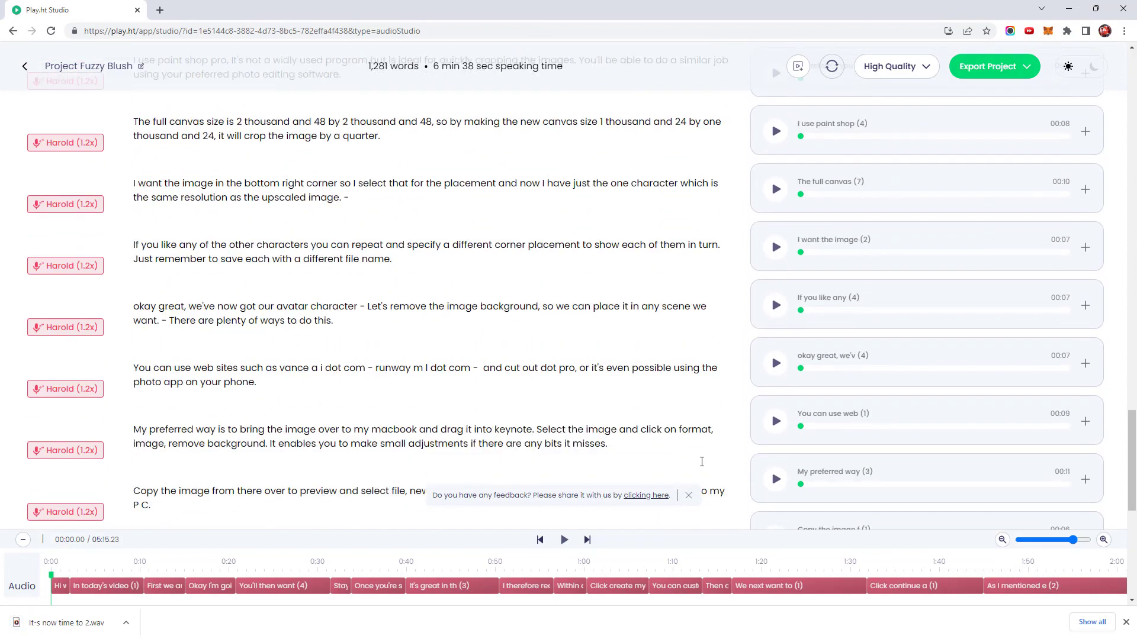
pyautogui.click(533, 322)
pyautogui.click(1055, 385)
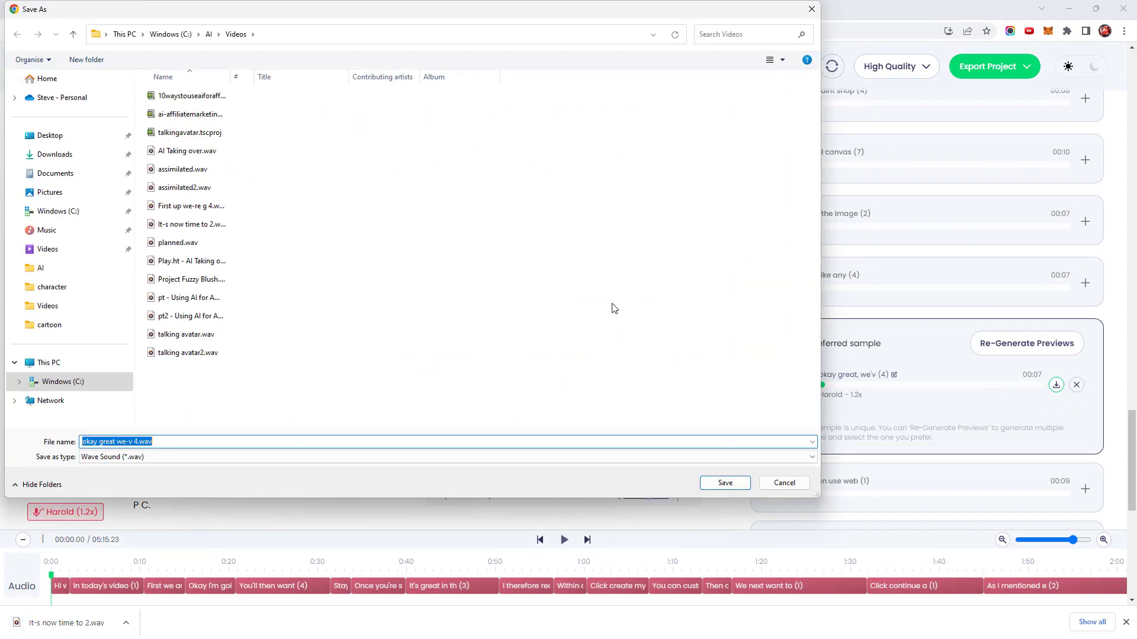
pyautogui.press('Return')
# Switch to Audacity and import It-s now time to 2.wav from the Videos folder.
pyautogui.hotkey('alt', 'Tab')
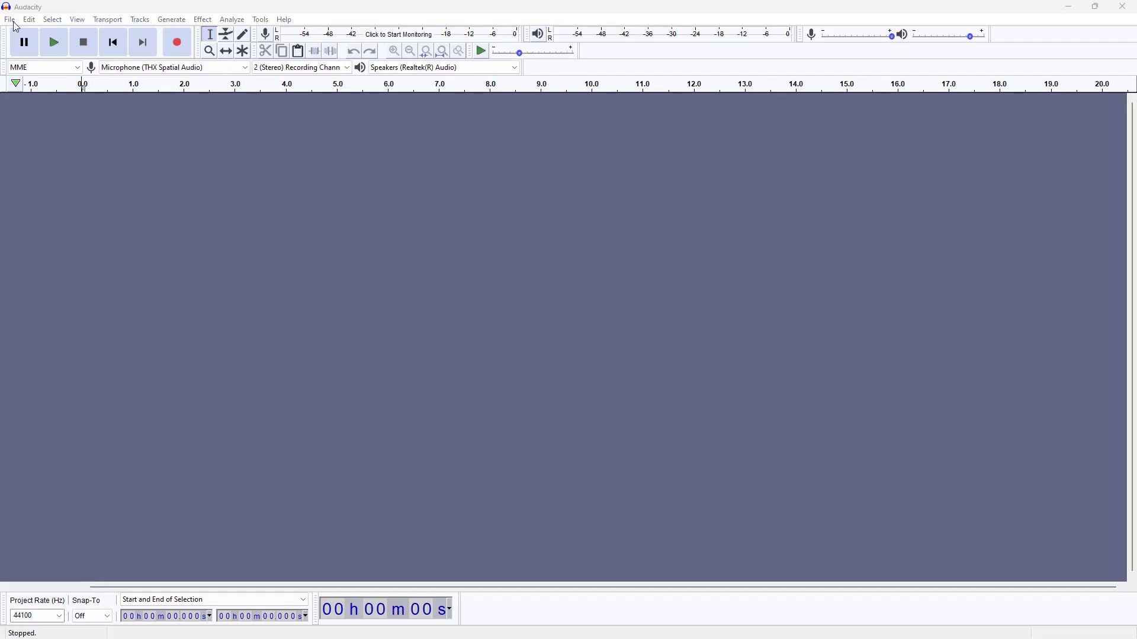
pyautogui.click(10, 20)
pyautogui.click(148, 120)
pyautogui.click(103, 299)
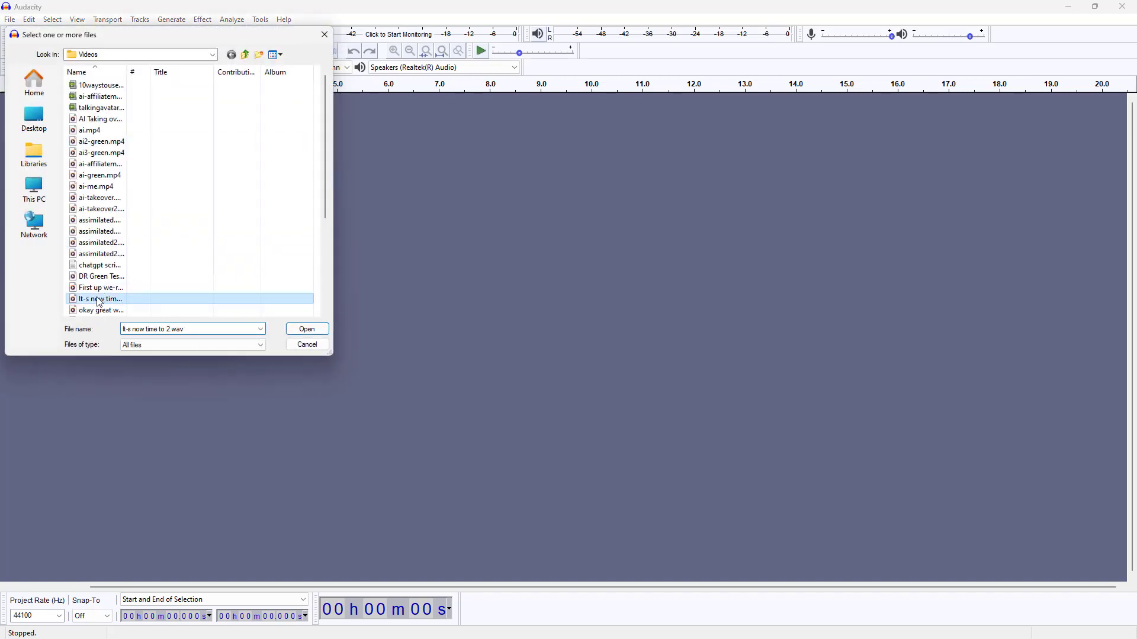
pyautogui.click(305, 329)
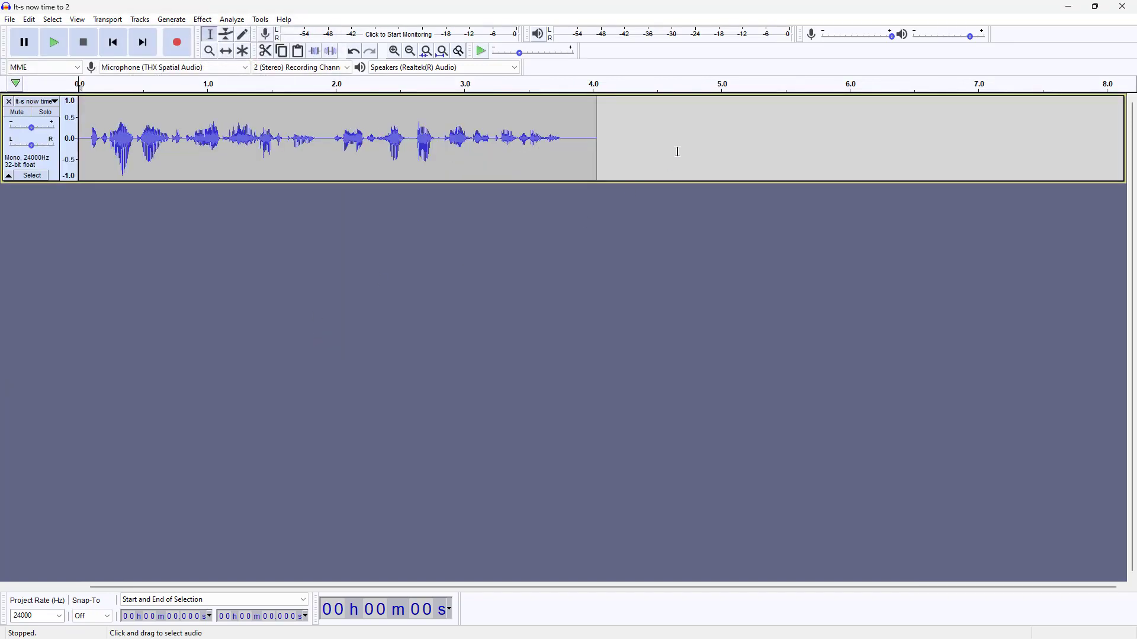
# Import okay great we-v 4.wav from the Videos folder as a second track.
pyautogui.click(717, 142)
pyautogui.click(10, 19)
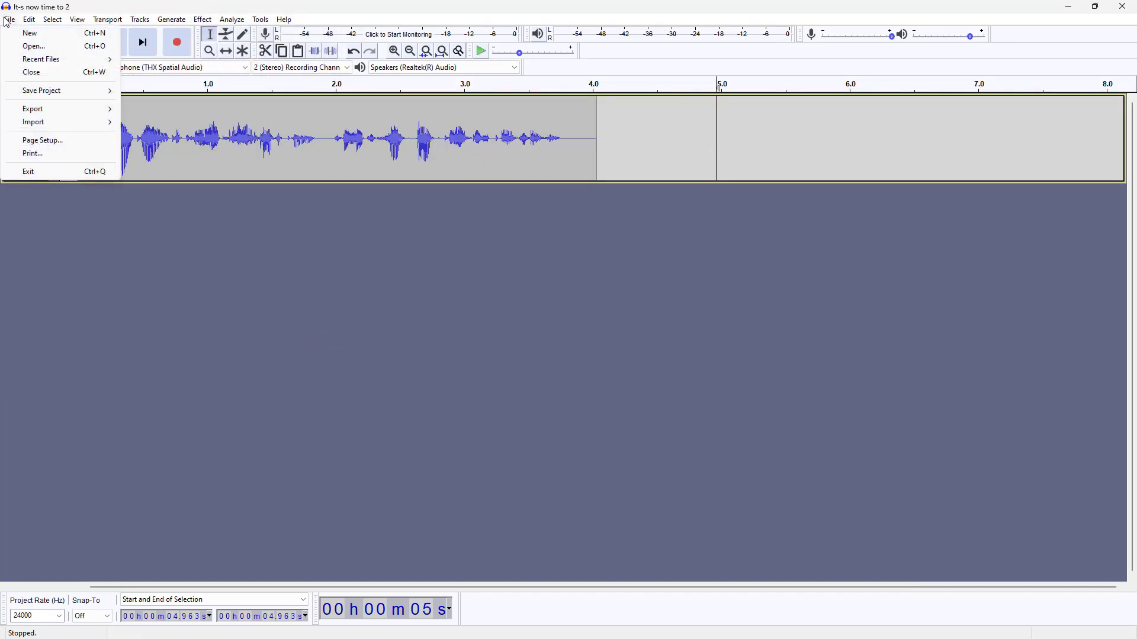
pyautogui.moveTo(46, 126)
pyautogui.click(153, 122)
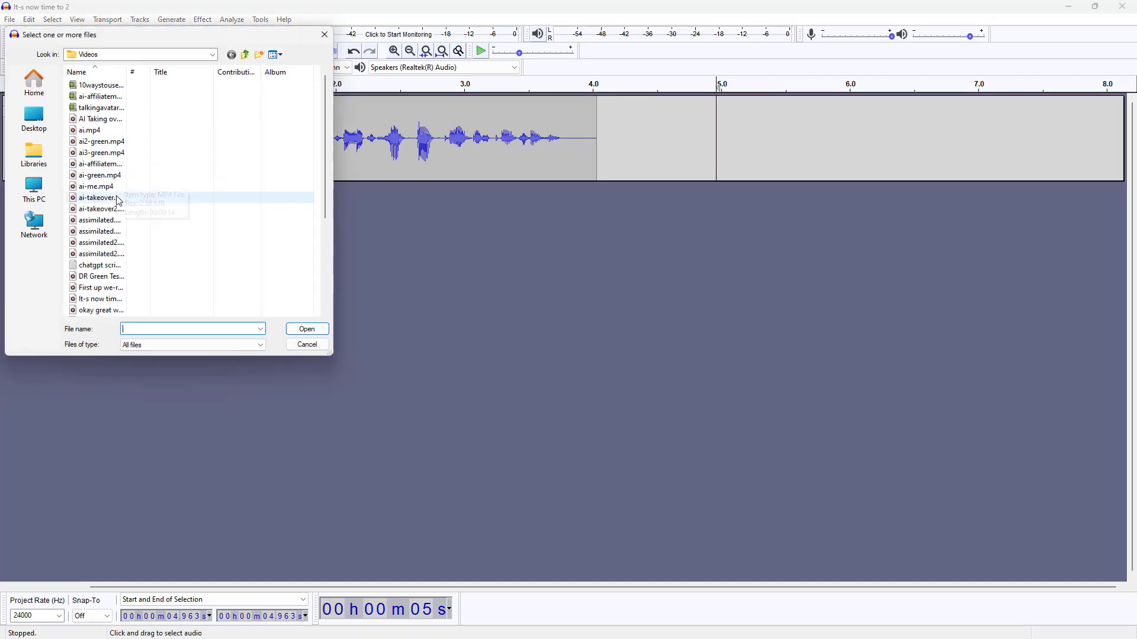
pyautogui.click(95, 310)
pyautogui.click(300, 329)
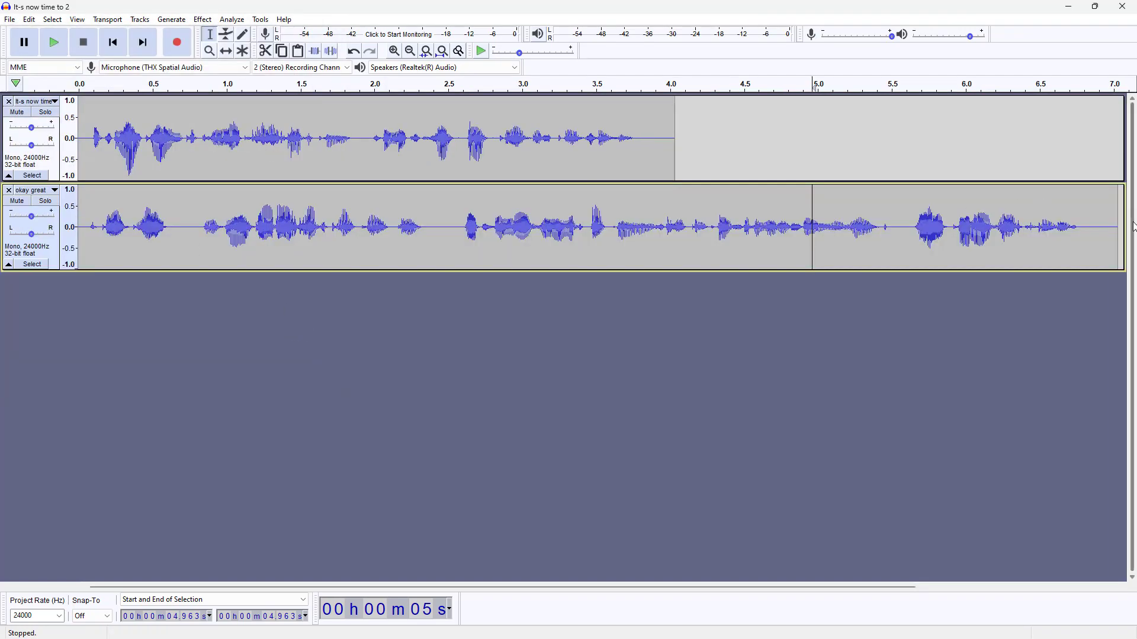
# Move the okay great audio onto the first track, starting at about 5 seconds, and remove the emptied second track.
pyautogui.moveTo(1116, 217); pyautogui.dragTo(80, 285)
pyautogui.press('Delete')
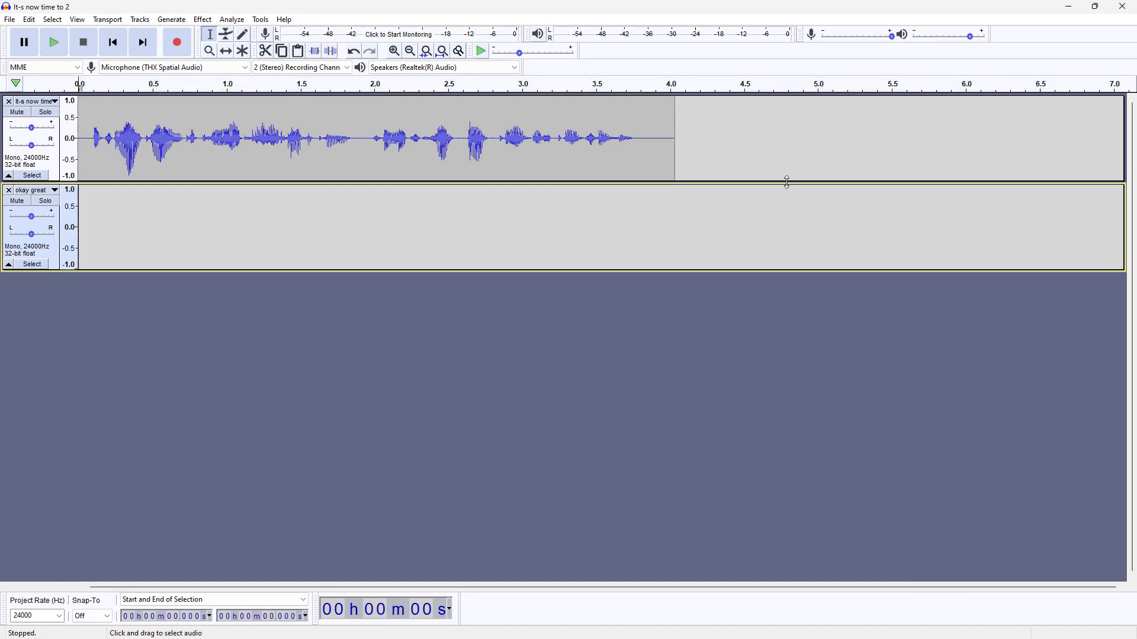
pyautogui.click(801, 149)
pyautogui.moveTo(800, 149); pyautogui.dragTo(822, 138)
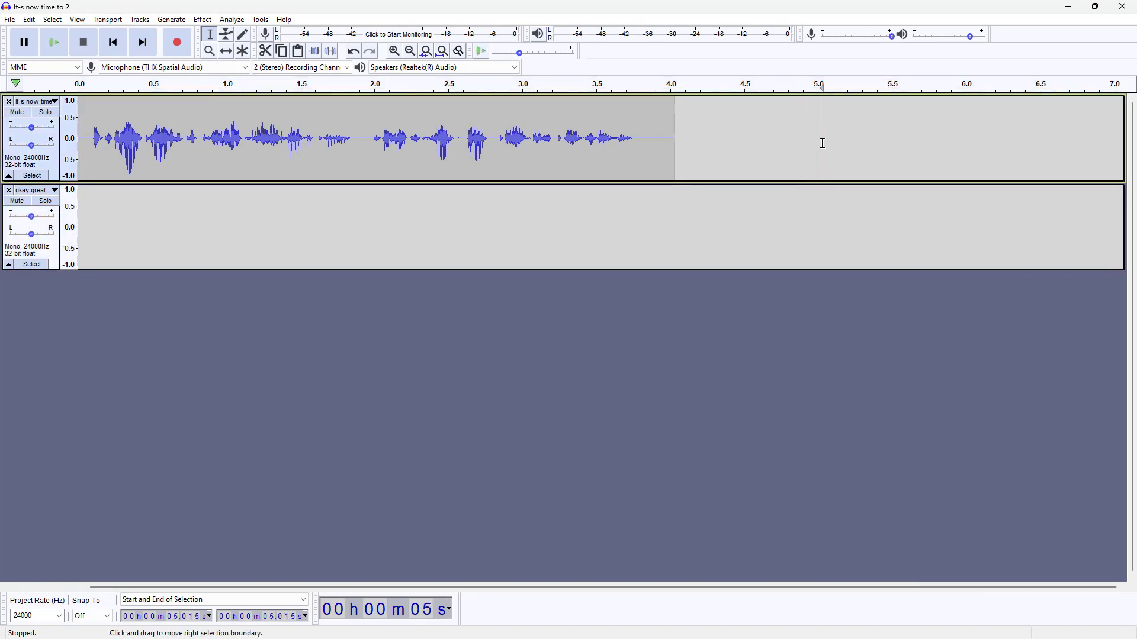
pyautogui.hotkey('ctrl', 'v')
pyautogui.hotkey('ctrl', 'f')
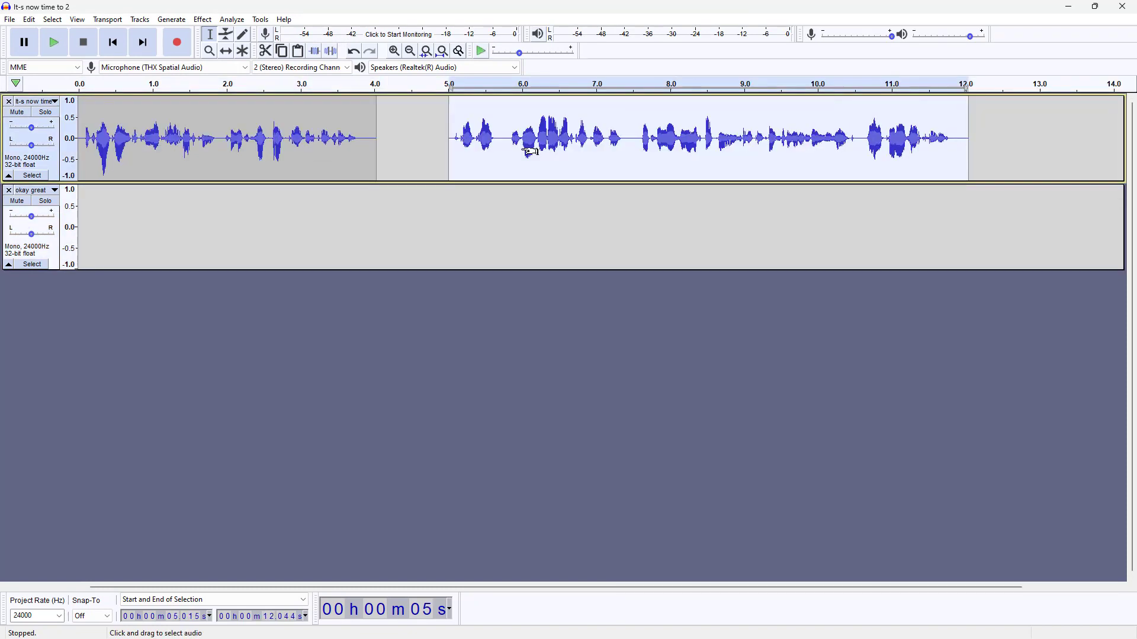
pyautogui.click(8, 191)
# Generate 3 seconds of silence at the end of the second clip, starting at about 12.07 seconds.
pyautogui.click(968, 138)
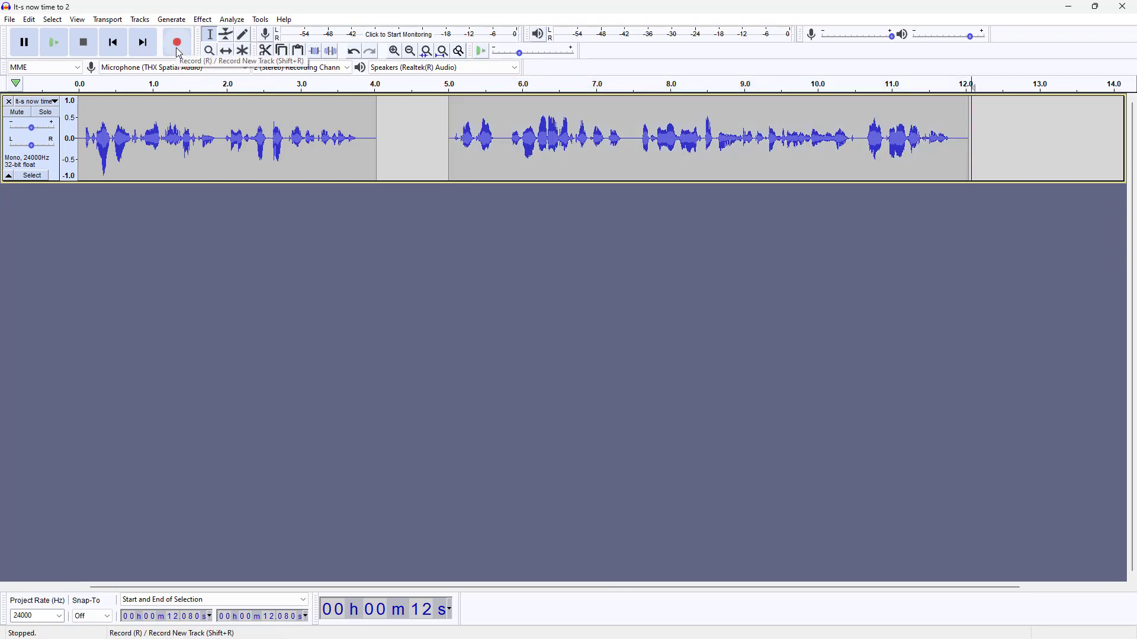
pyautogui.hotkey('ctrl', '3')
pyautogui.click(172, 19)
pyautogui.click(208, 92)
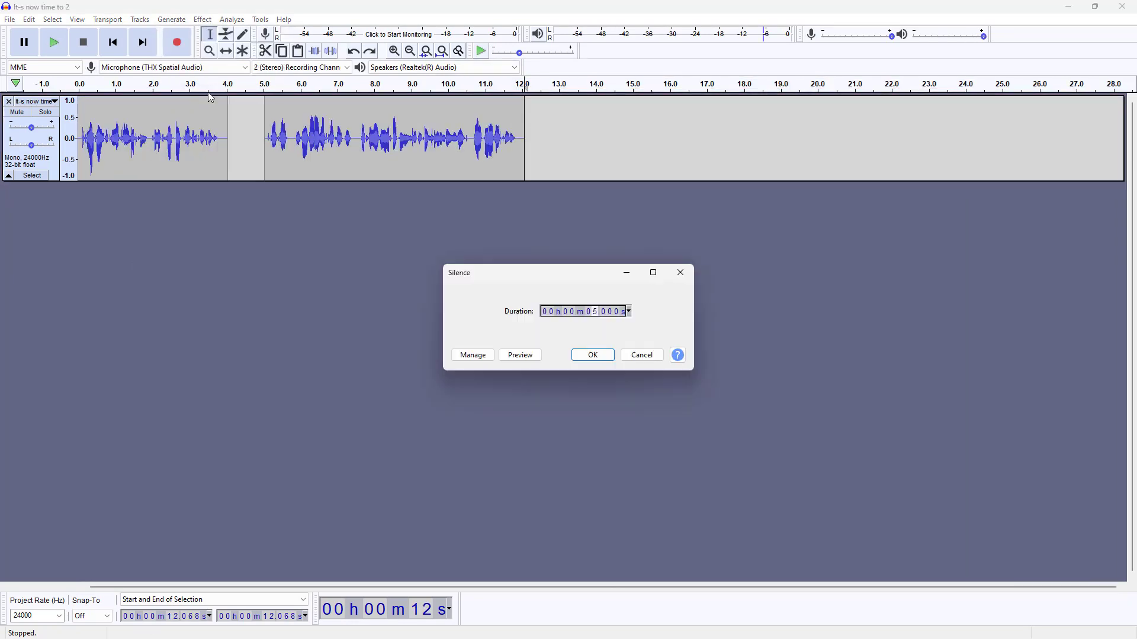
pyautogui.click(595, 356)
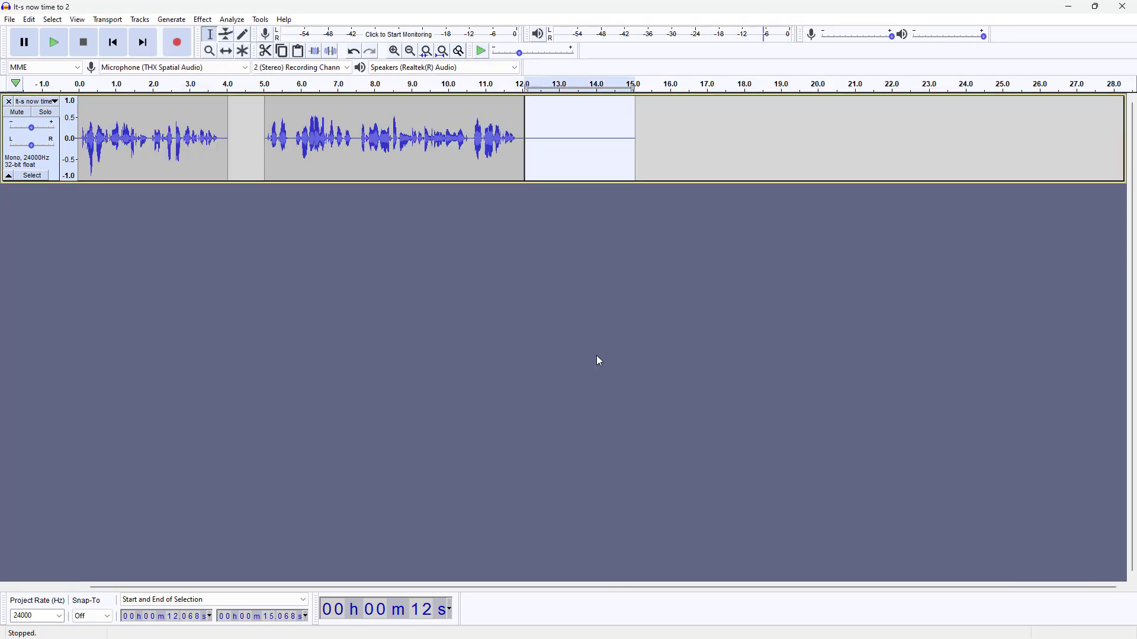